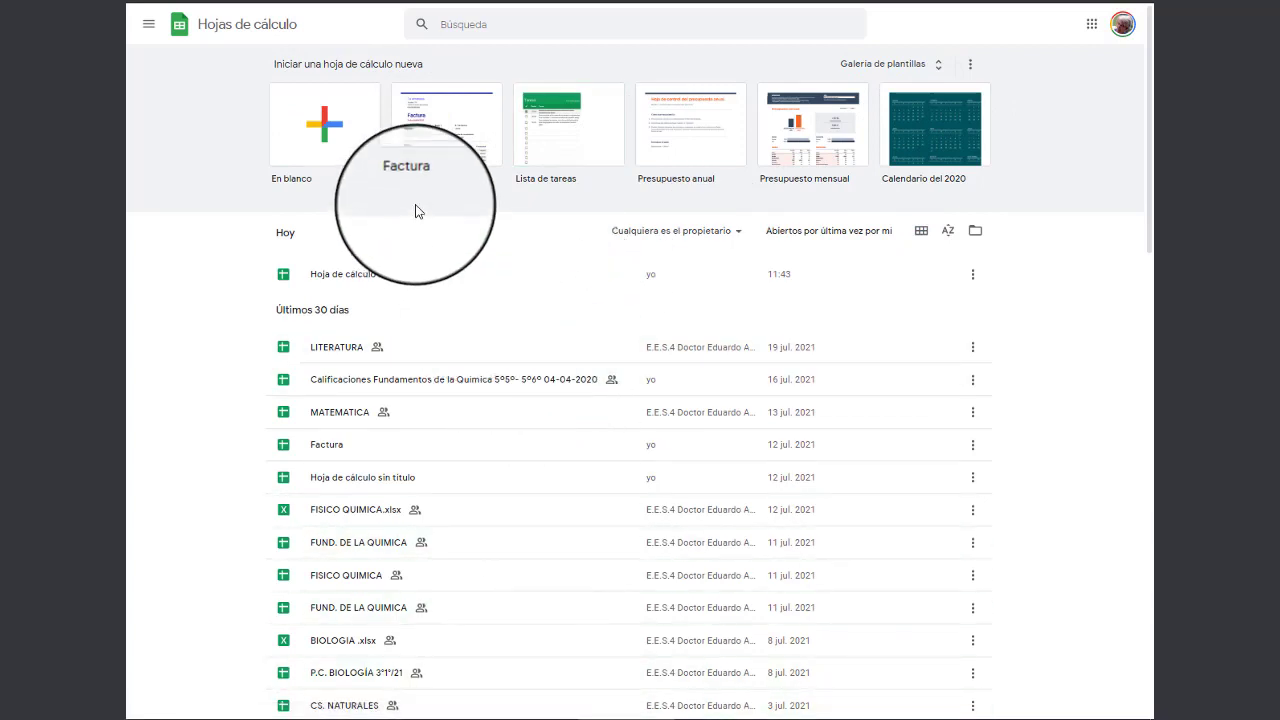
Create a new blank spreadsheet and select individual cells in the grid, such as C1, E3, F6 and F10
{"action": "left_click", "coordinate": [346, 131]}
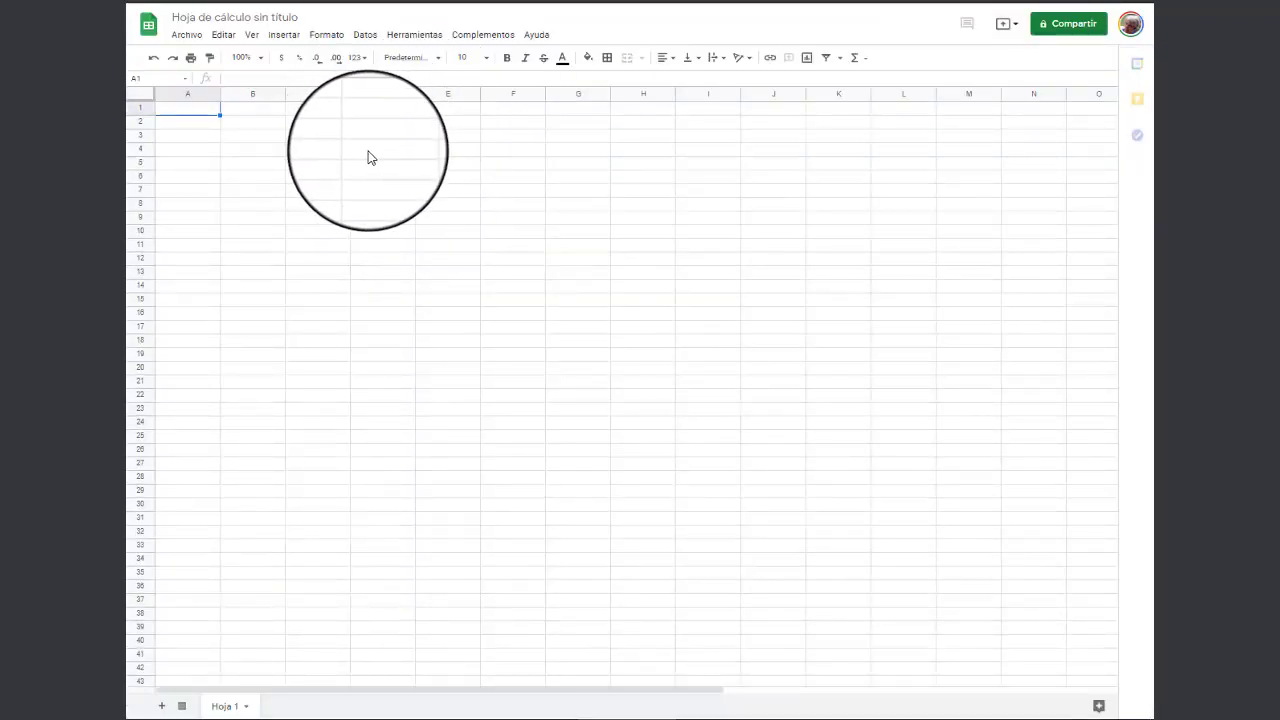
{"action": "left_click", "coordinate": [339, 112]}
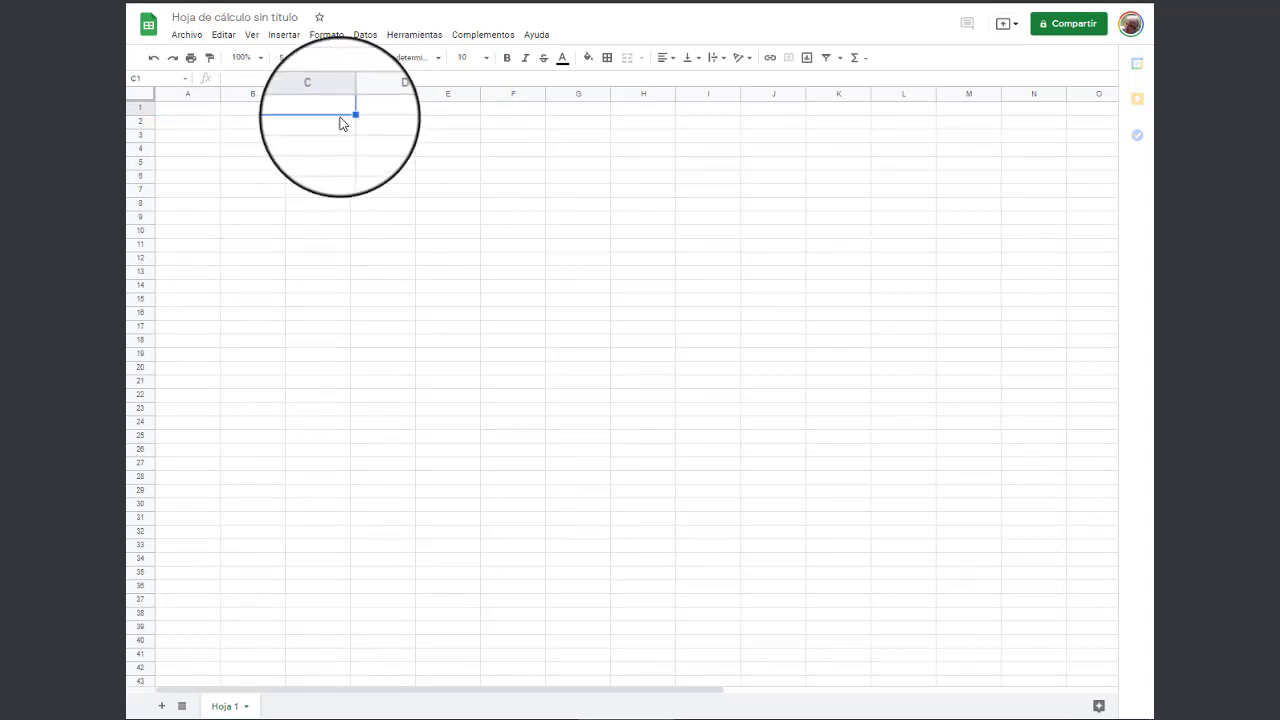
{"action": "left_click", "coordinate": [398, 122]}
{"action": "left_click", "coordinate": [456, 137]}
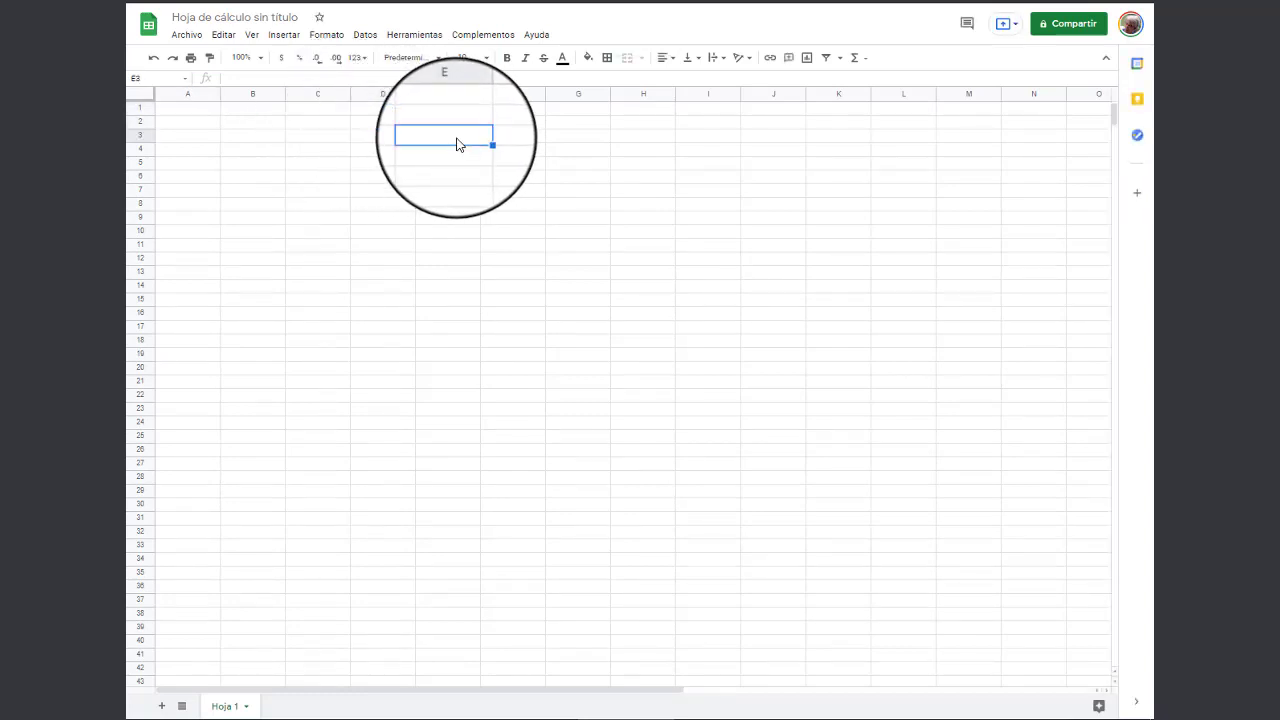
{"action": "key", "text": "Right"}
{"action": "key", "text": "Down"}
{"action": "key", "text": "Down"}
{"action": "key", "text": "Down"}
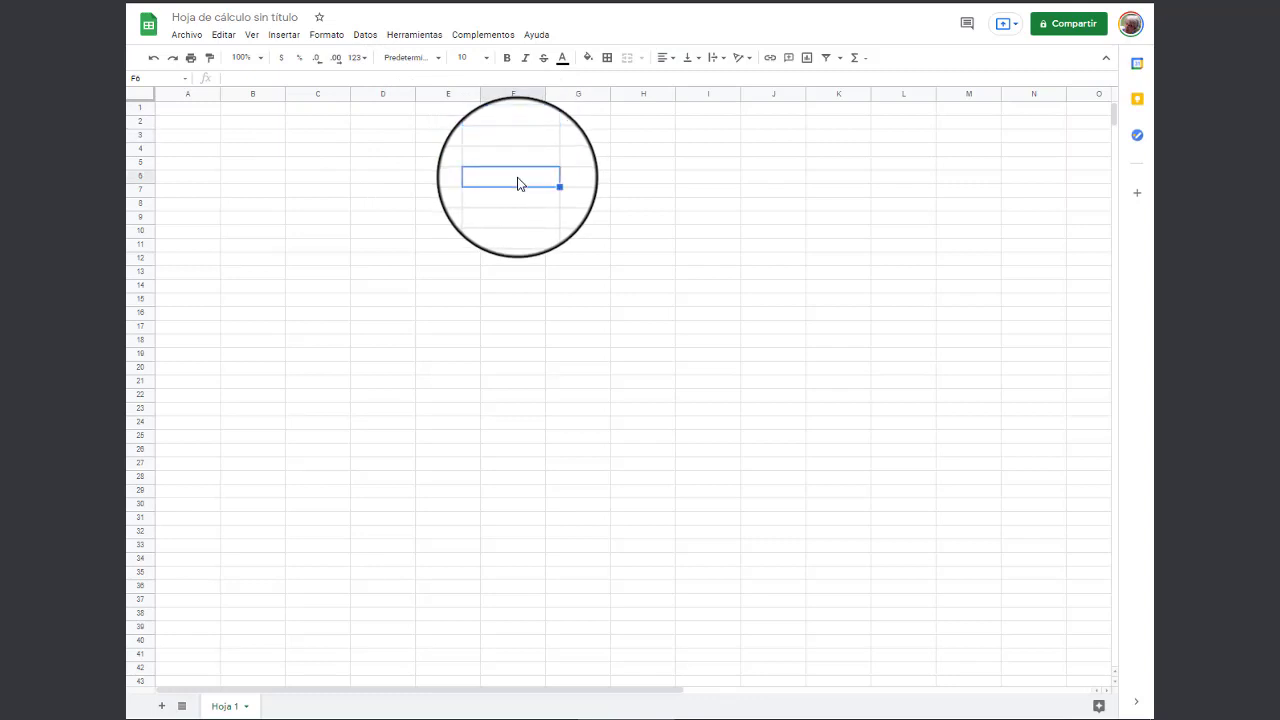
{"action": "left_click", "coordinate": [508, 234]}
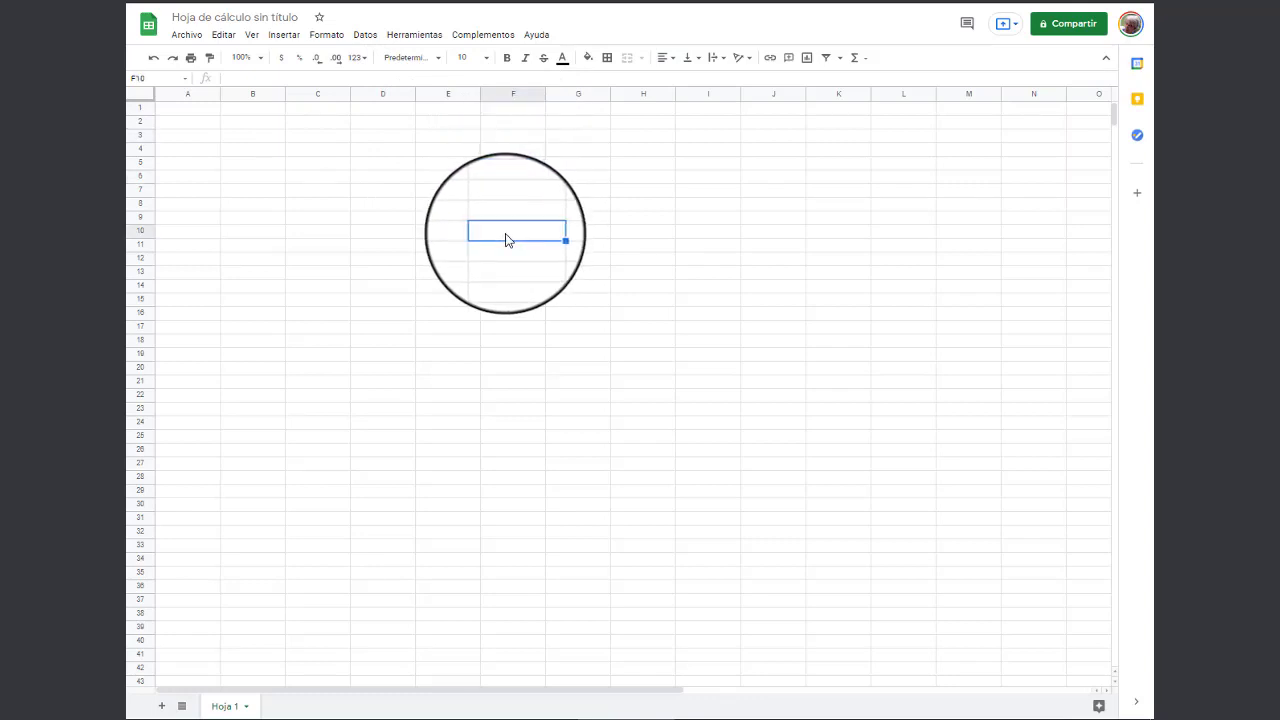
Select the whole columns F, G and H one at a time, followed by the whole rows 2, 3 and 7
{"action": "left_click", "coordinate": [517, 95]}
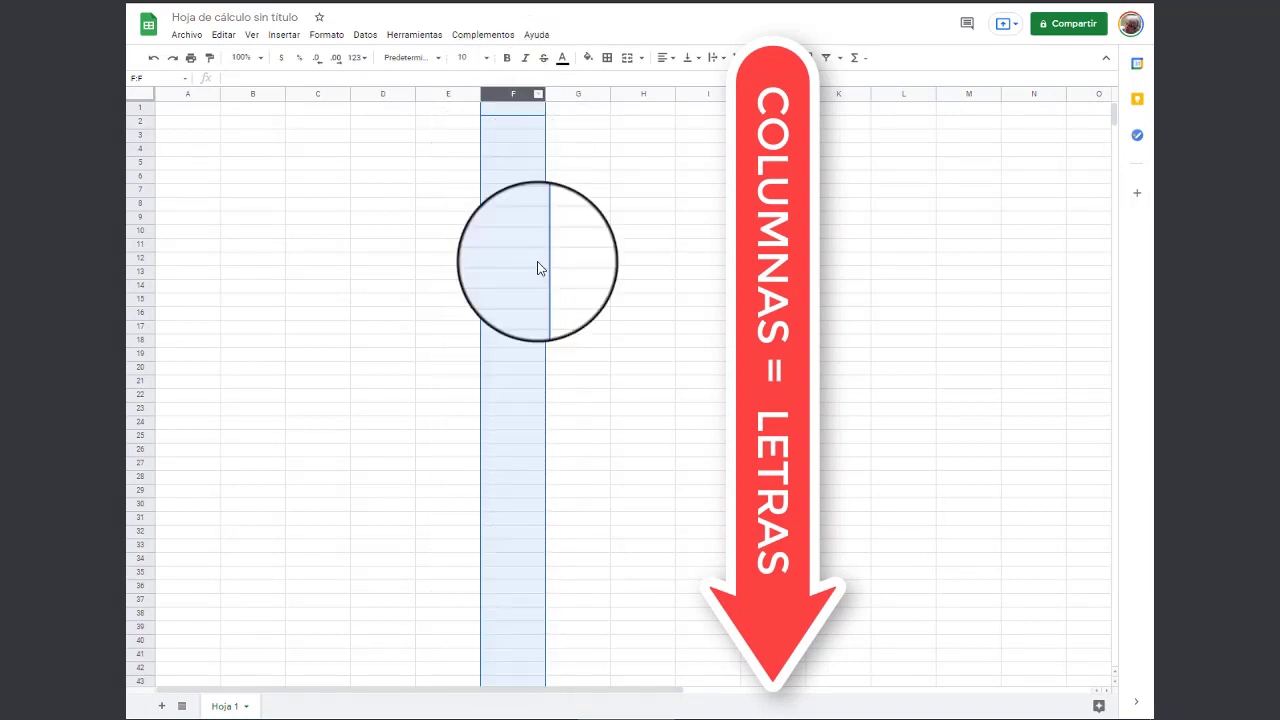
{"action": "left_click", "coordinate": [585, 95]}
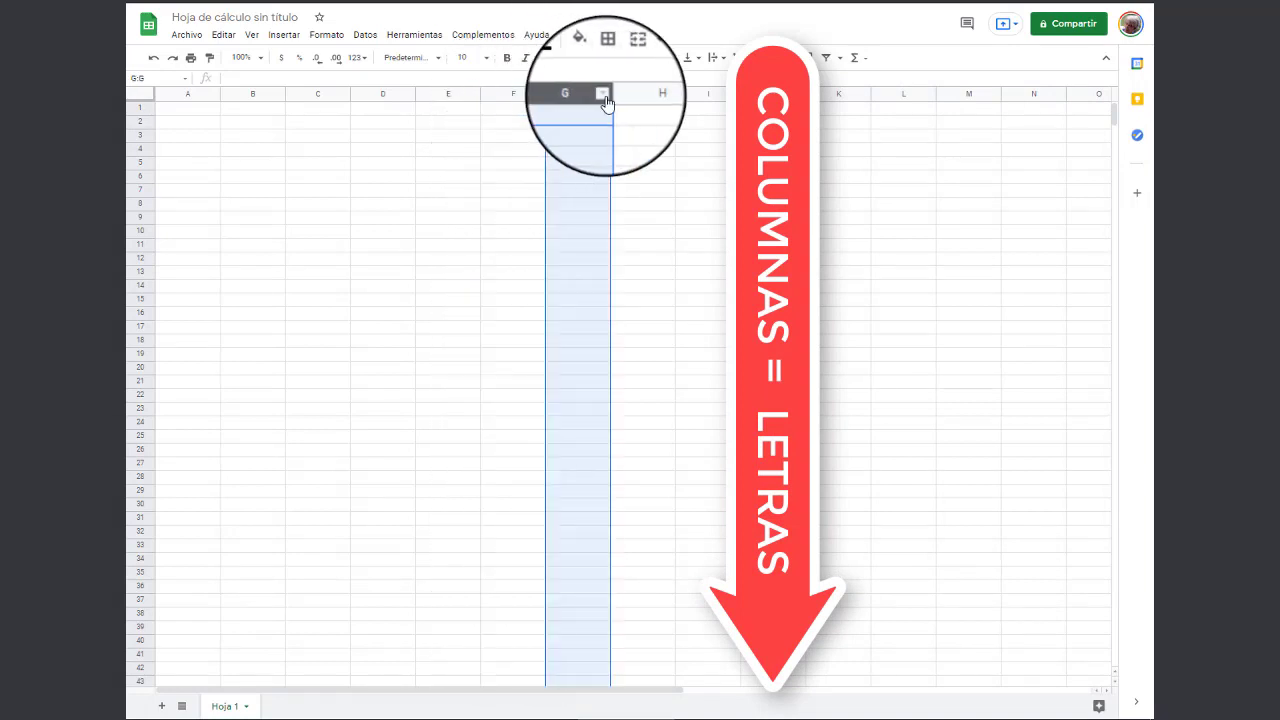
{"action": "left_click", "coordinate": [638, 93]}
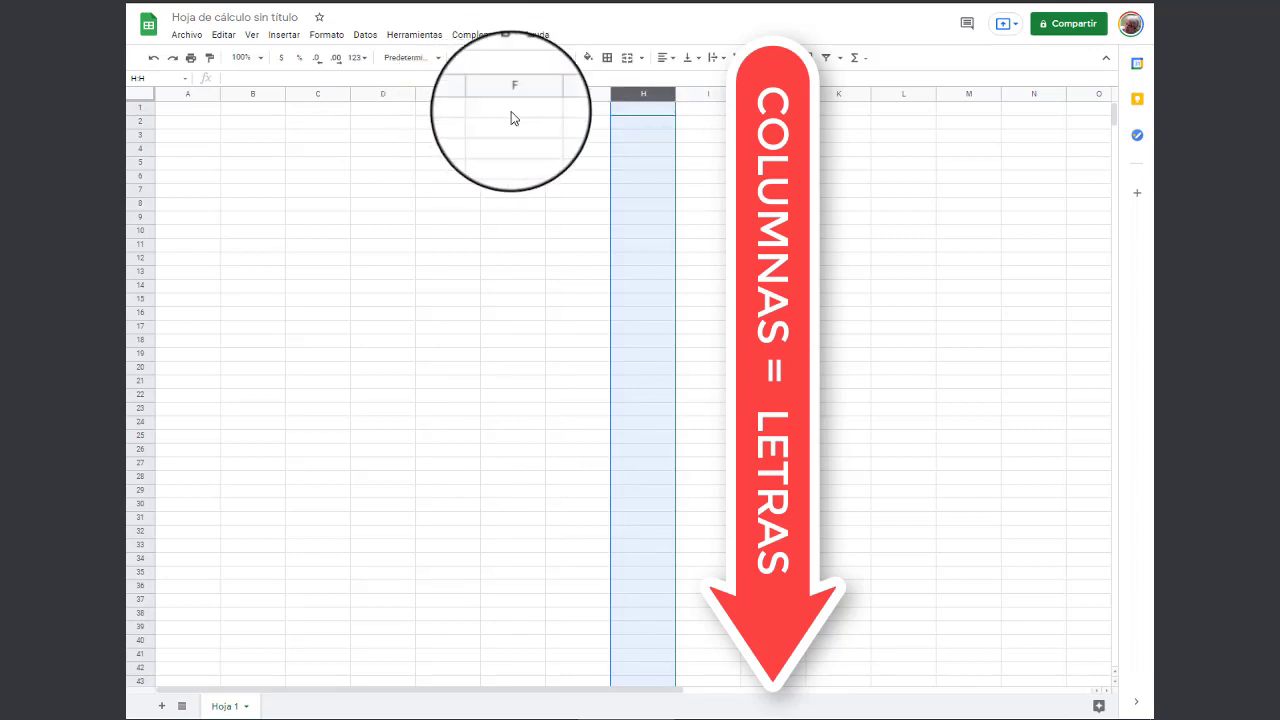
{"action": "left_click", "coordinate": [141, 122]}
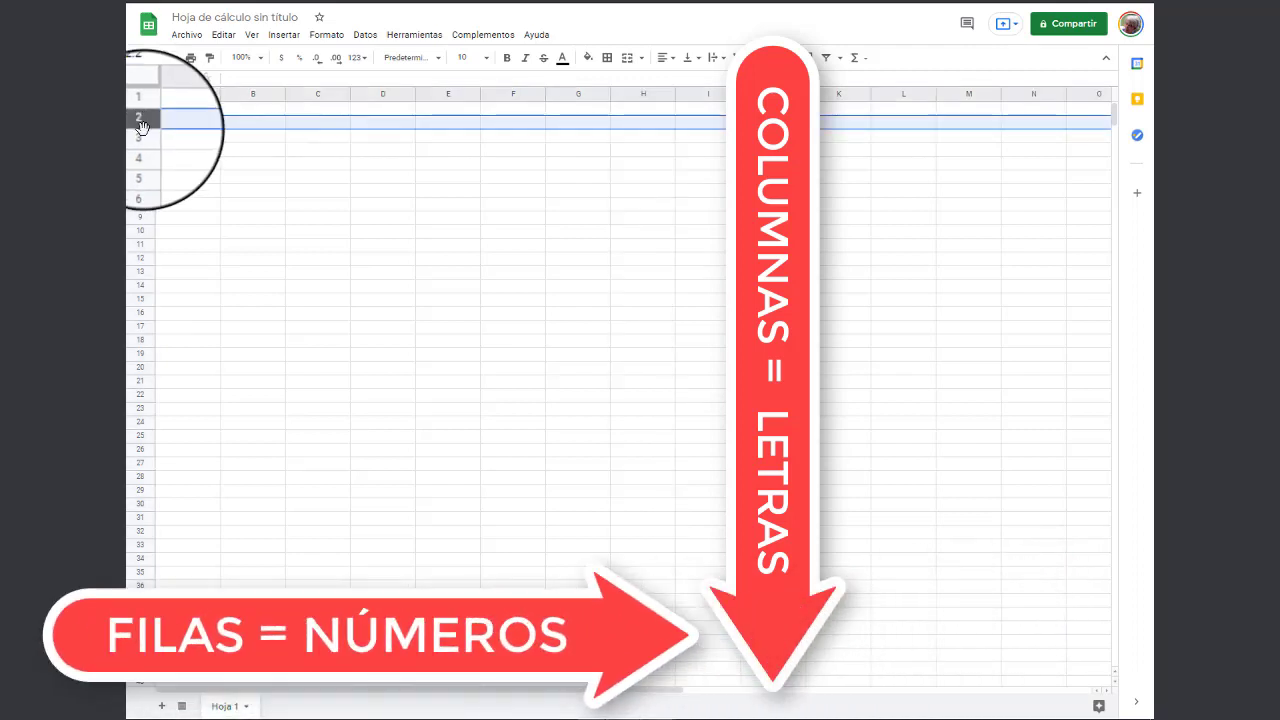
{"action": "left_click", "coordinate": [148, 137]}
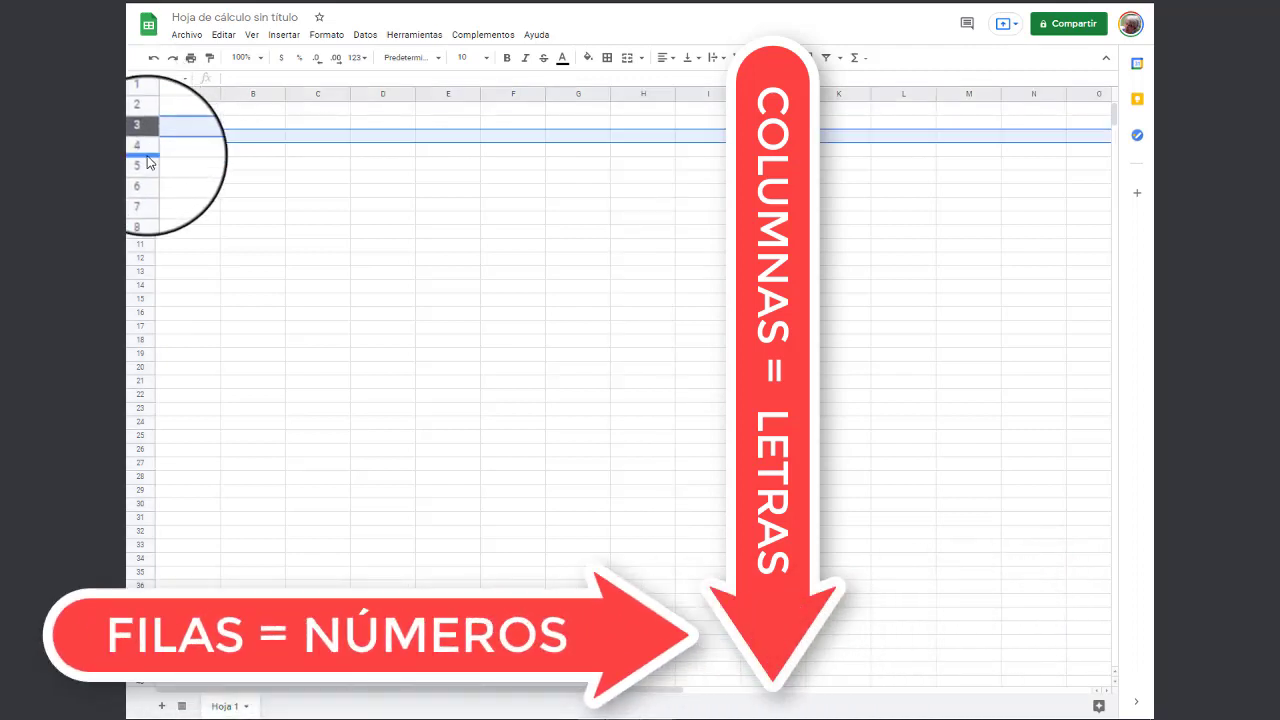
{"action": "left_click", "coordinate": [141, 189]}
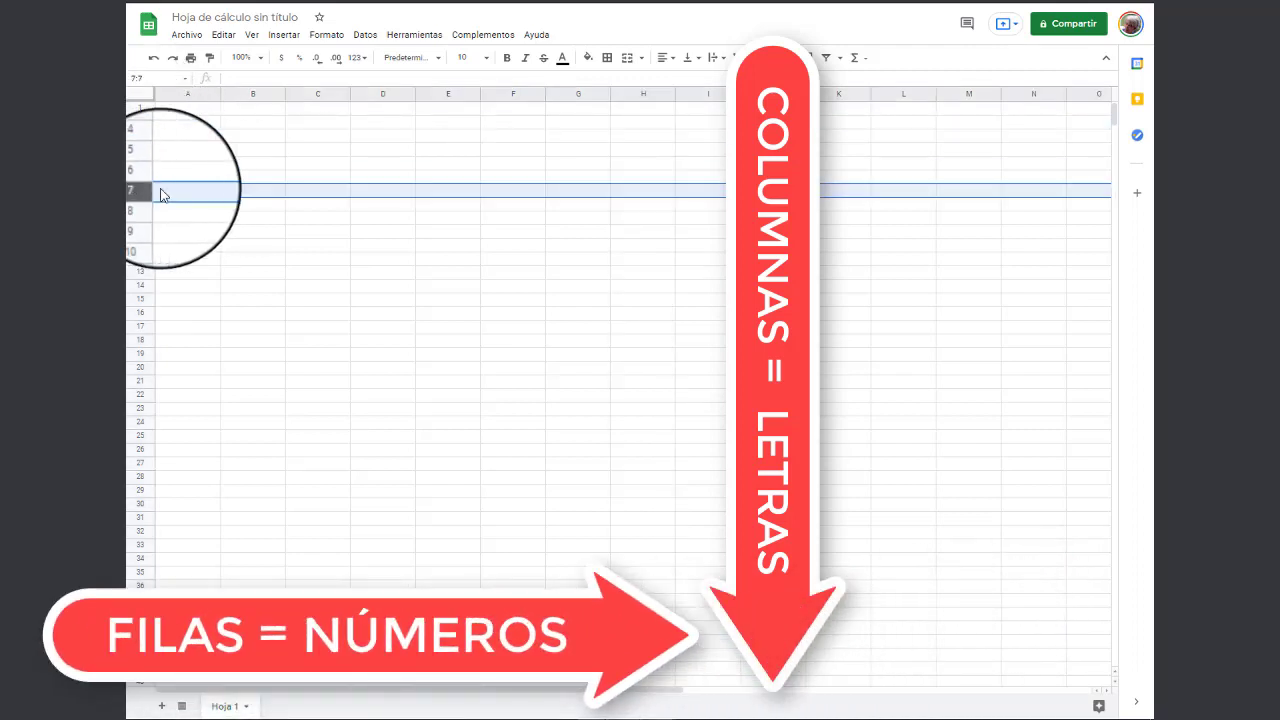
{"action": "left_click", "coordinate": [447, 151]}
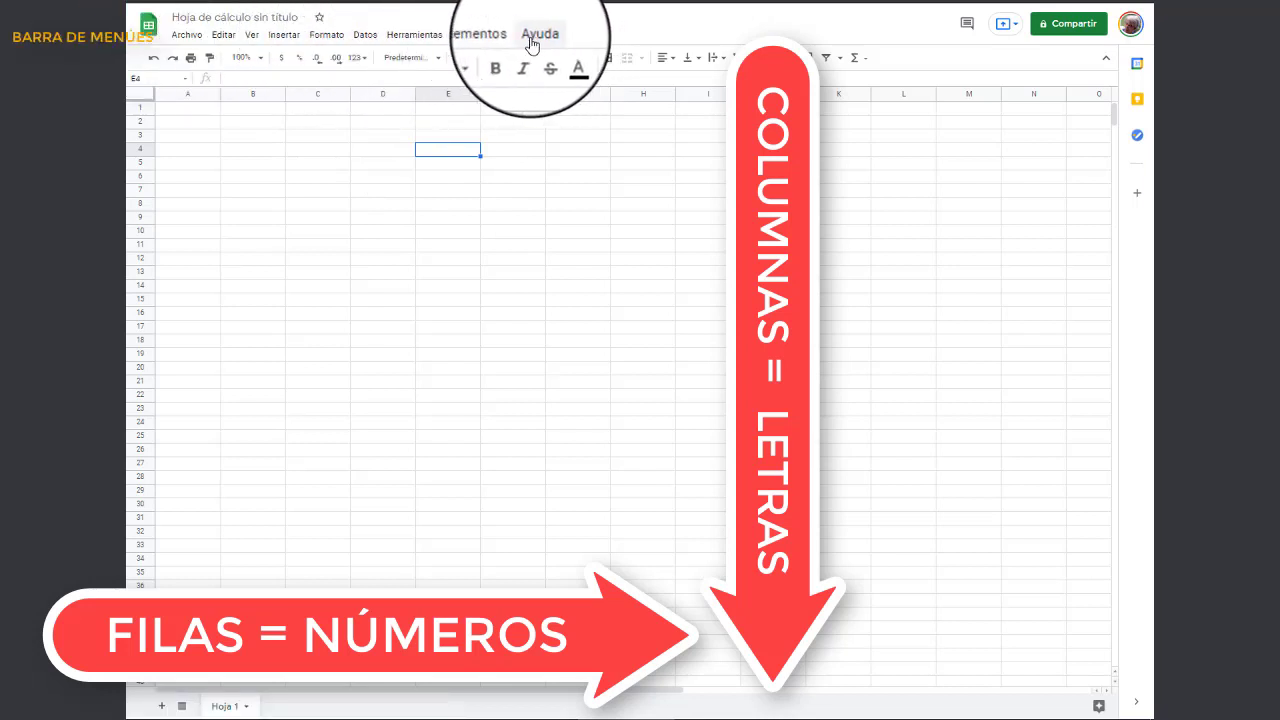
{"action": "left_click", "coordinate": [194, 45]}
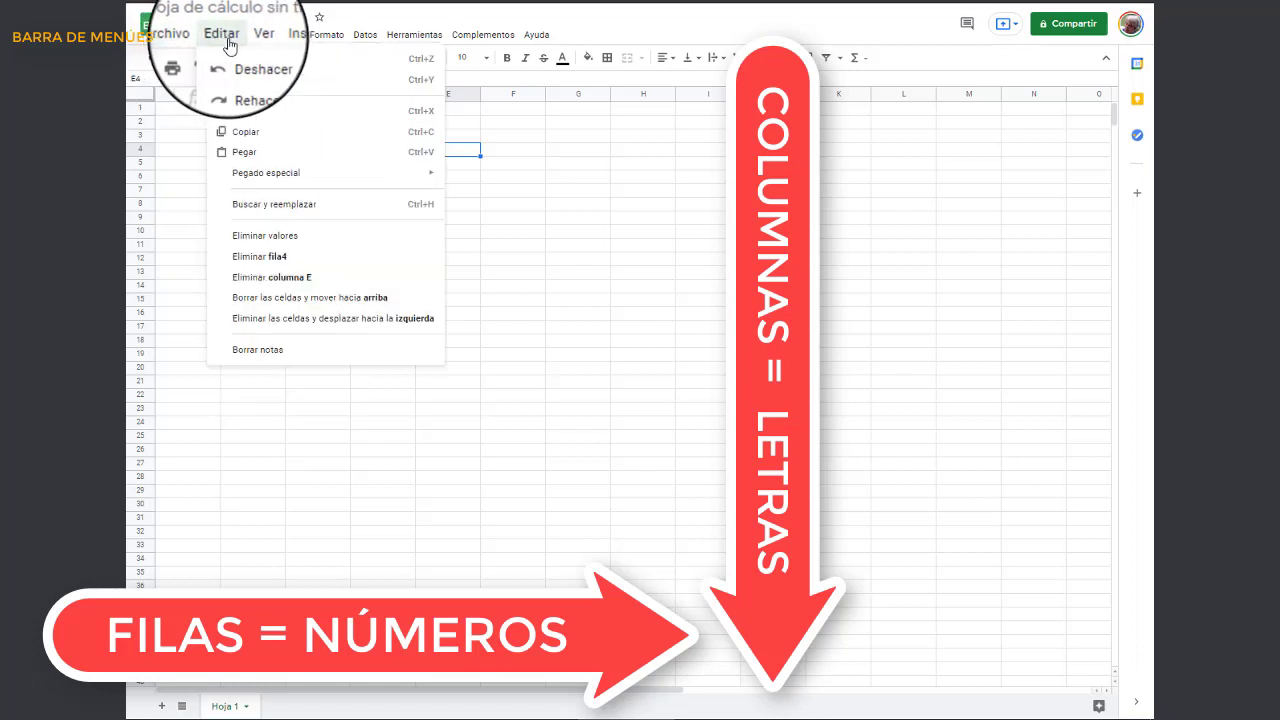
{"action": "left_click", "coordinate": [228, 40]}
{"action": "left_click", "coordinate": [262, 44]}
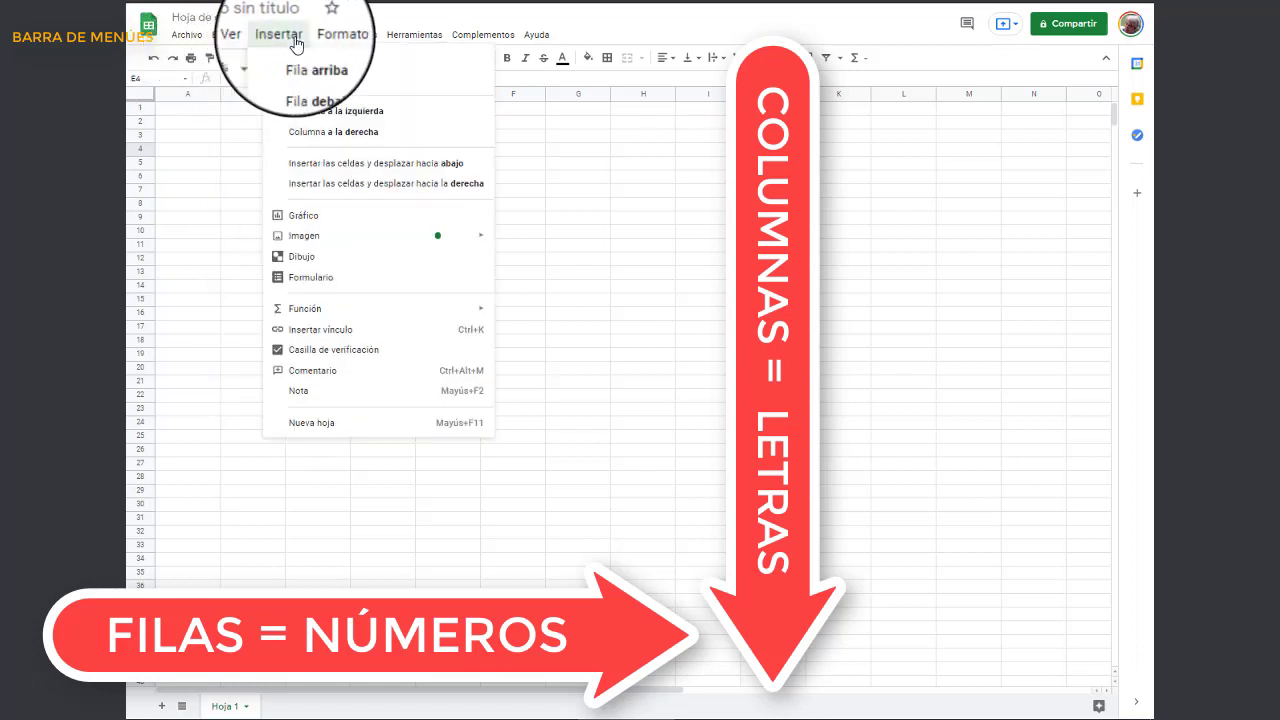
{"action": "left_click", "coordinate": [295, 44]}
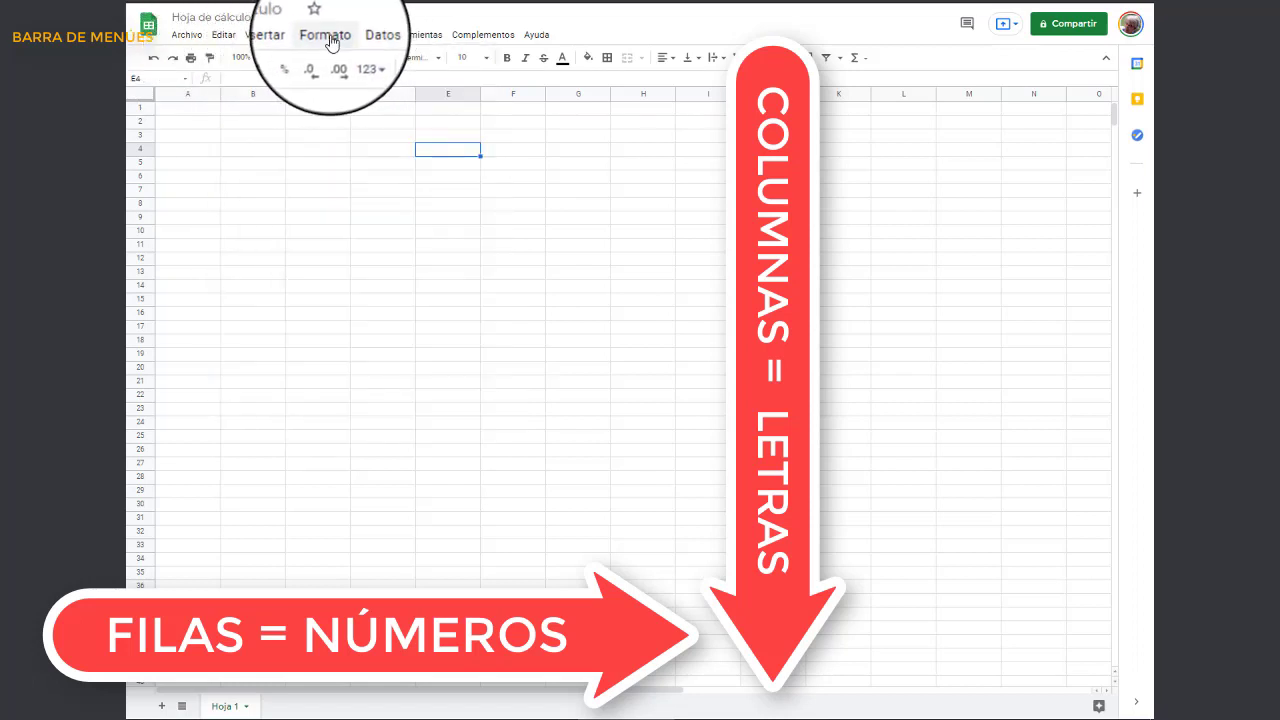
{"action": "left_click", "coordinate": [331, 42]}
{"action": "mouse_move", "coordinate": [421, 48]}
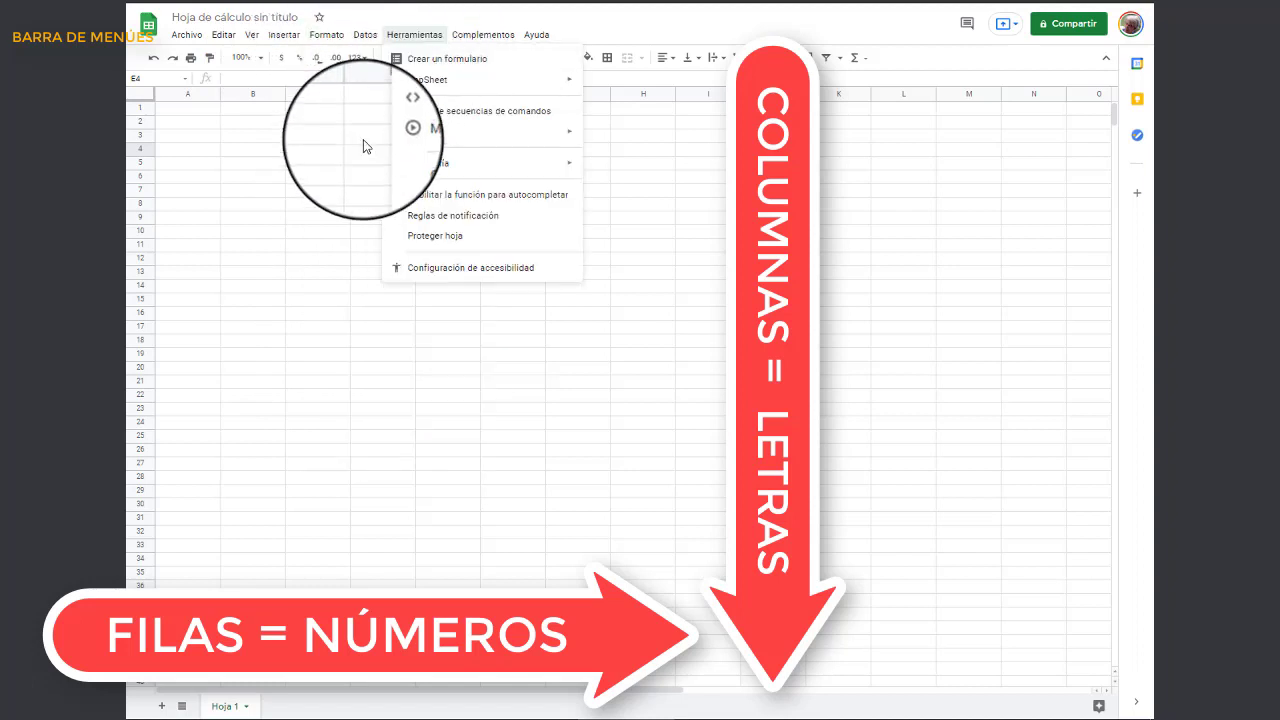
{"action": "left_click", "coordinate": [318, 149]}
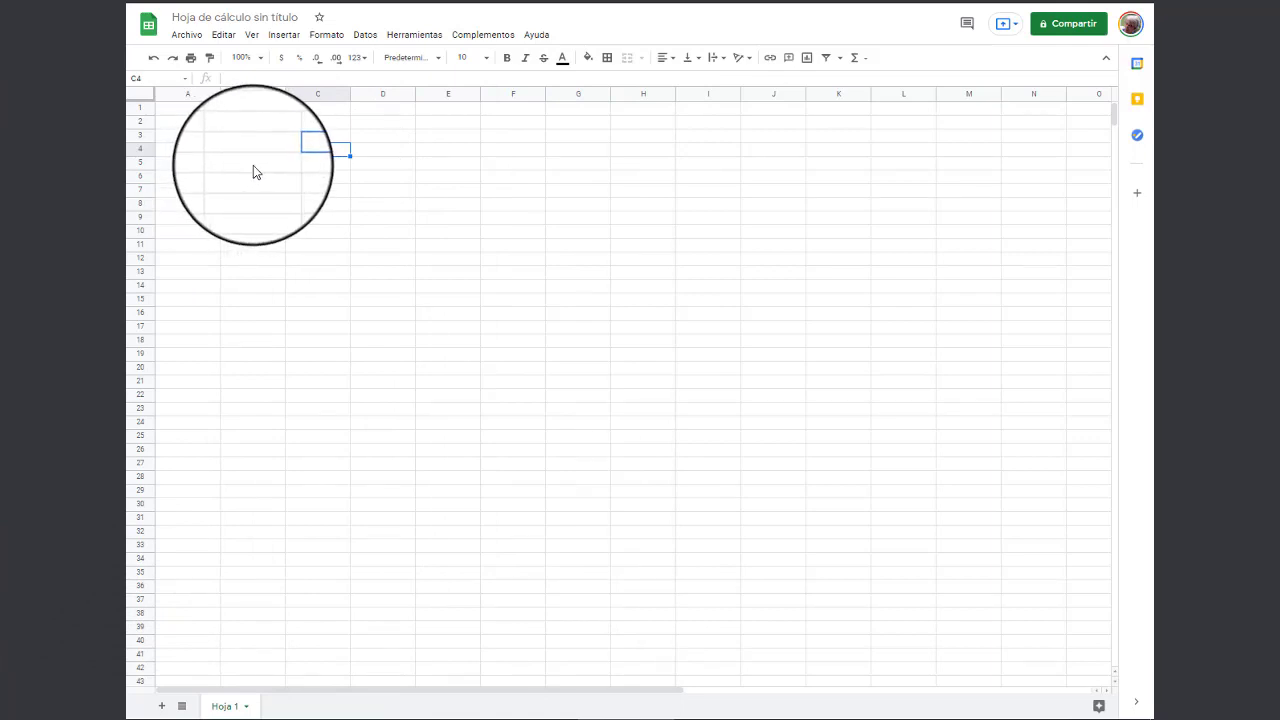
Rename the spreadsheet file as "Práctica 1"
{"action": "left_click", "coordinate": [271, 13]}
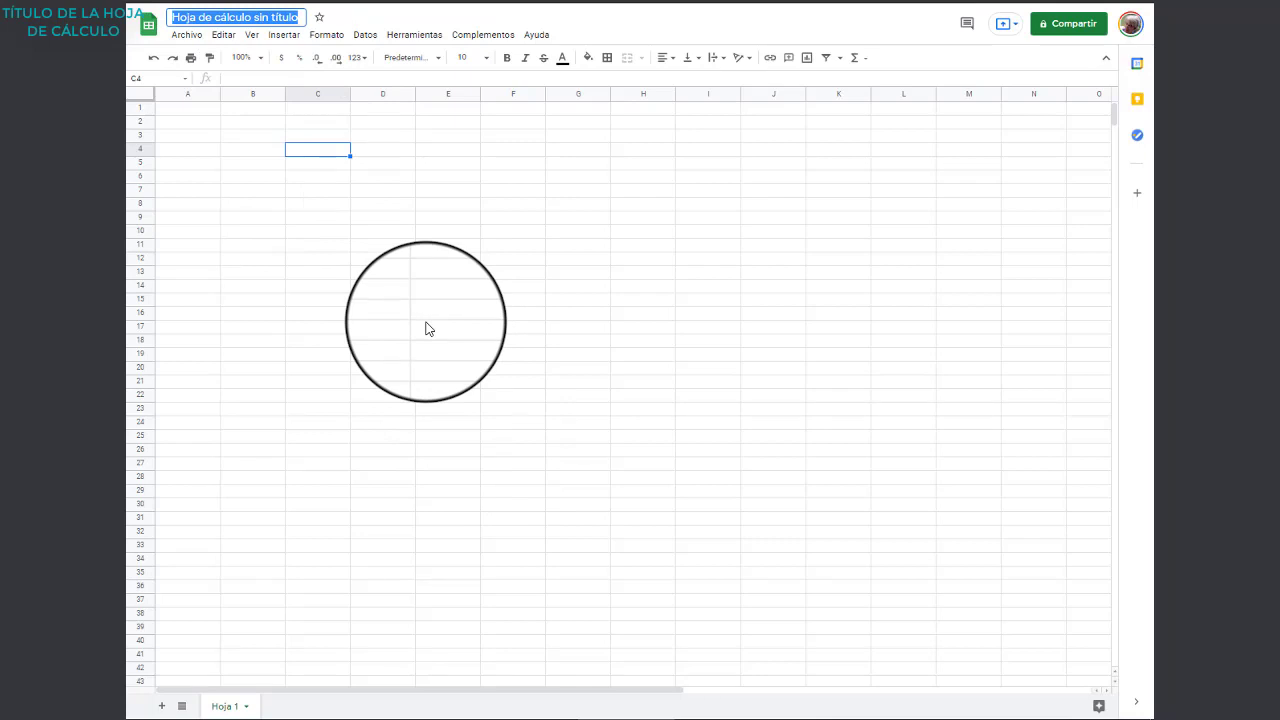
{"action": "type", "text": "Práctica 1"}
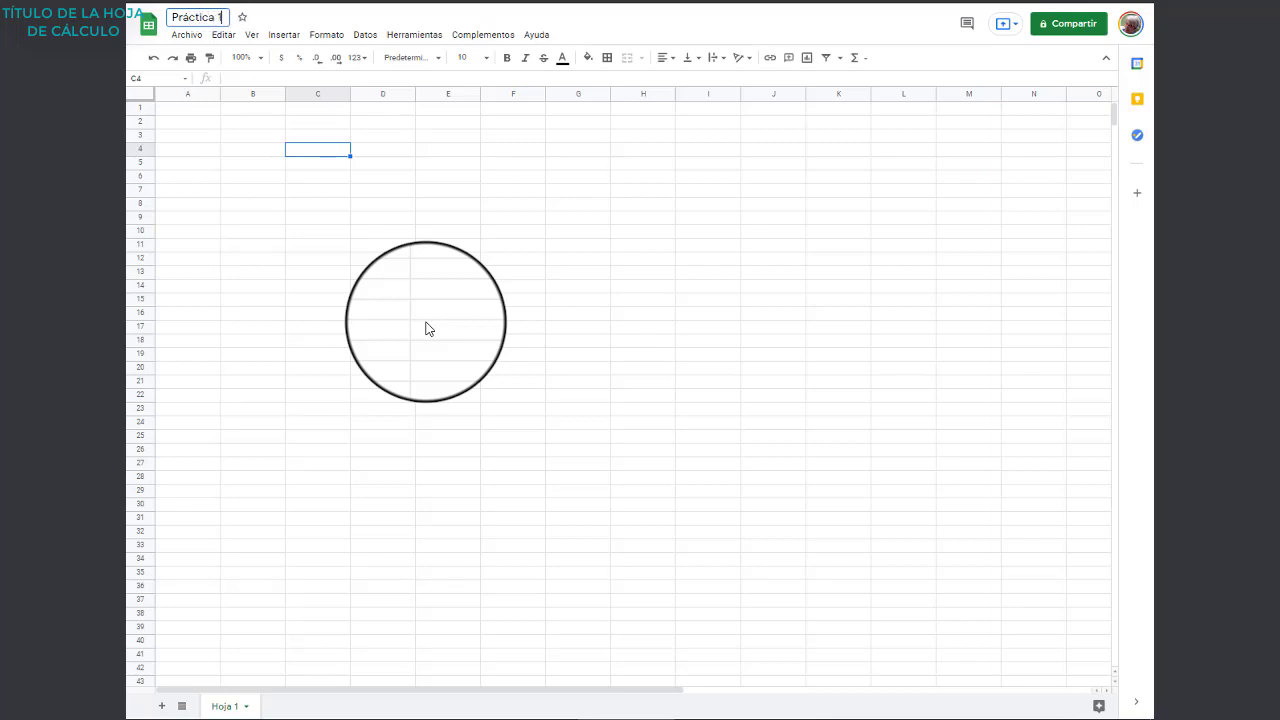
{"action": "key", "text": "Return"}
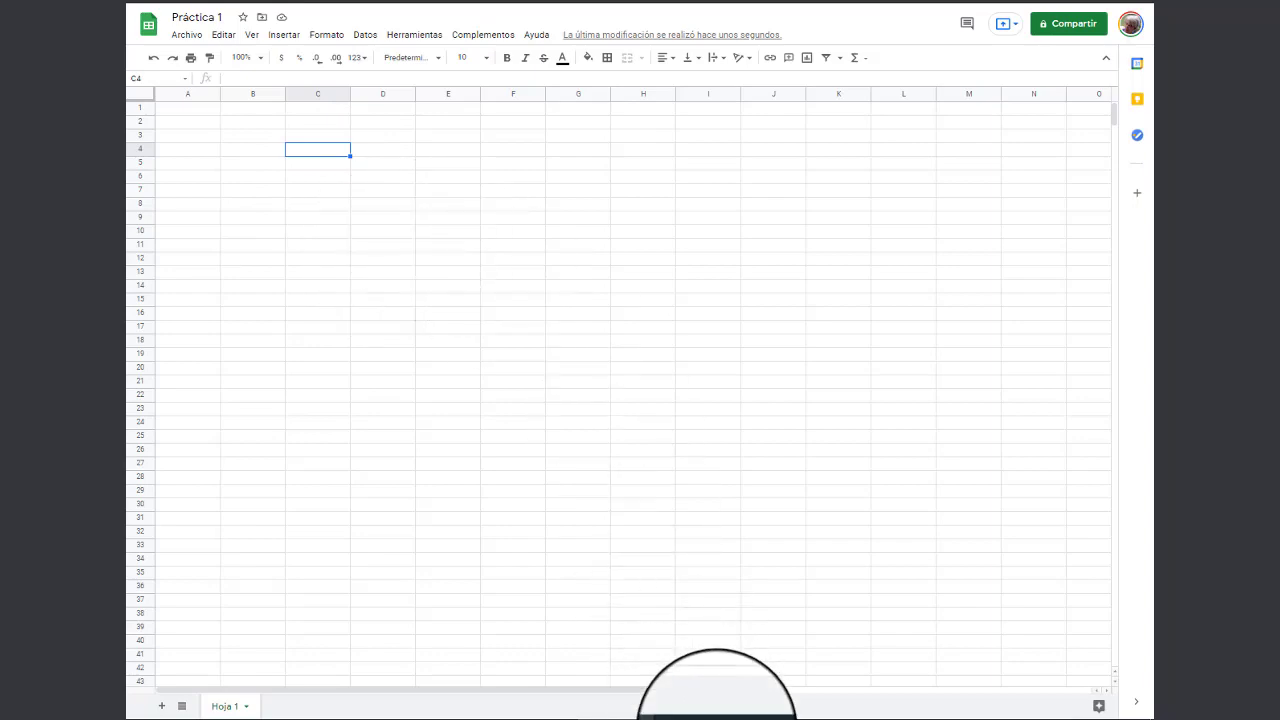
Consult the supermarket offers flyer and enter the headers Artículo, Precio Unitario, Cantidad and Subtotal in cells A2 to D2
{"action": "left_click", "coordinate": [712, 690]}
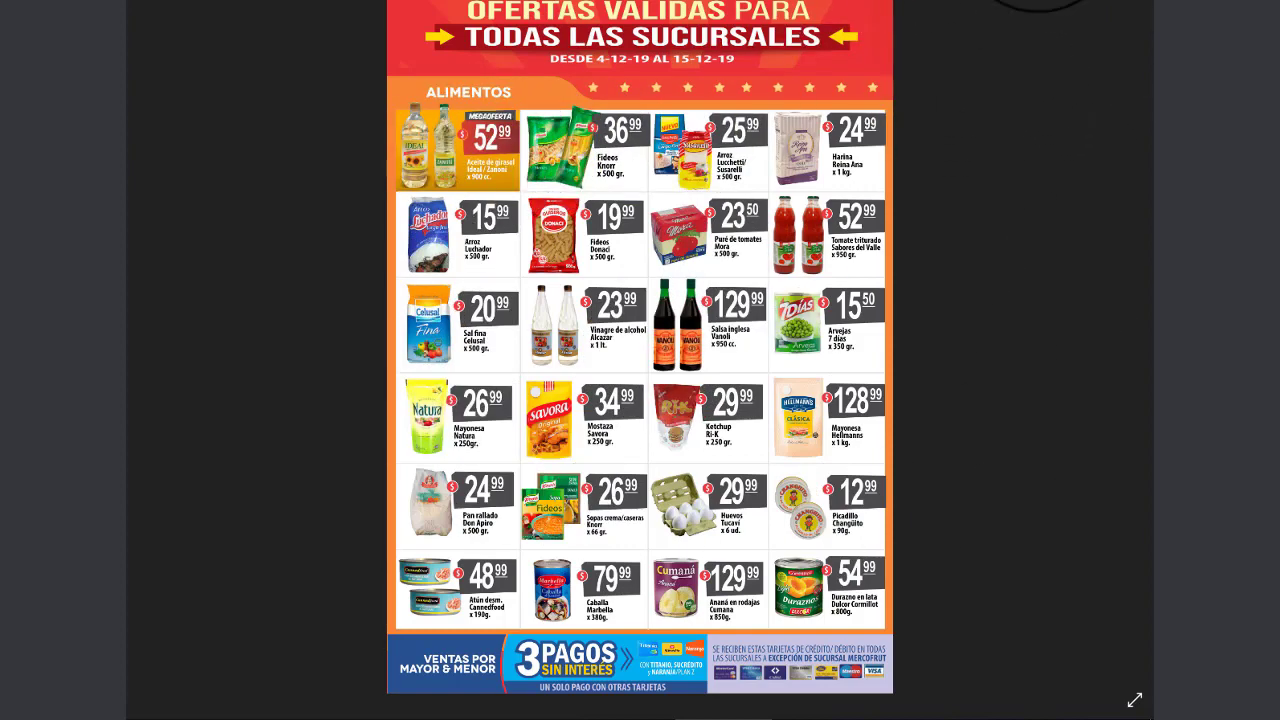
{"action": "key", "text": "Escape"}
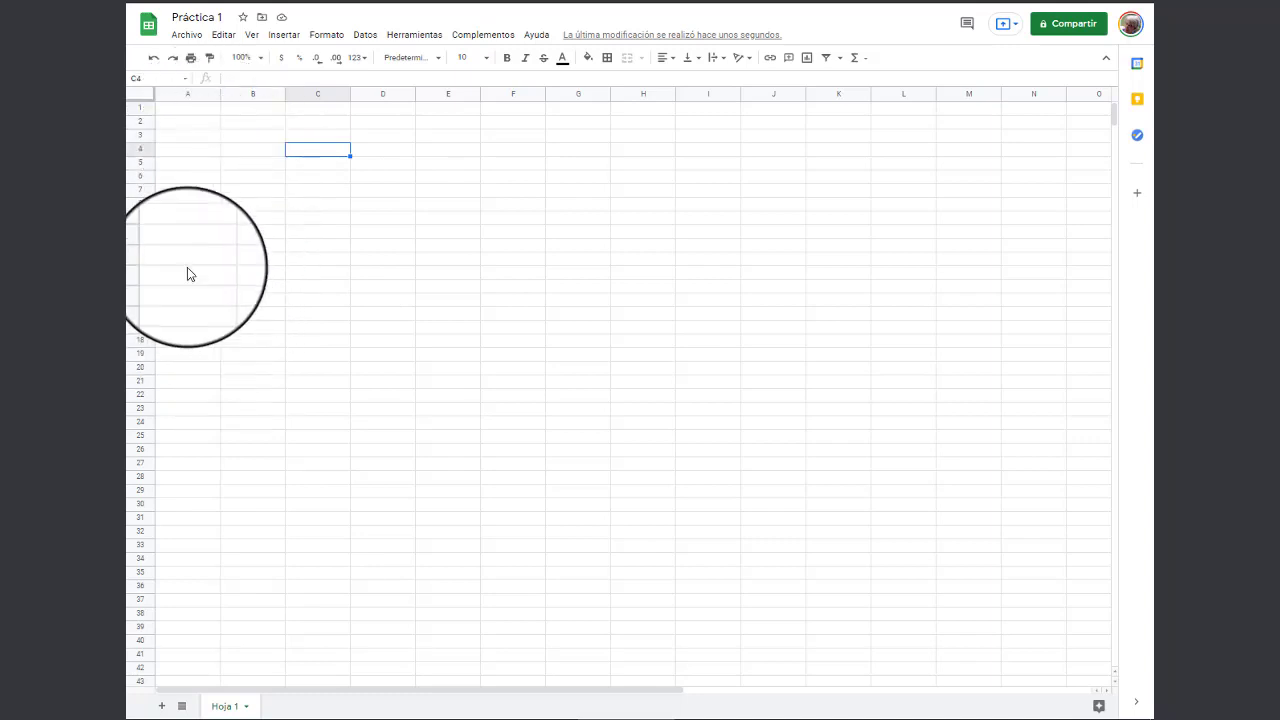
{"action": "left_click", "coordinate": [211, 129]}
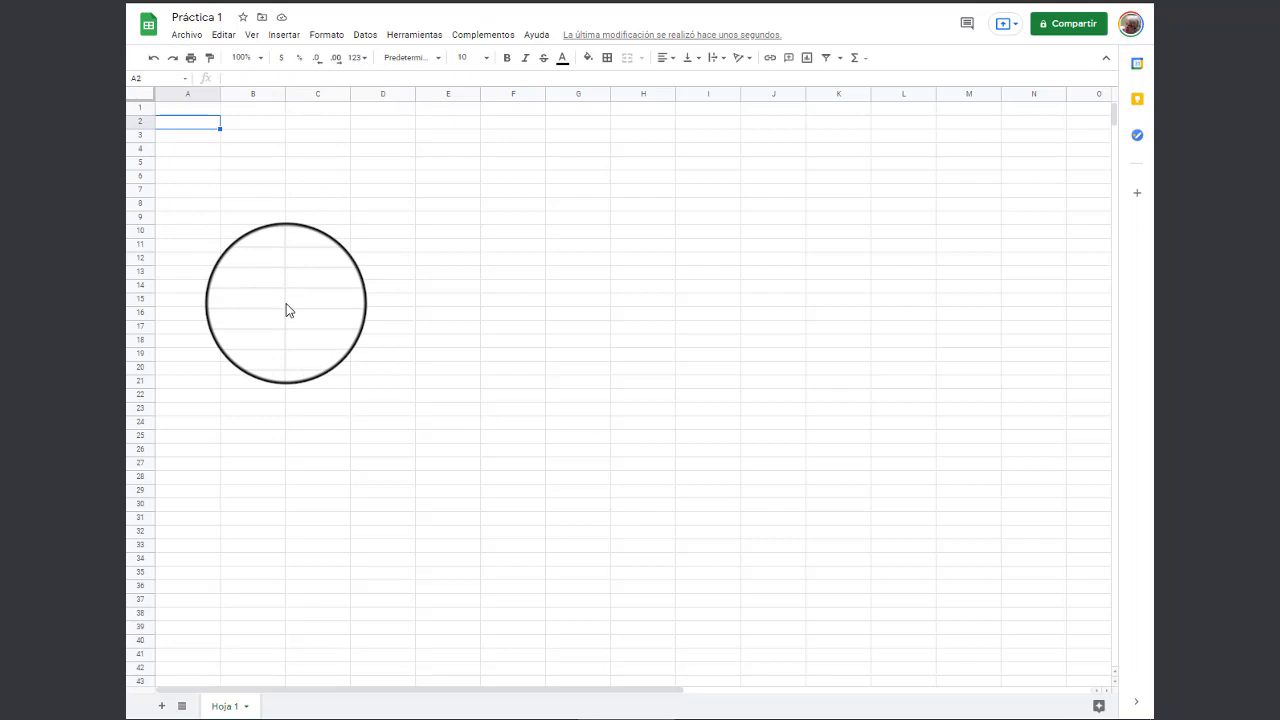
{"action": "type", "text": "Artículo"}
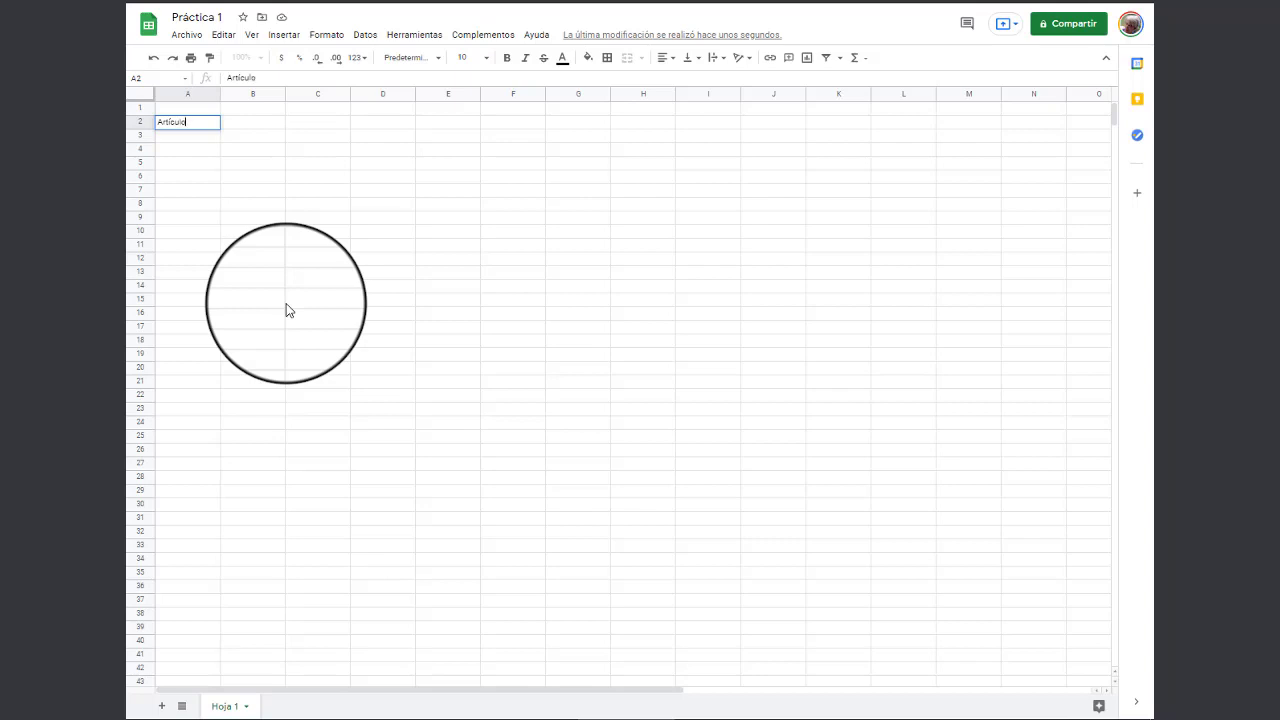
{"action": "key", "text": "Right"}
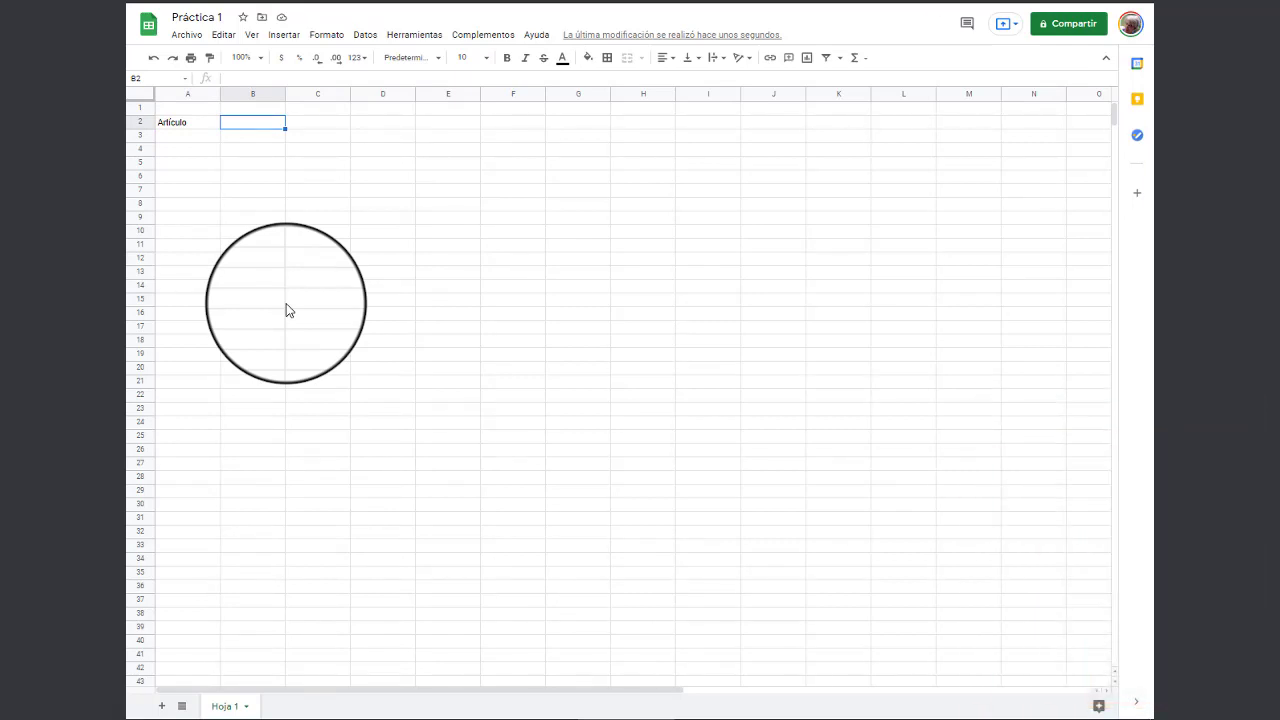
{"action": "type", "text": "Precio Uni"}
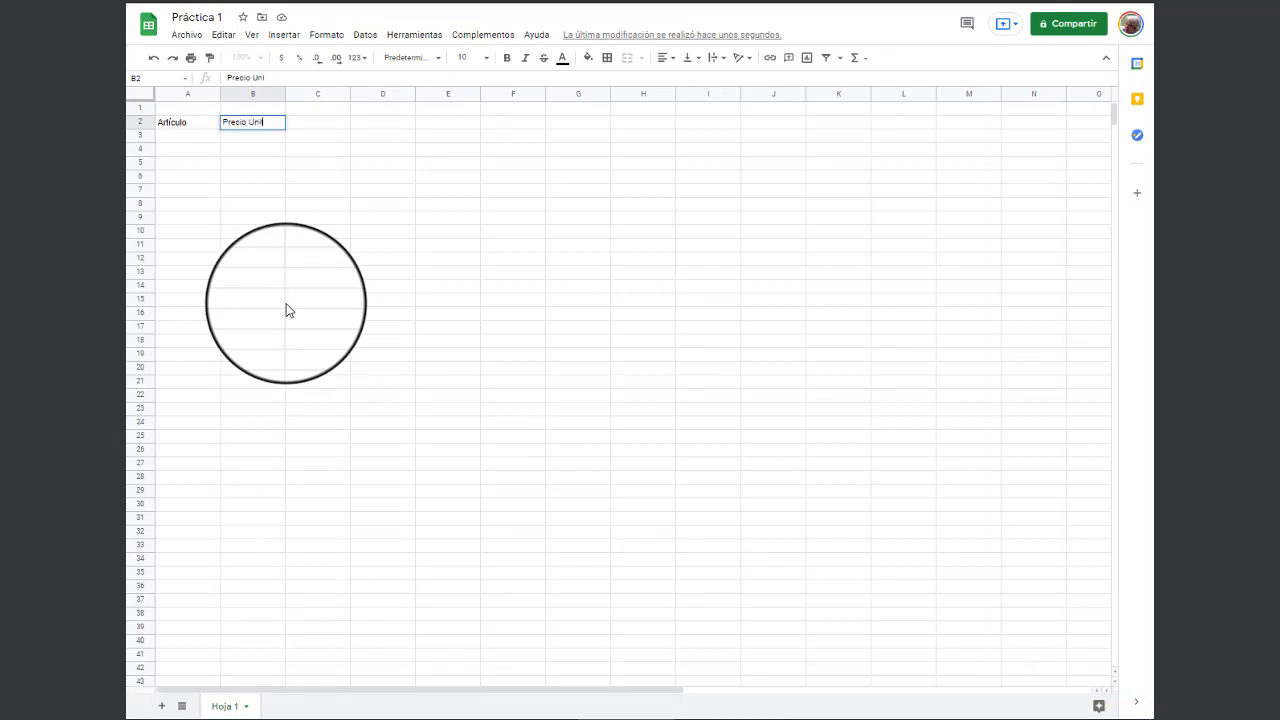
{"action": "type", "text": "tario"}
{"action": "key", "text": "Tab"}
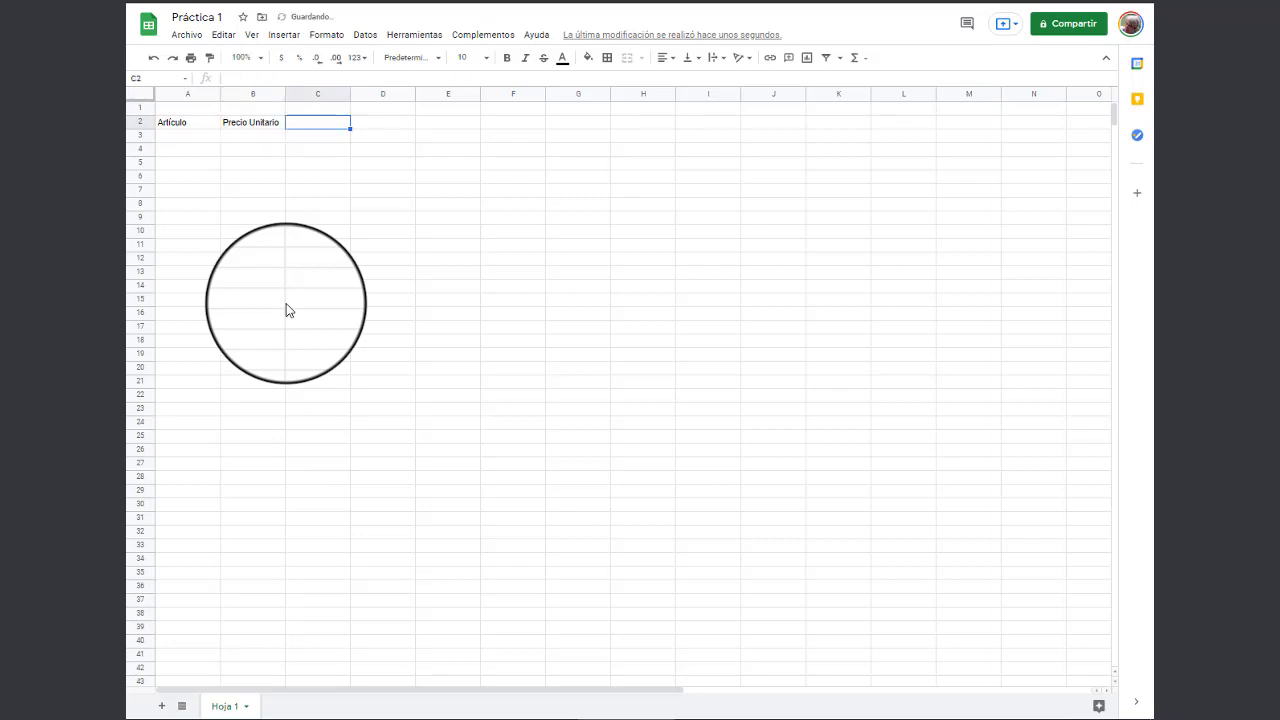
{"action": "type", "text": "Canti"}
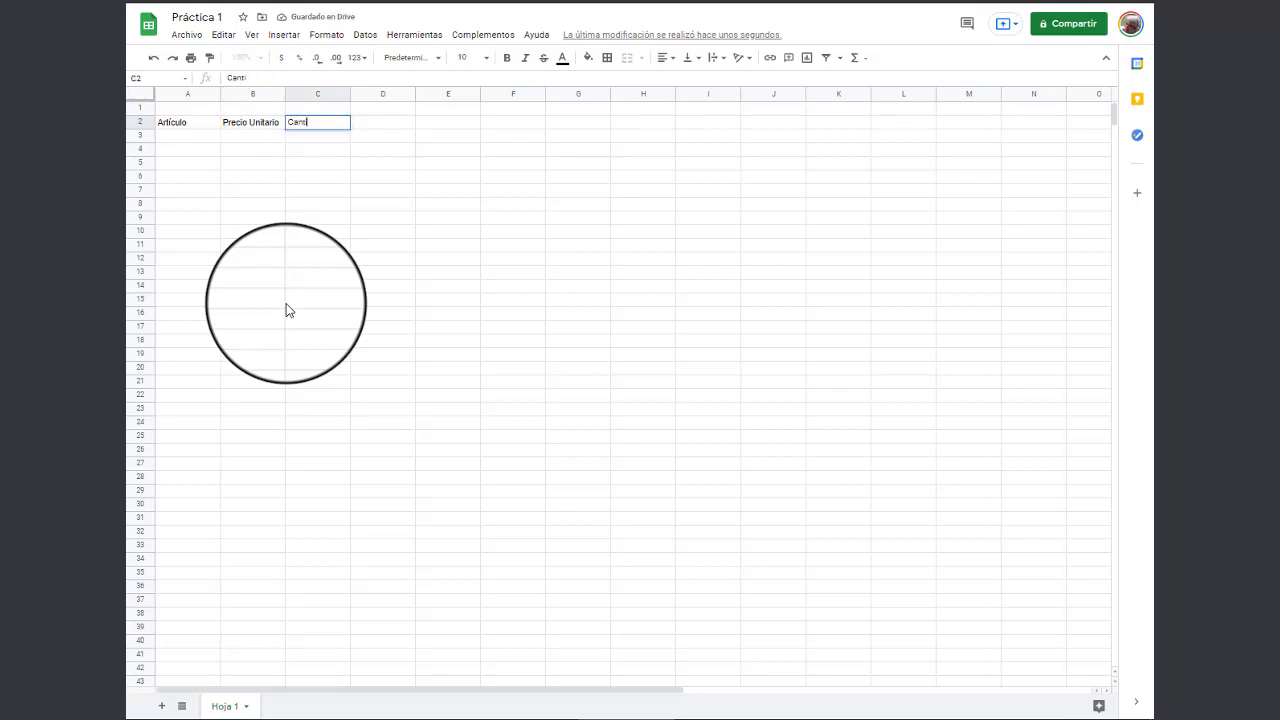
{"action": "type", "text": "dad"}
{"action": "key", "text": "Tab"}
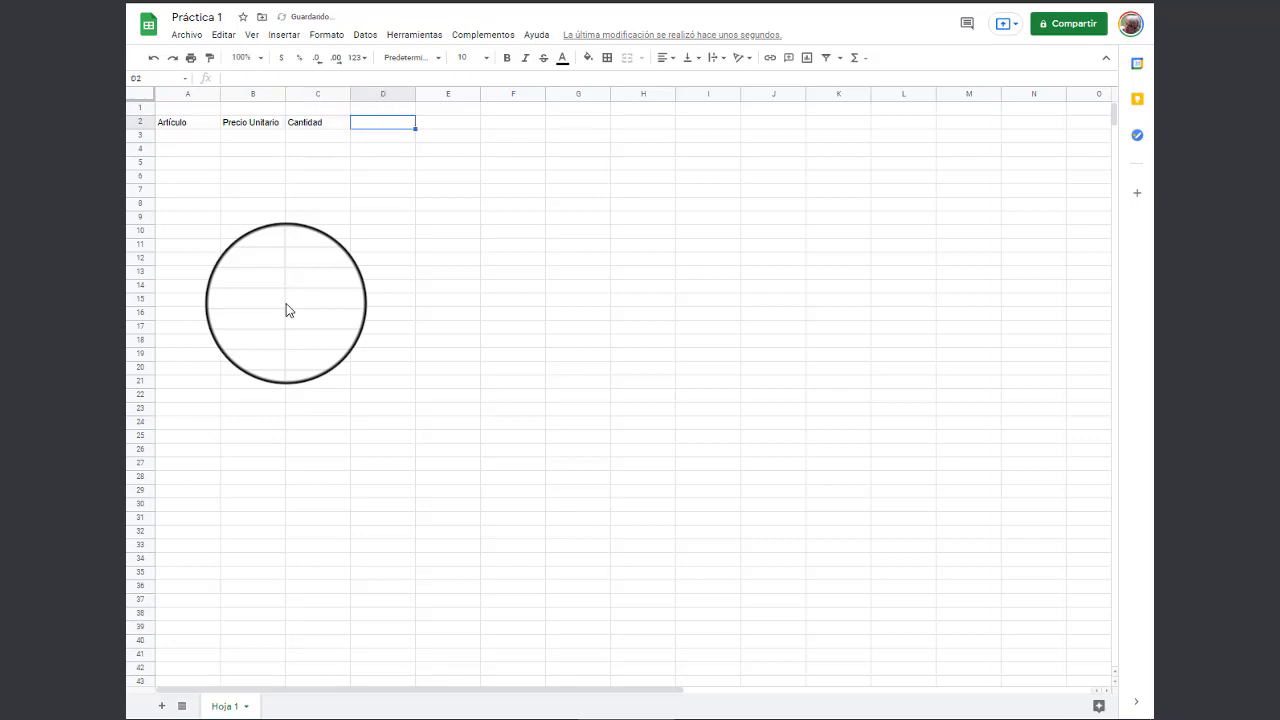
{"action": "type", "text": "Subtotal"}
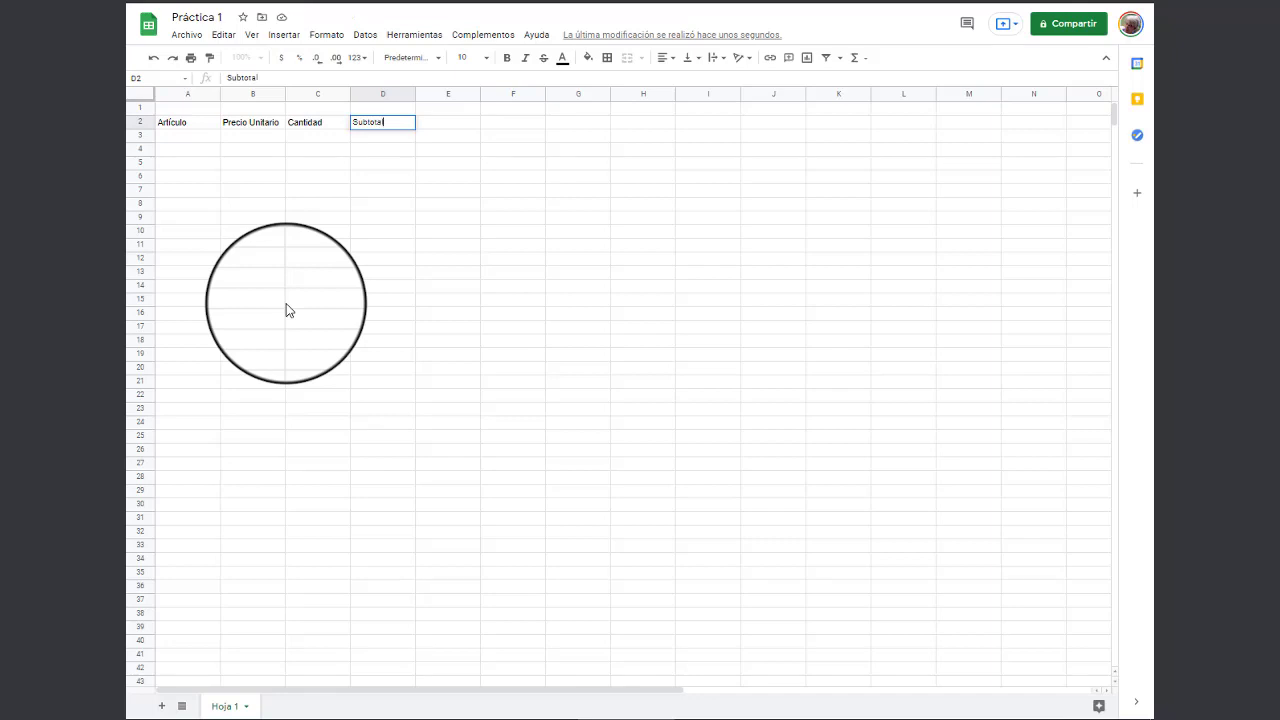
Fill A3:A7: Aceite de girasol Ideal/Sanola x 900cc, Fideos Knorr x 500g, Harina Reina Ana x 1kg, Sal fina Celusal x 500g, Duraznos en lata Dulcor x 800g
{"action": "left_click", "coordinate": [194, 137]}
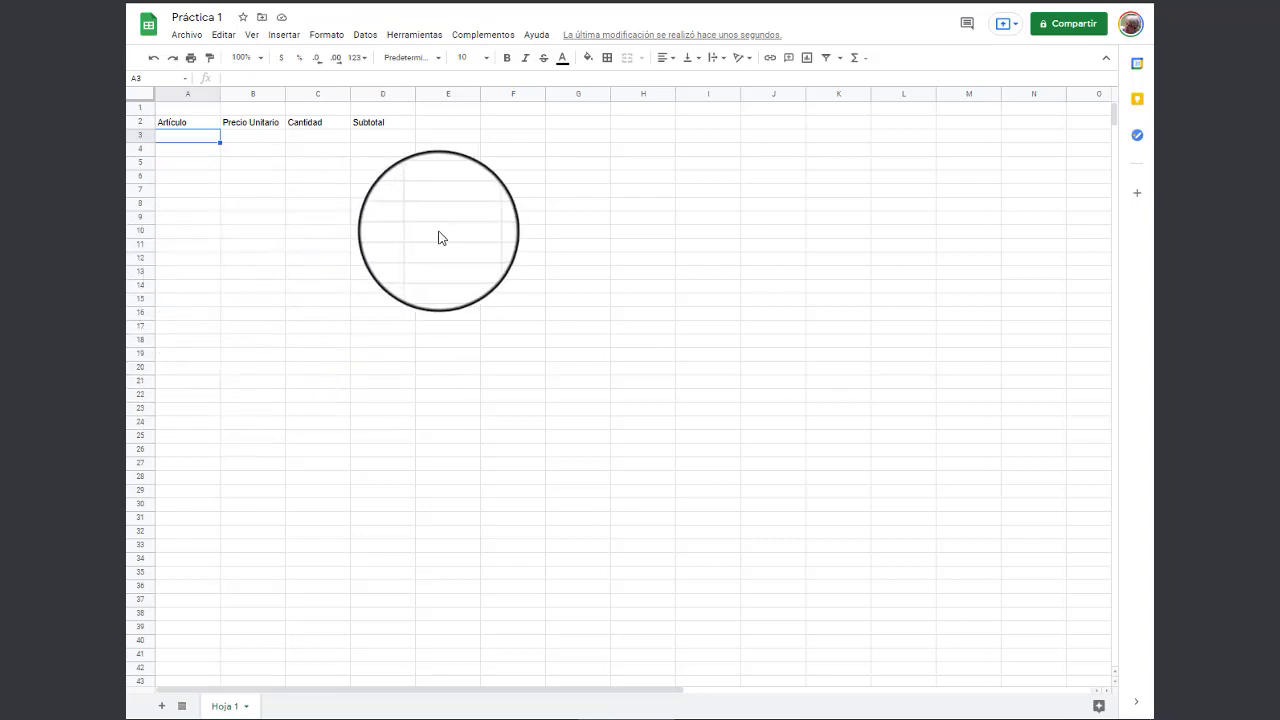
{"action": "type", "text": "Aceite de girasol Ideal/Sanola x 900cc Fideos Knorr x 500g Harina Reina Ana x 1kg Sal fina Celusal x 500g Duraznos en lata Dulcor x 800g"}
{"action": "left_click", "coordinate": [375, 260]}
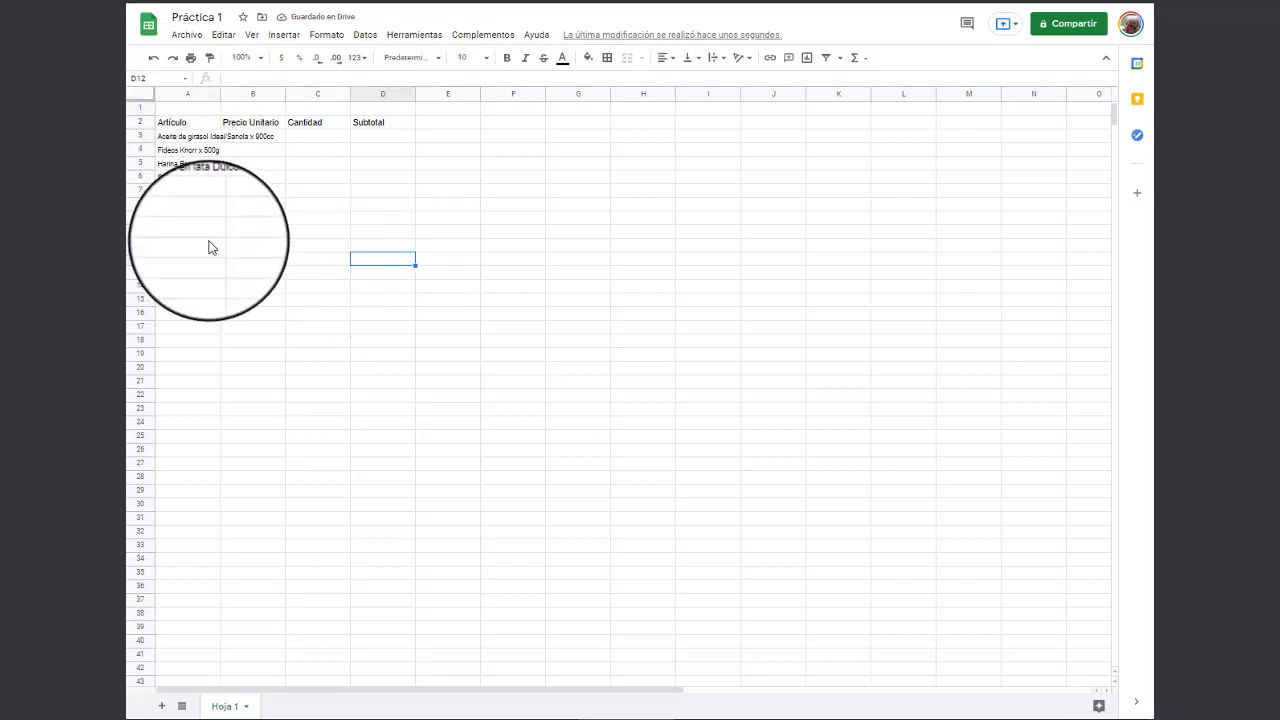
Widen column A so that the full article names fit inside their cells
{"action": "left_click", "coordinate": [196, 129]}
{"action": "left_click", "coordinate": [200, 163]}
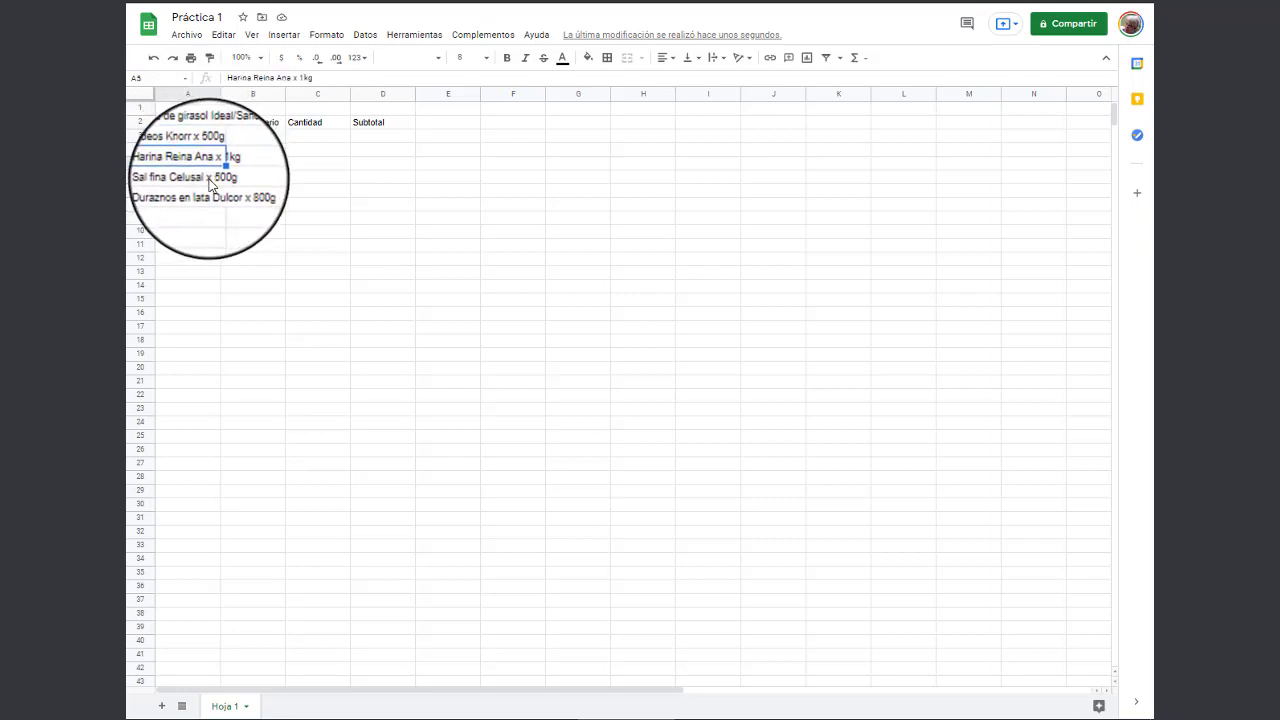
{"action": "left_click", "coordinate": [205, 176]}
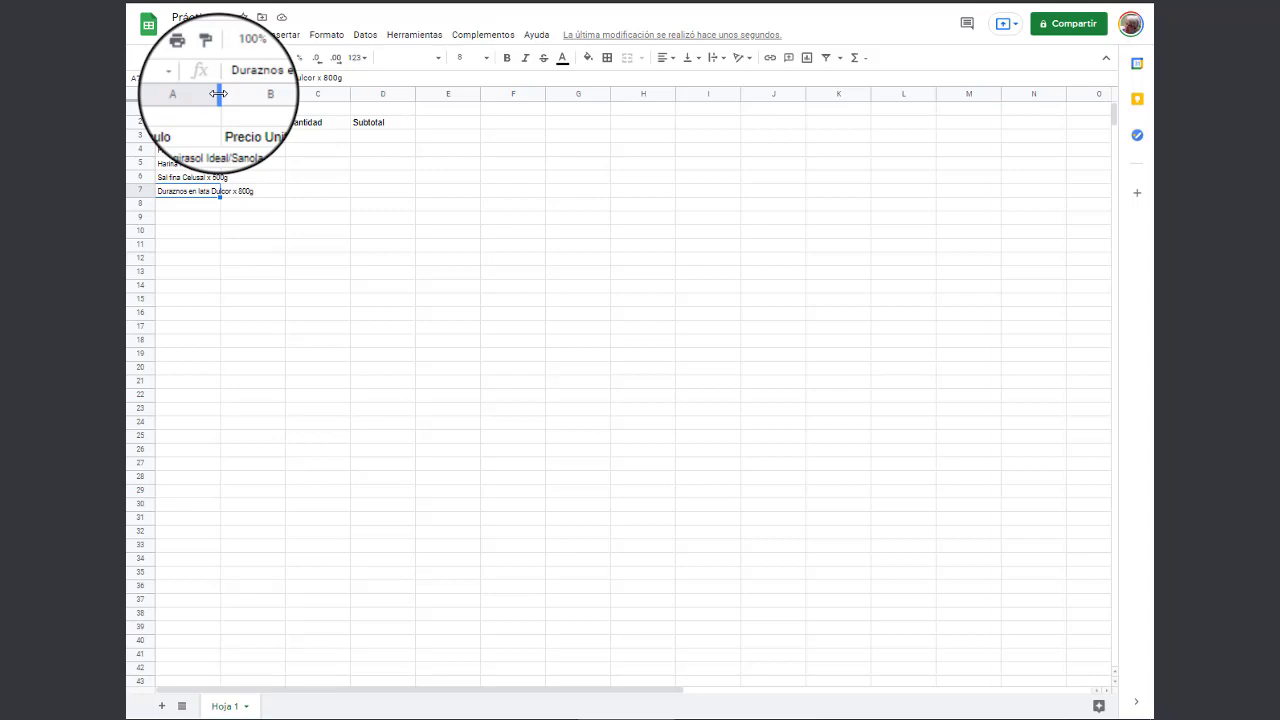
{"action": "left_click_drag", "start_coordinate": [218, 93], "coordinate": [277, 93]}
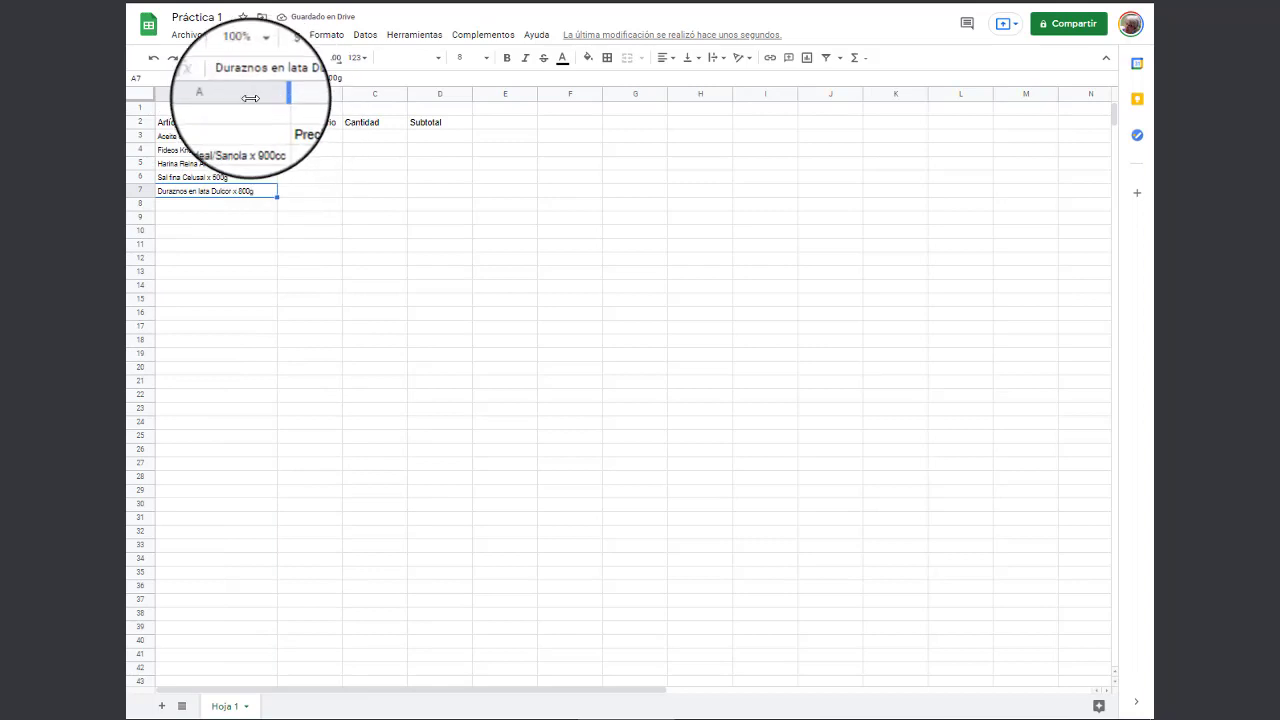
Narrow column A by hand, and auto-fit its width to the longest article name
{"action": "left_click_drag", "start_coordinate": [276, 93], "coordinate": [216, 93]}
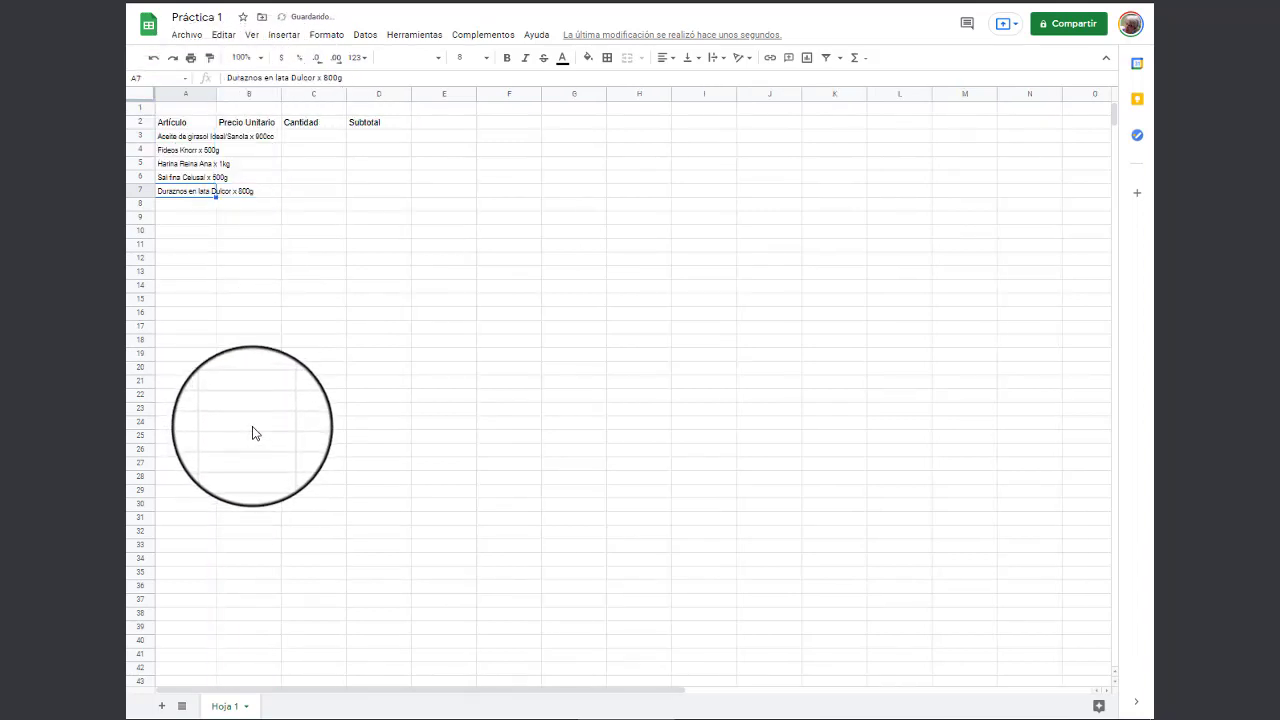
{"action": "left_click", "coordinate": [213, 92]}
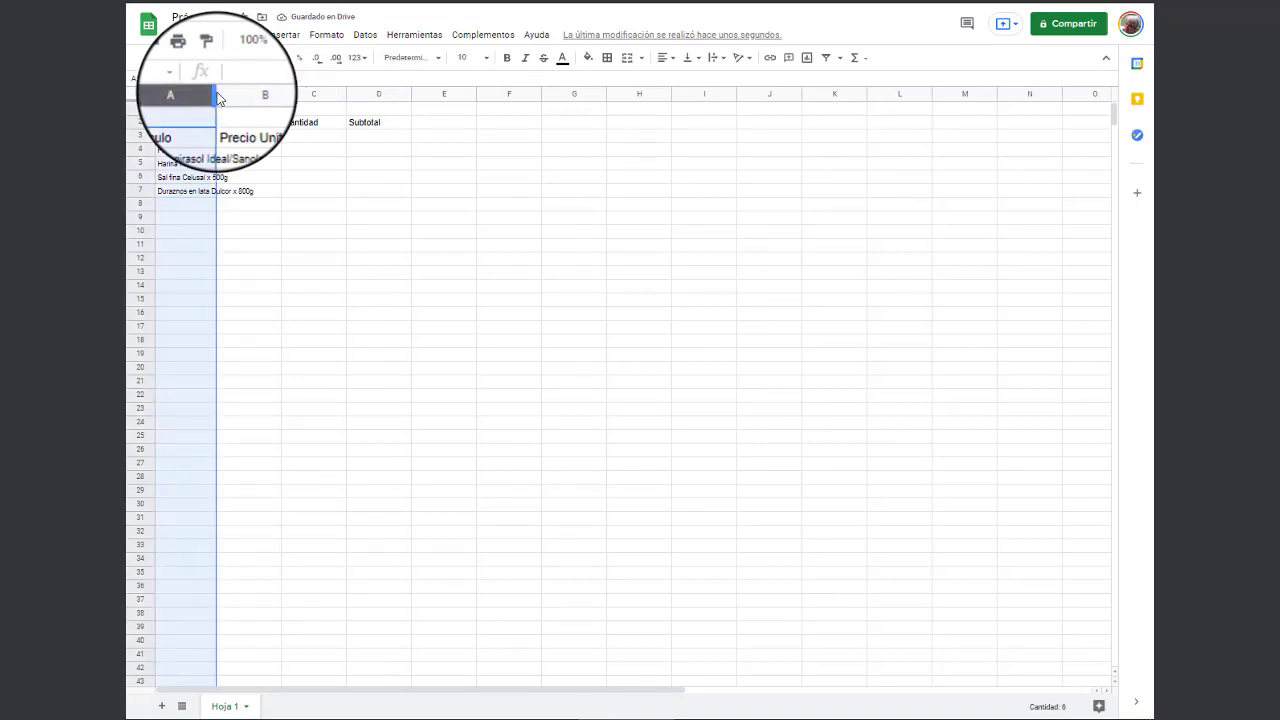
{"action": "double_click", "coordinate": [213, 92]}
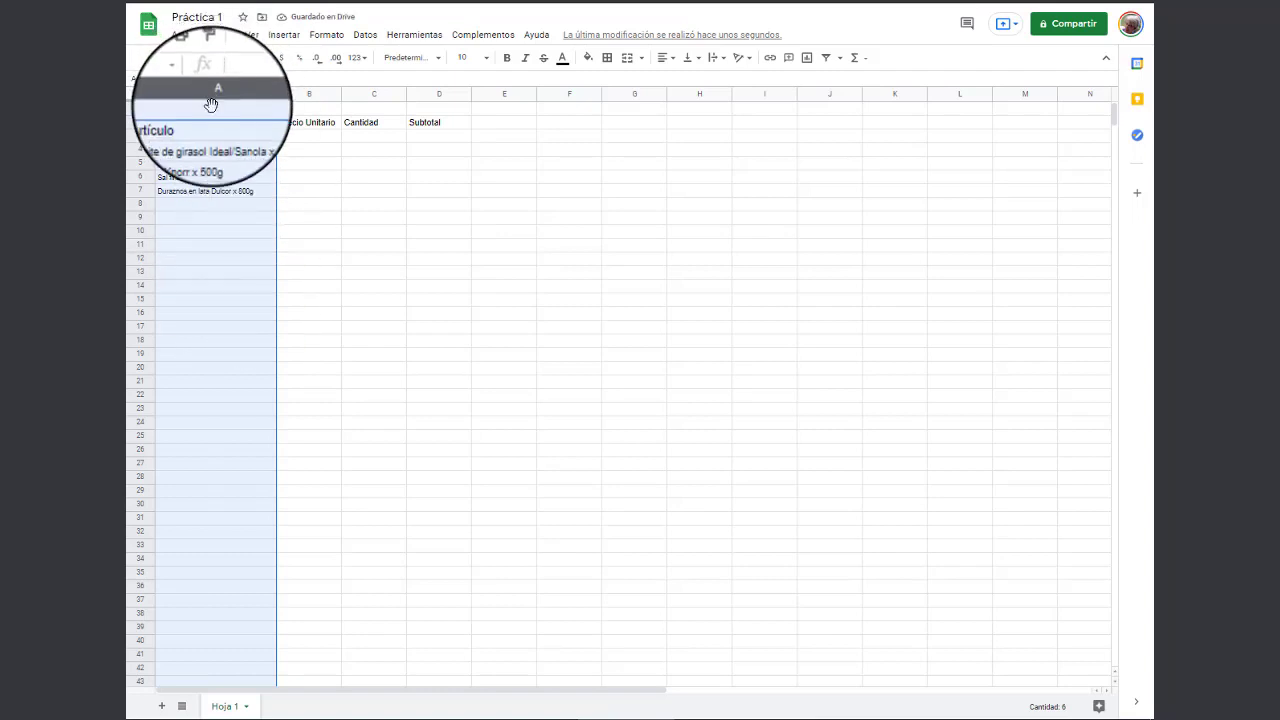
{"action": "left_click", "coordinate": [218, 138]}
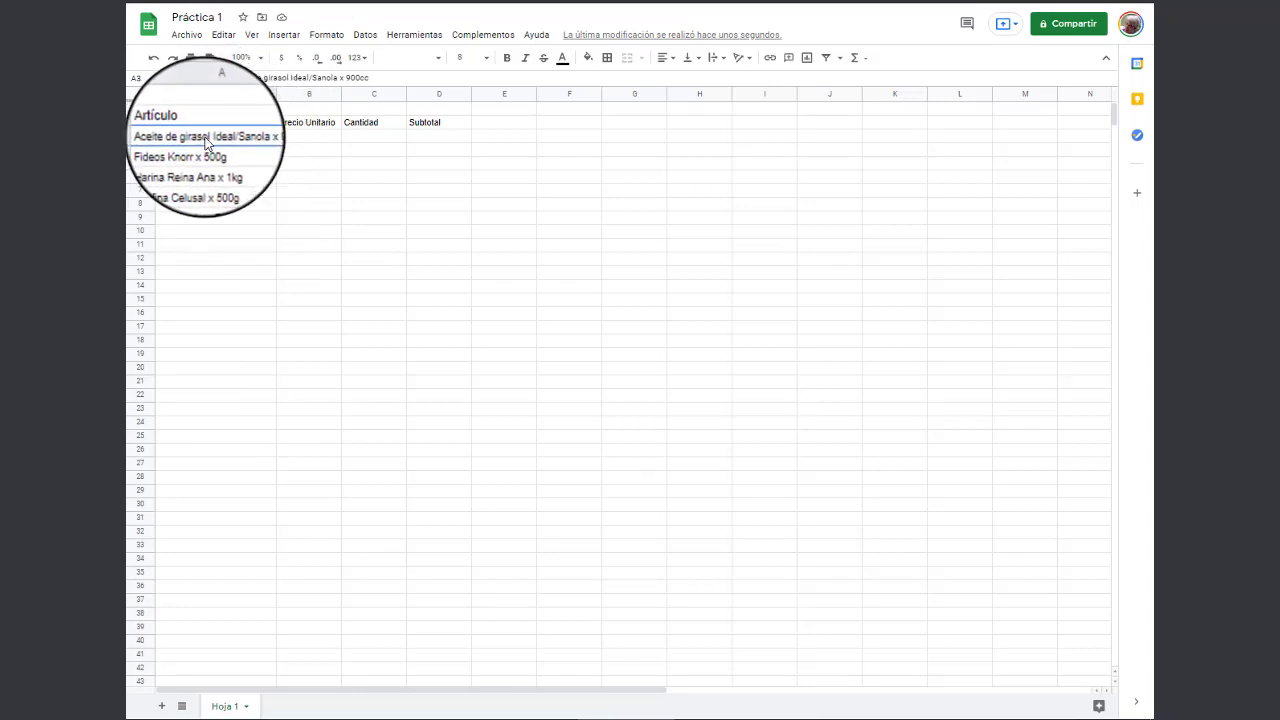
Resize column A by hand to about two thirds of its fitted width, narrower than the longest article names
{"action": "left_click", "coordinate": [268, 94]}
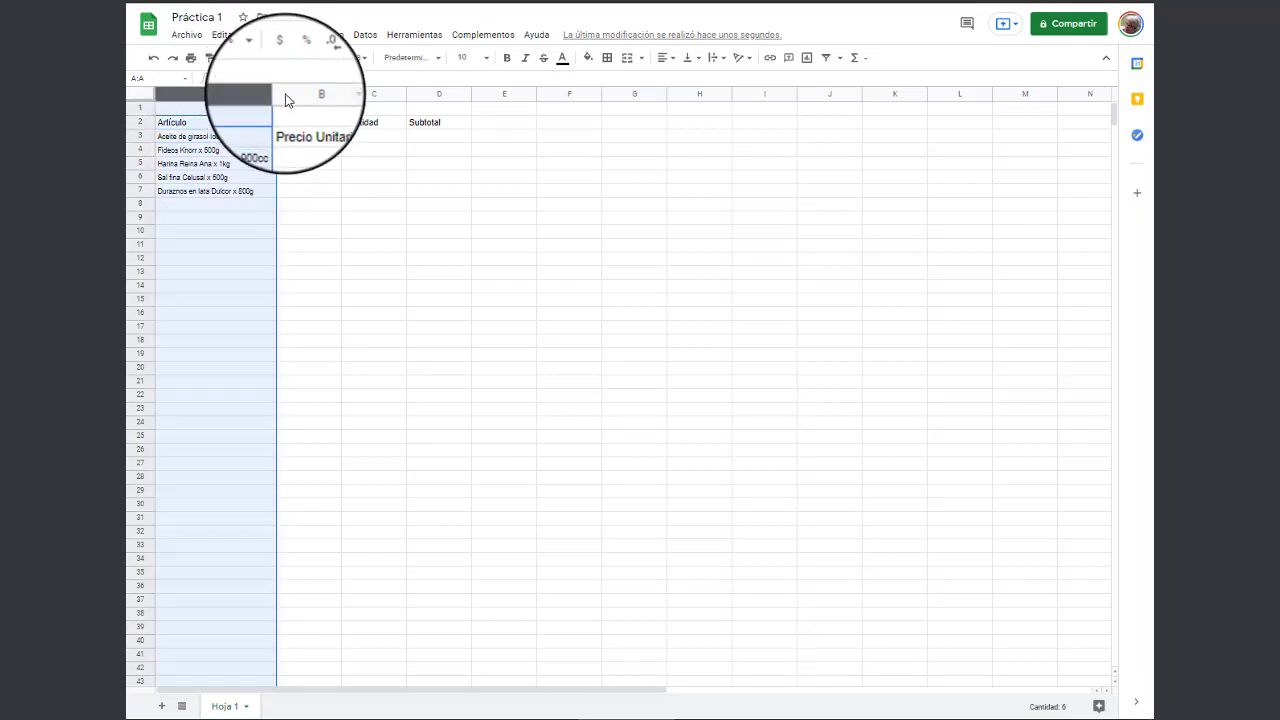
{"action": "left_click_drag", "start_coordinate": [276, 94], "coordinate": [208, 93]}
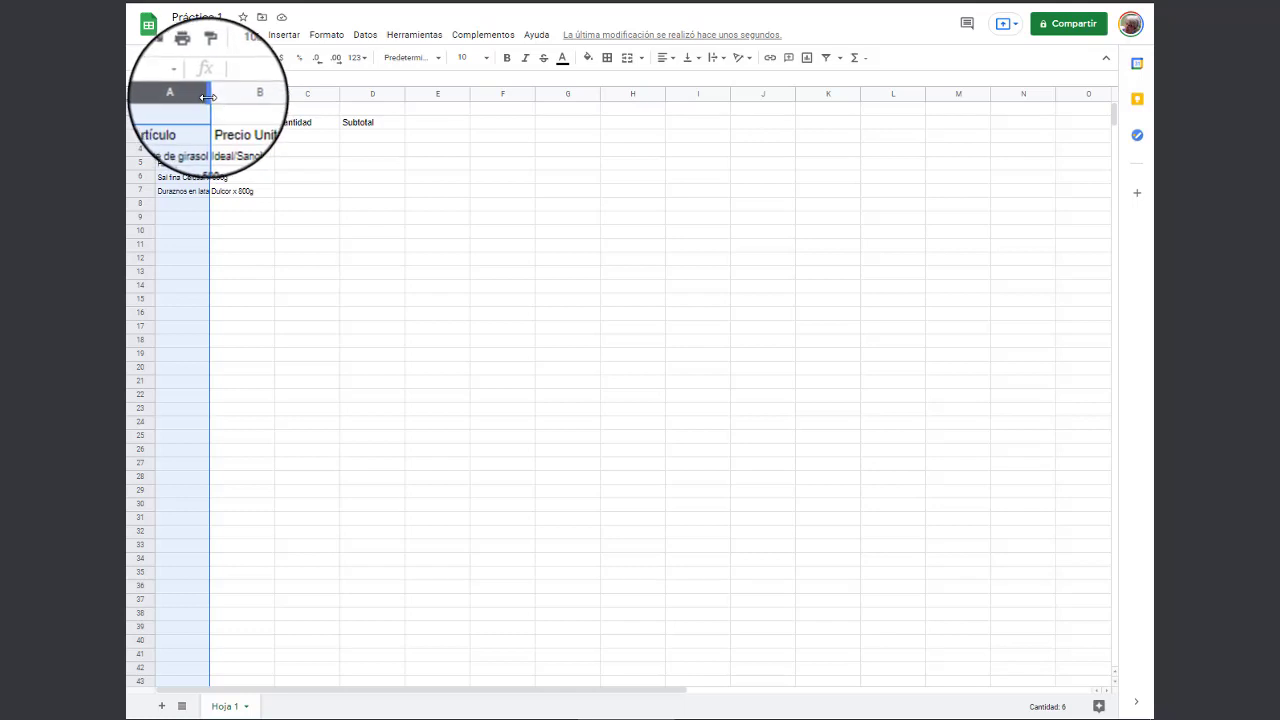
{"action": "left_click_drag", "start_coordinate": [208, 97], "coordinate": [233, 150]}
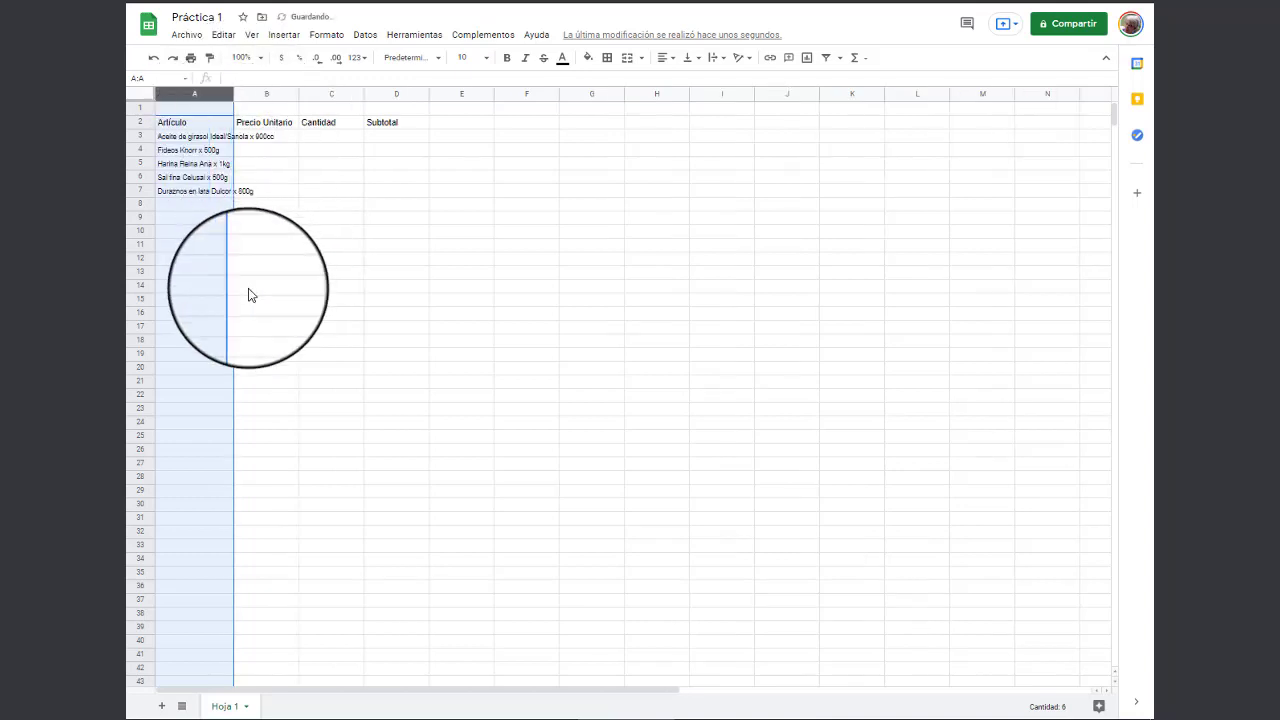
Apply the Ajustar text wrapping to the long article names in cells A3 and A7
{"action": "left_click", "coordinate": [229, 143]}
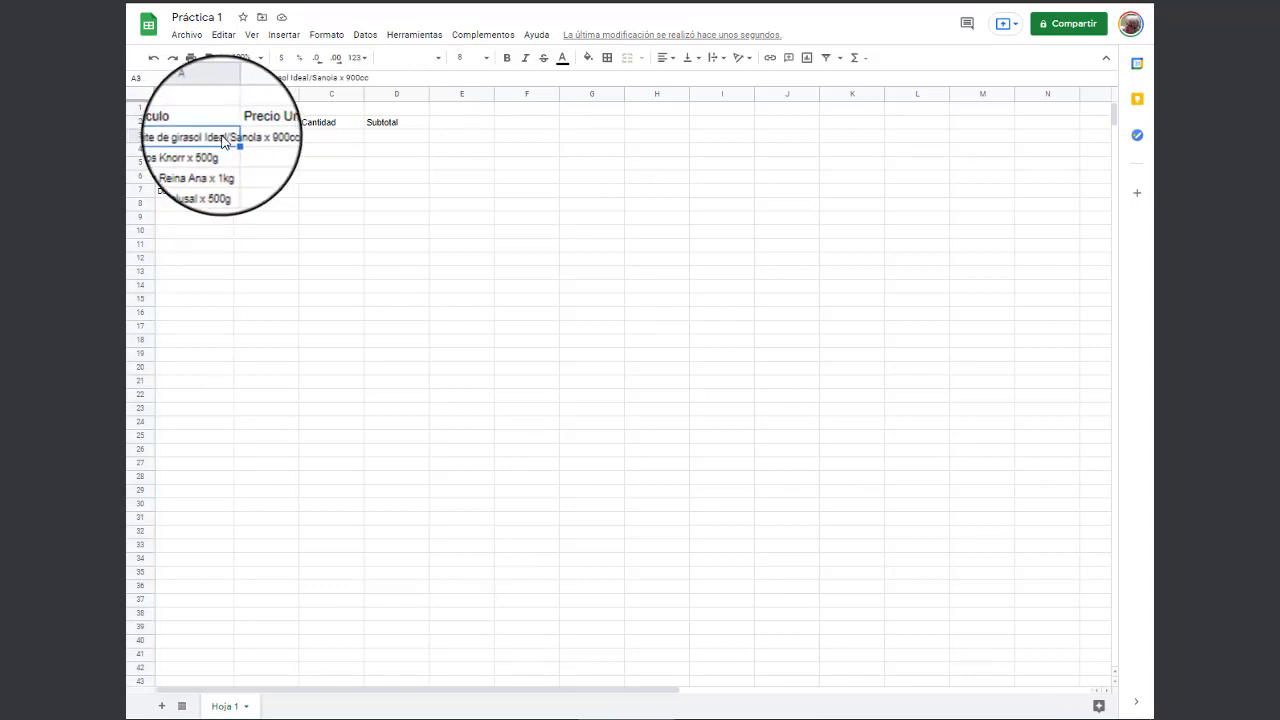
{"action": "left_click", "coordinate": [725, 62]}
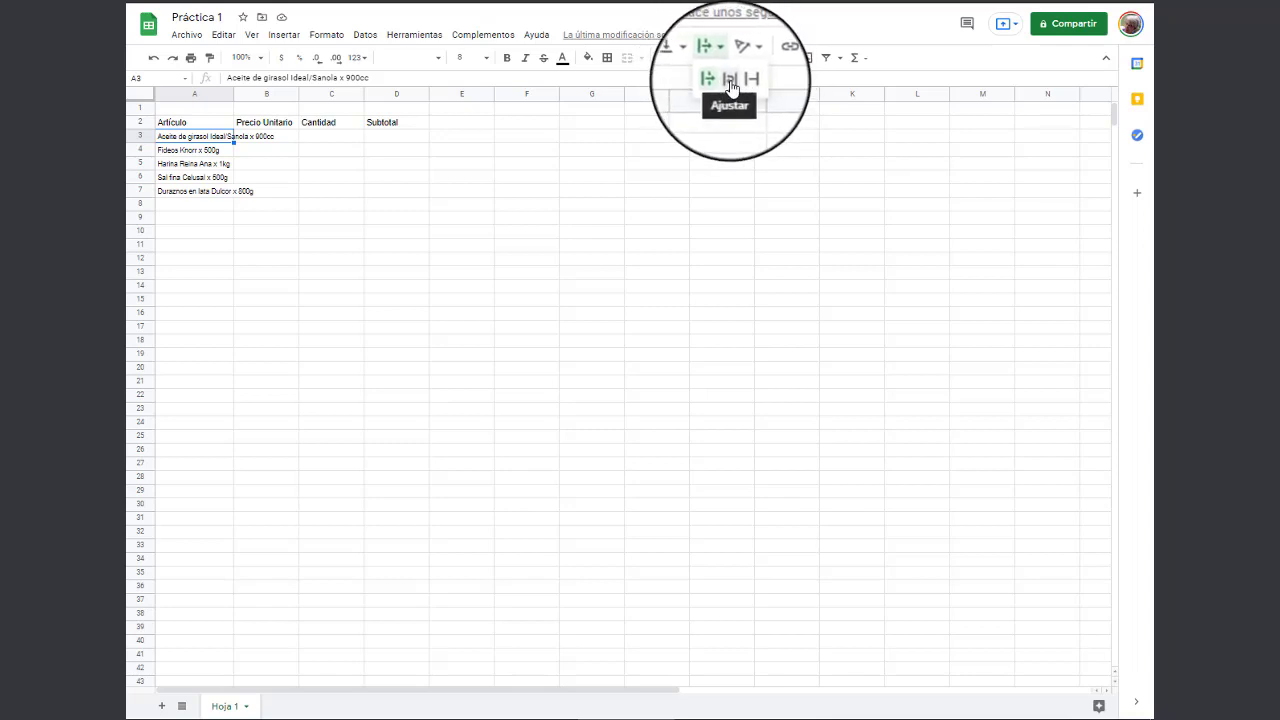
{"action": "left_click", "coordinate": [731, 85]}
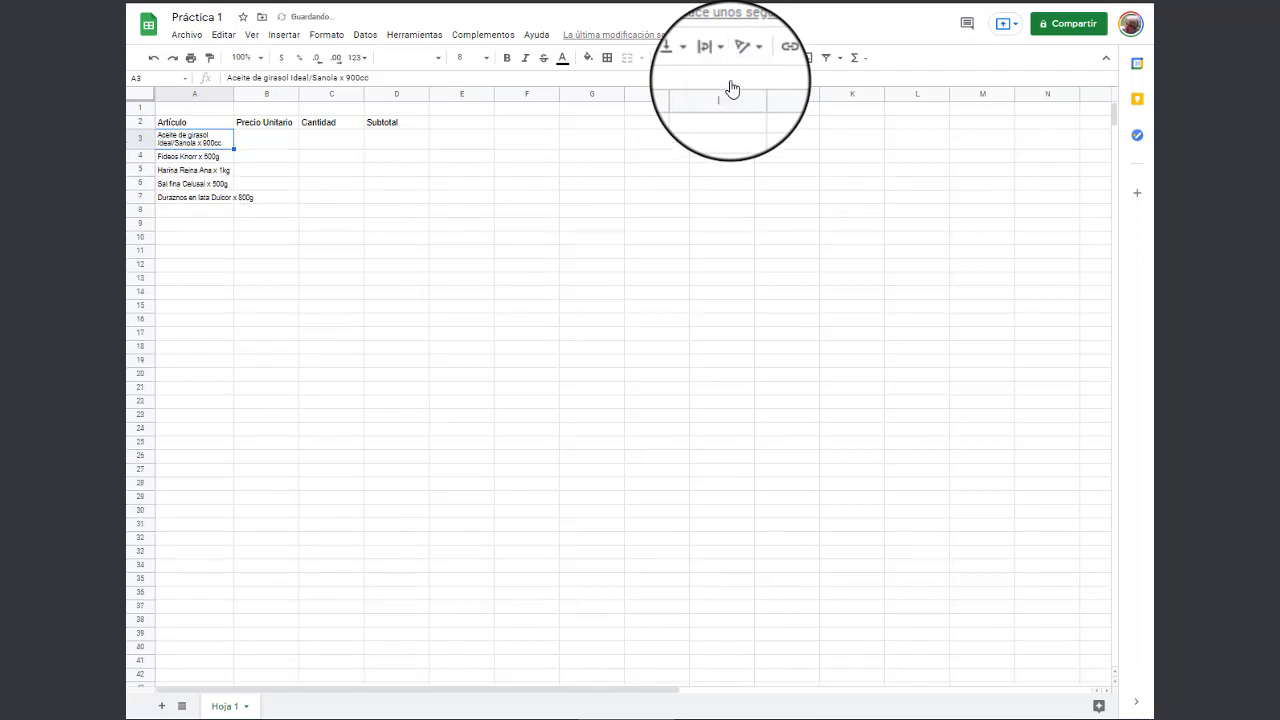
{"action": "left_click", "coordinate": [203, 206]}
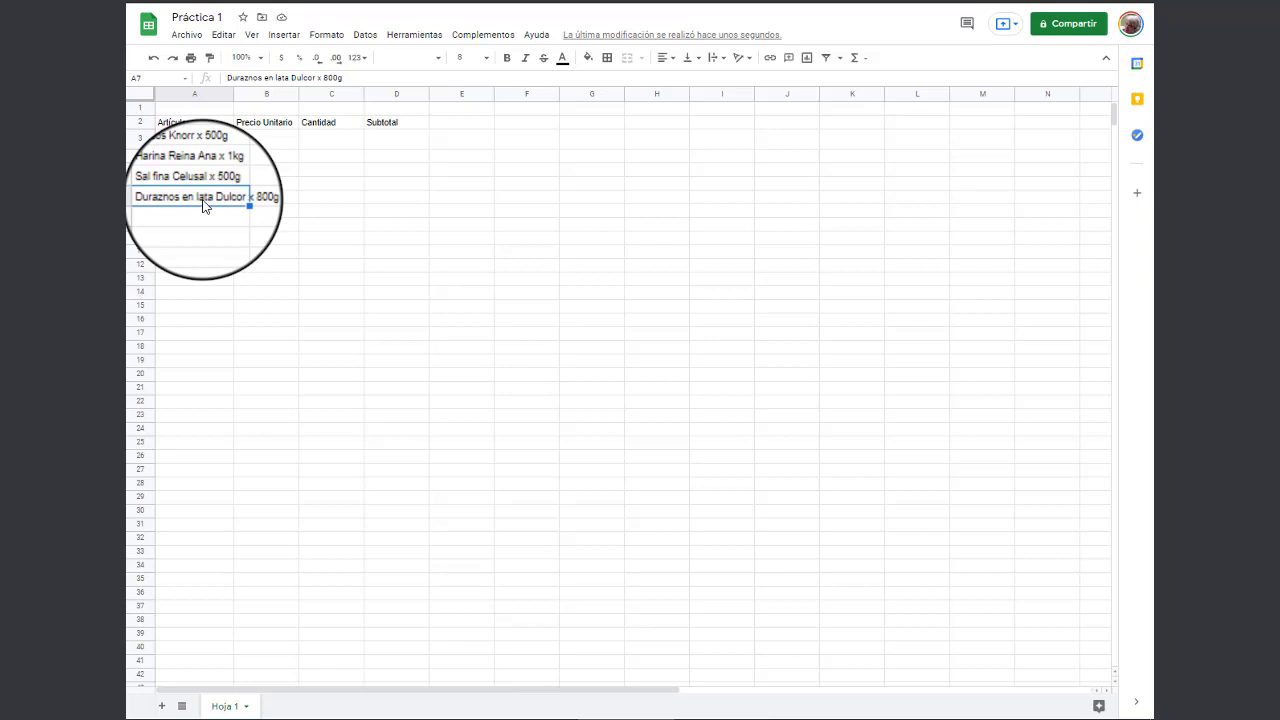
{"action": "left_click", "coordinate": [717, 60]}
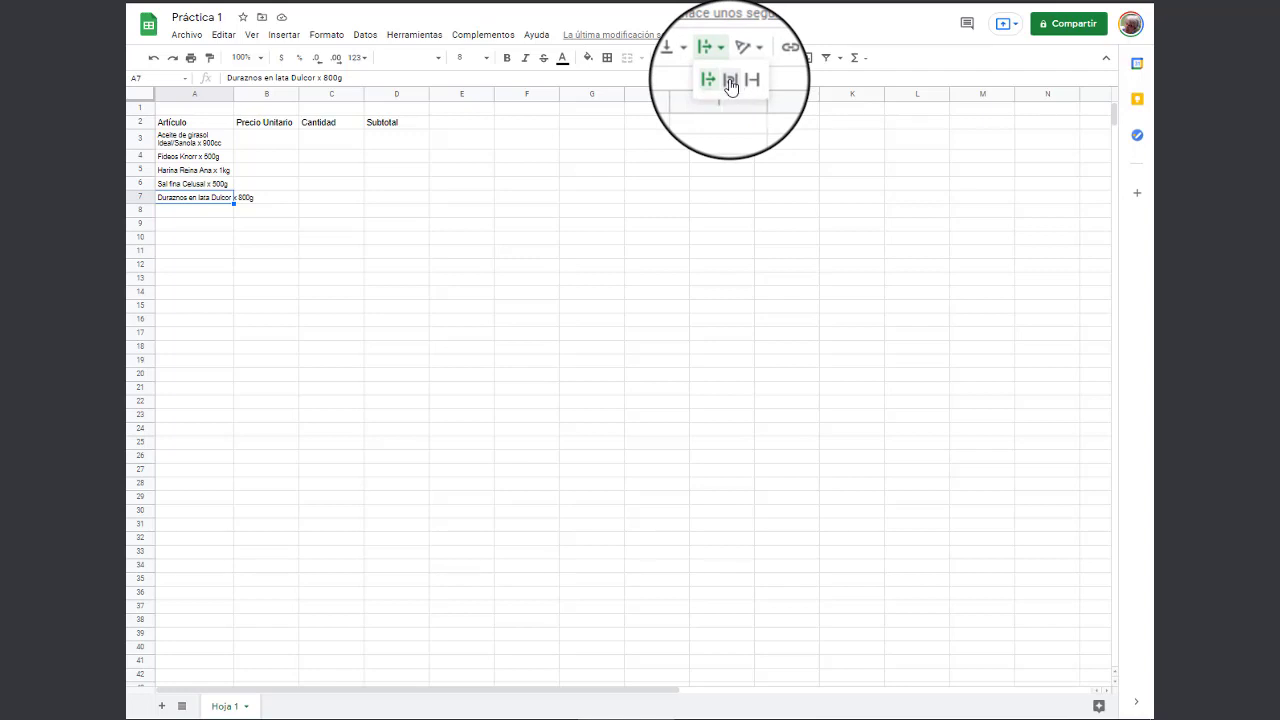
{"action": "left_click", "coordinate": [729, 77]}
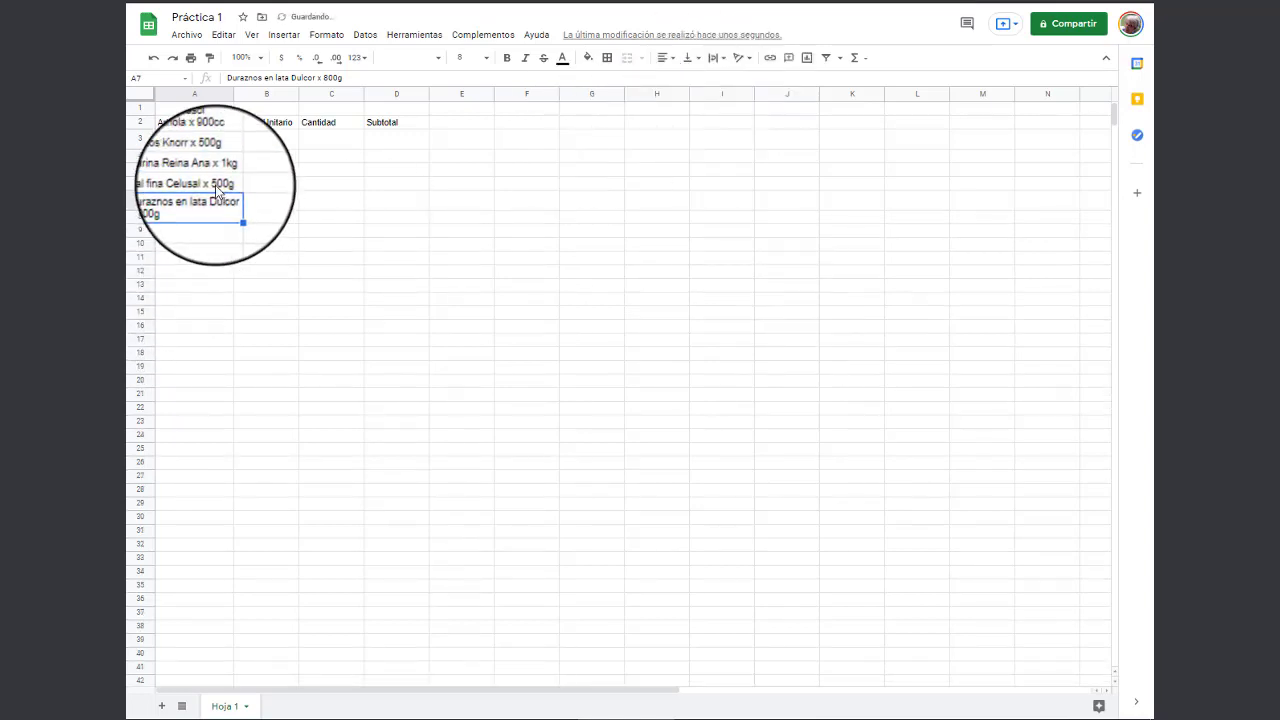
Undo the text wrapping in A7 and A3, and auto-fit column A to its contents
{"action": "left_click", "coordinate": [155, 62]}
{"action": "left_click", "coordinate": [155, 62]}
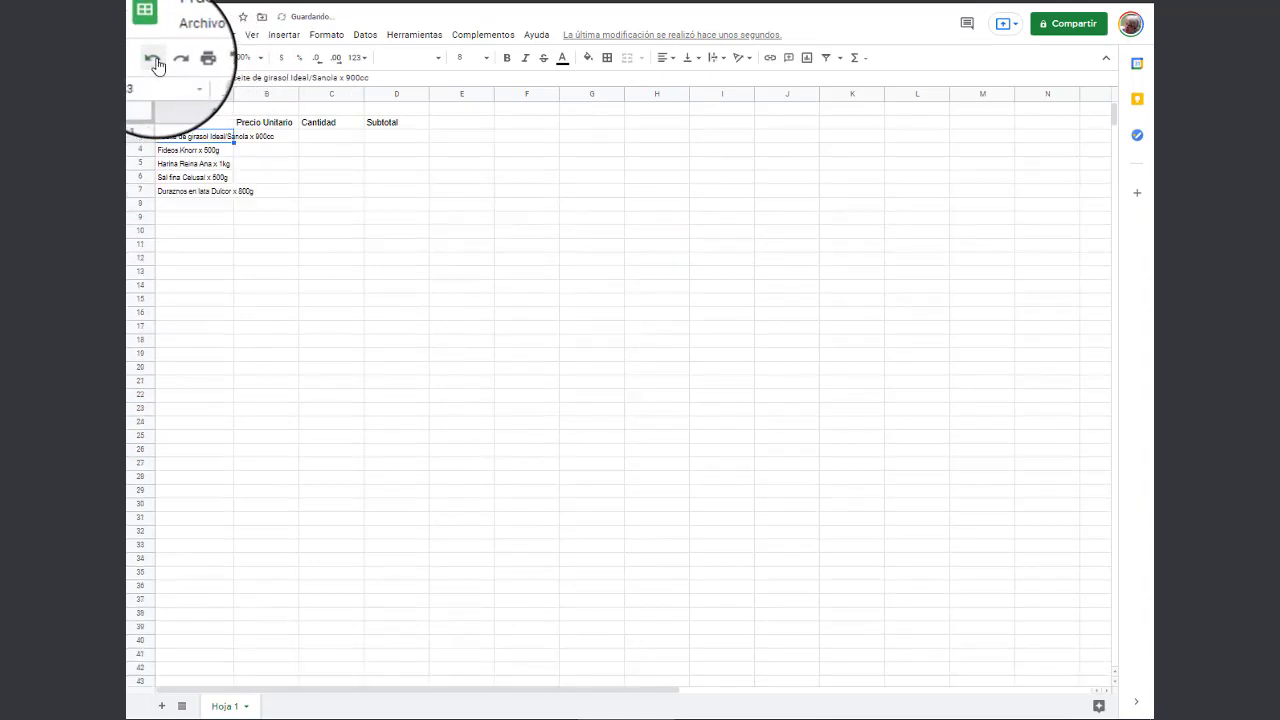
{"action": "double_click", "coordinate": [232, 91]}
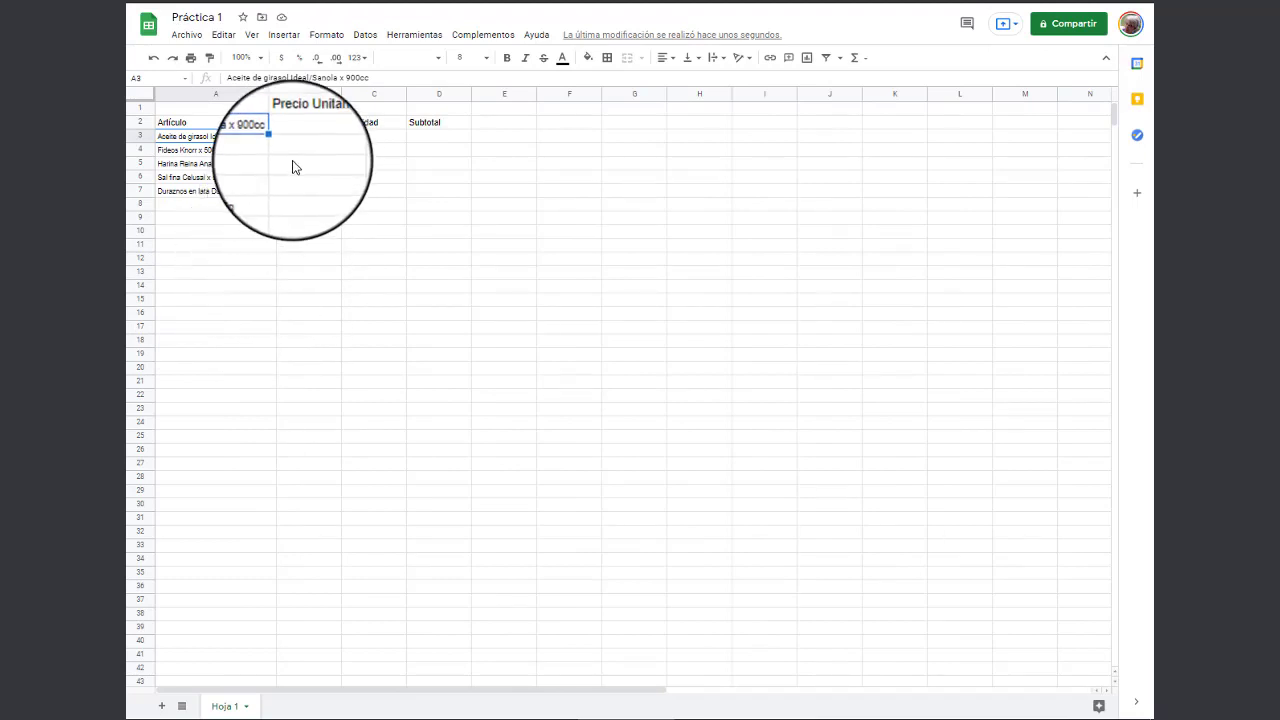
Enter the unit prices 10.99 in B3 and 18.96 in B4, and correct B3 to 10.96
{"action": "left_click", "coordinate": [302, 134]}
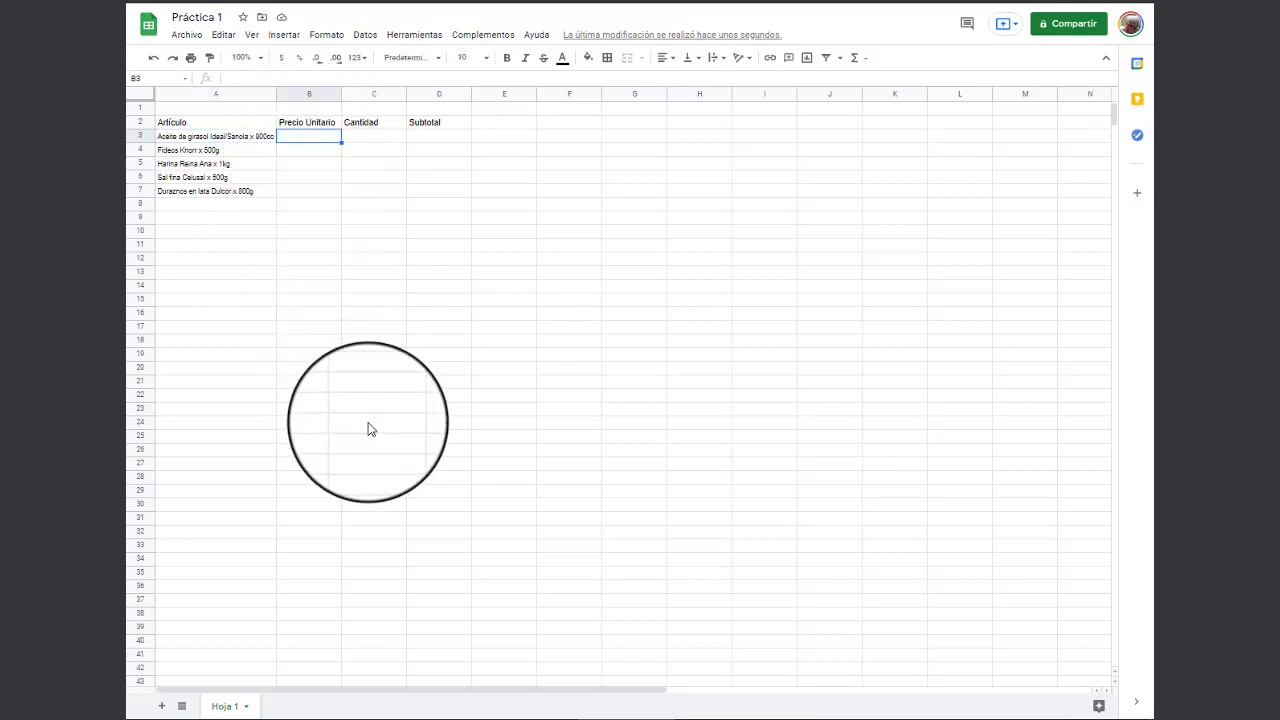
{"action": "left_click", "coordinate": [320, 125]}
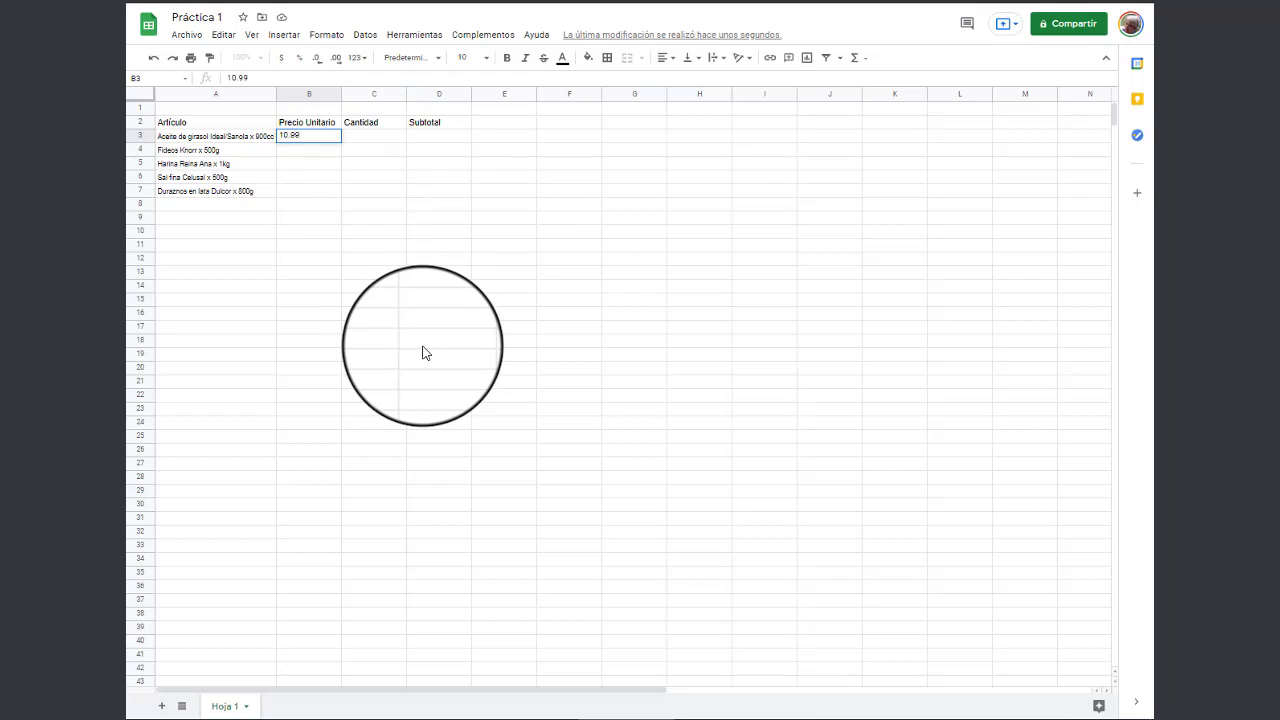
{"action": "key", "text": "Return"}
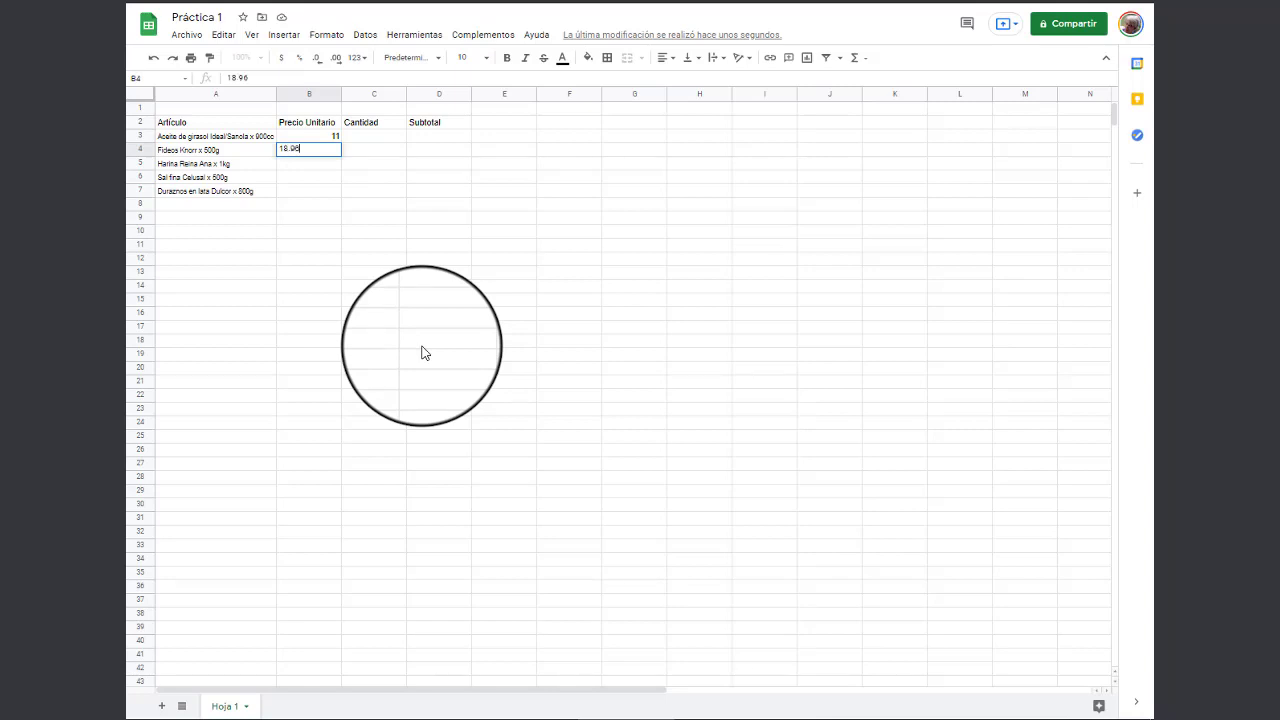
{"action": "key", "text": "Return"}
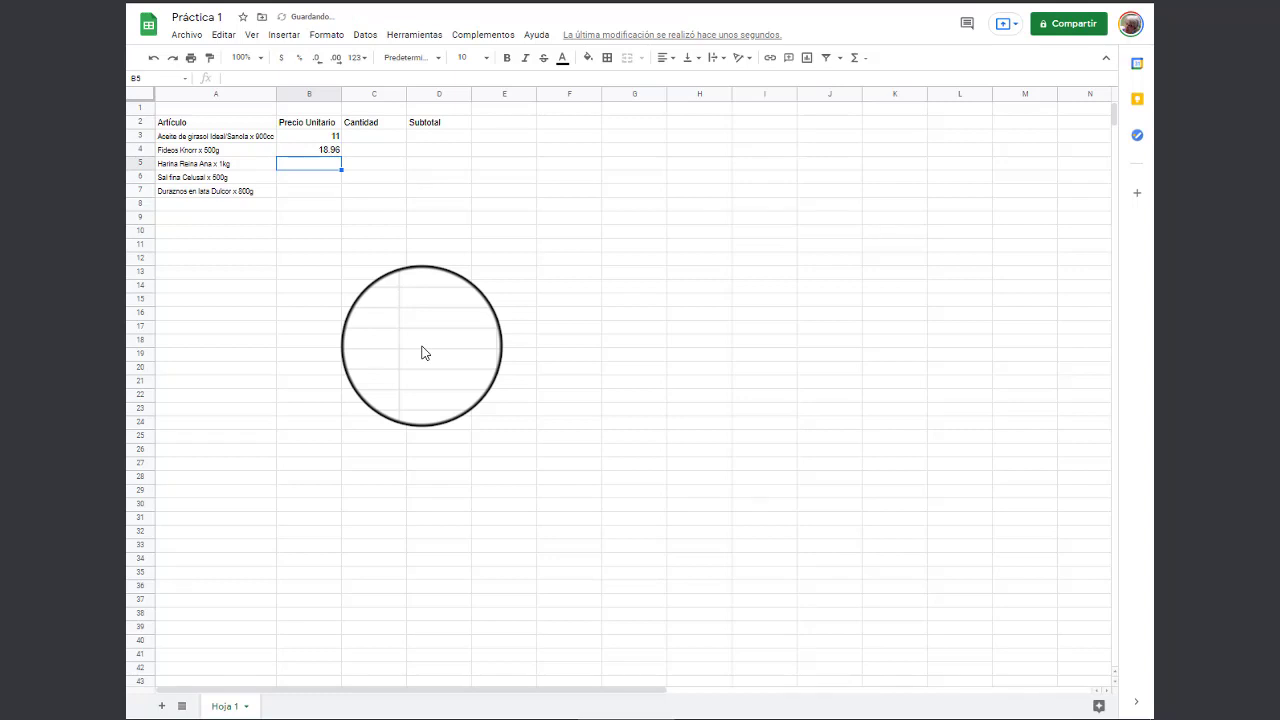
{"action": "left_click", "coordinate": [336, 137]}
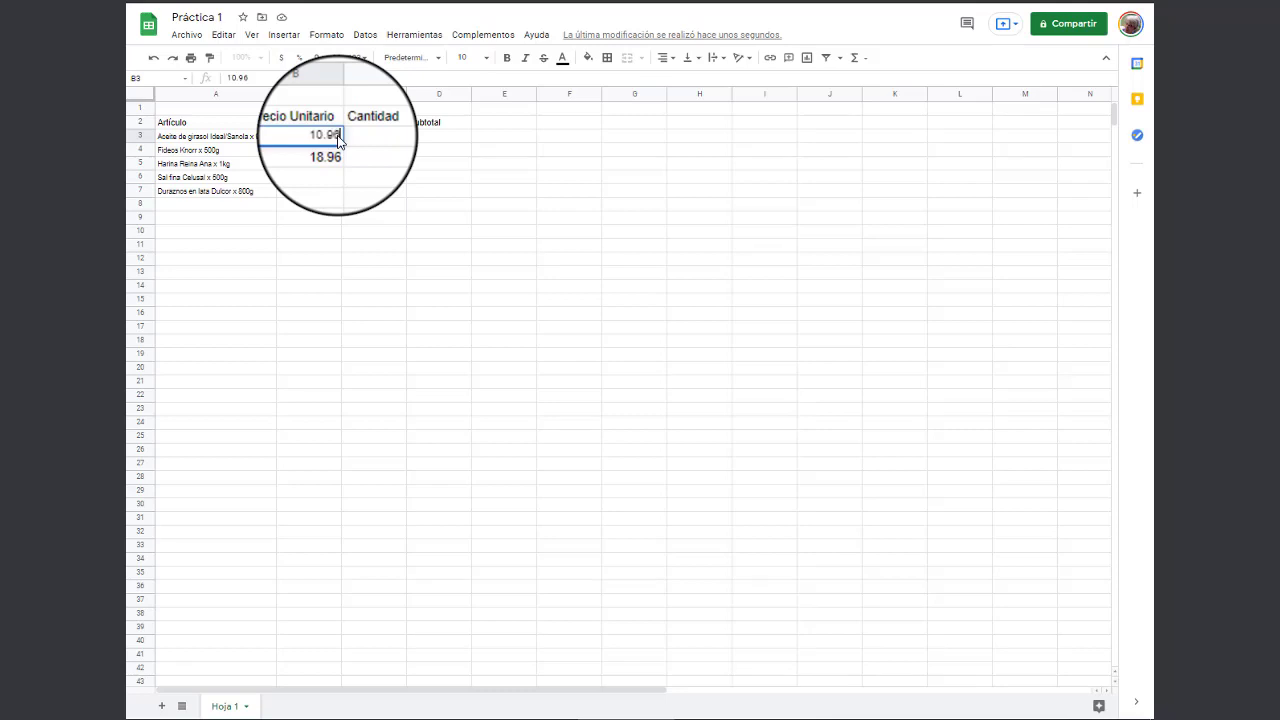
{"action": "key", "text": "Return"}
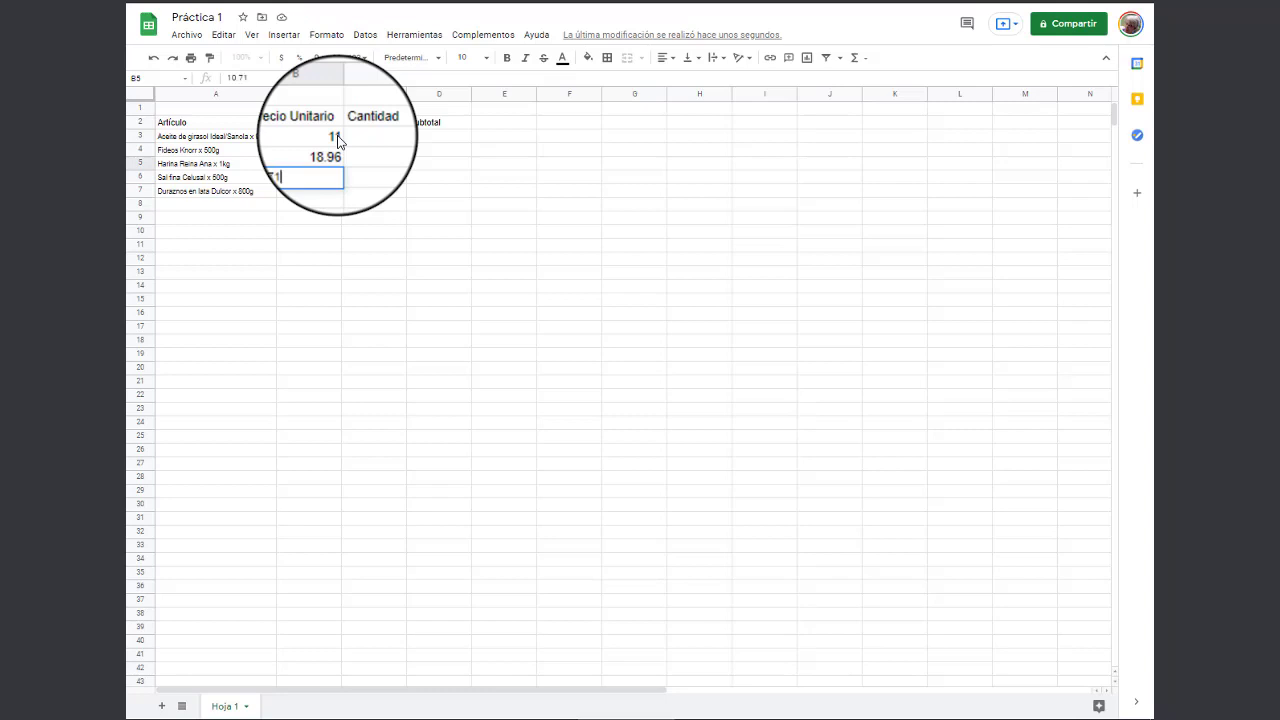
Enter the unit prices 10.71 in B5, 10.88 in B6 and 5.954 in B7
{"action": "type", "text": "10.71"}
{"action": "key", "text": "Return"}
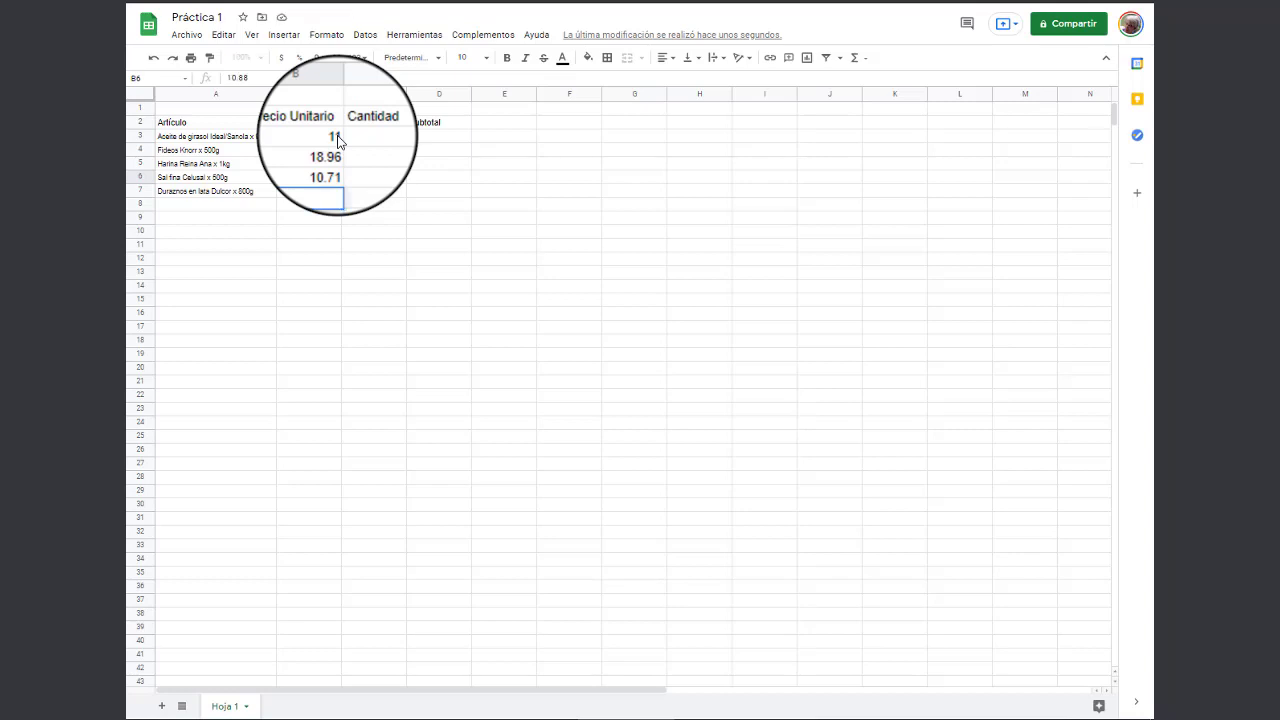
{"action": "type", "text": "10.88"}
{"action": "key", "text": "Return"}
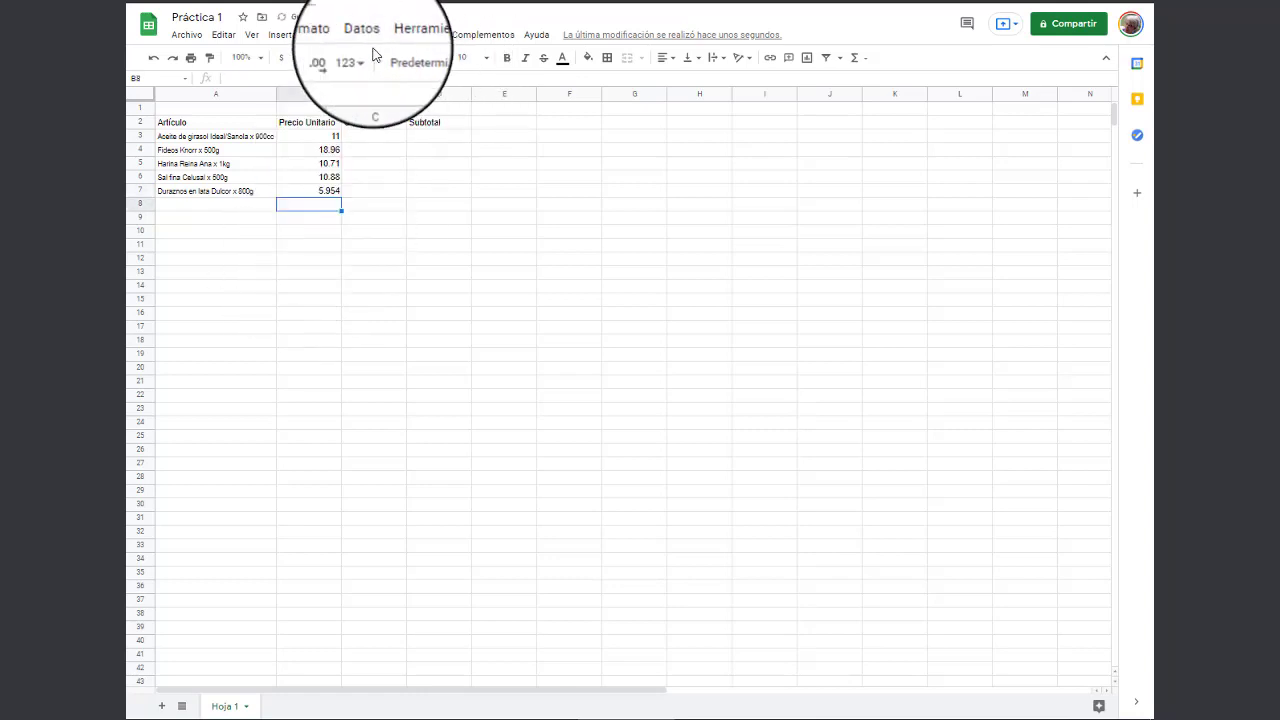
Adjust the number display of the unit prices in B3 and B7 to two decimal places
{"action": "left_click", "coordinate": [333, 138]}
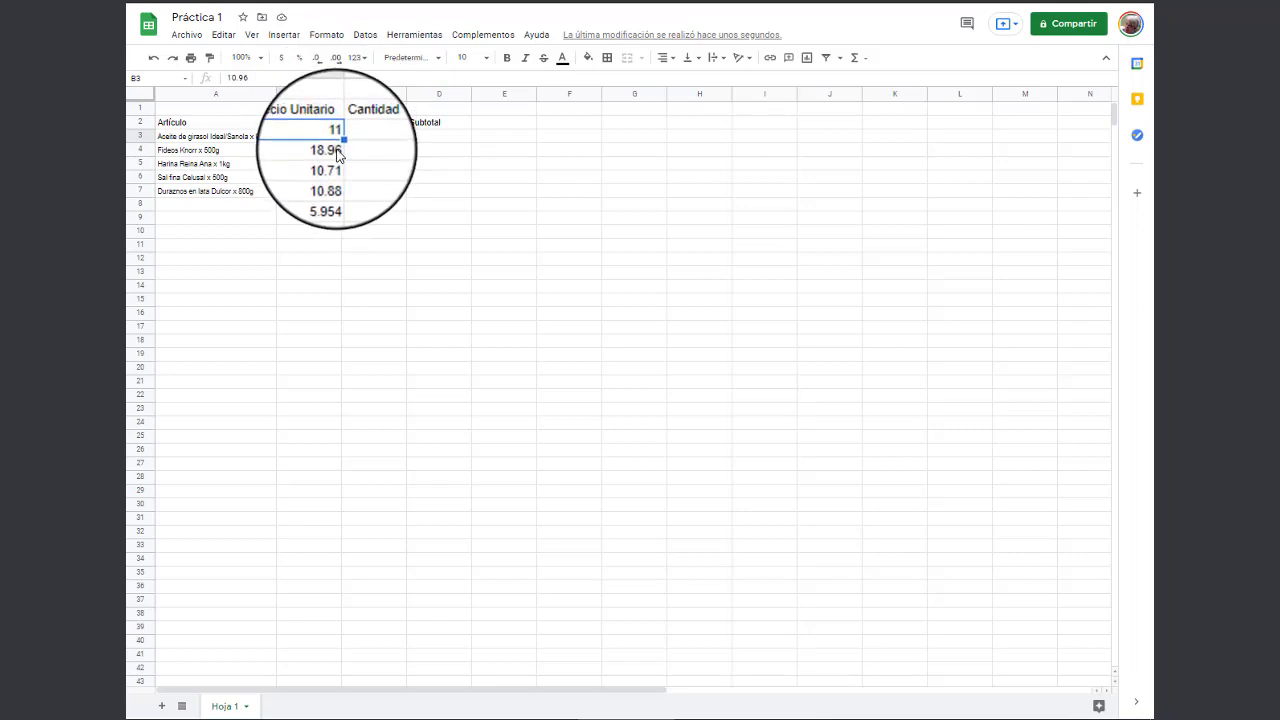
{"action": "left_click", "coordinate": [340, 62]}
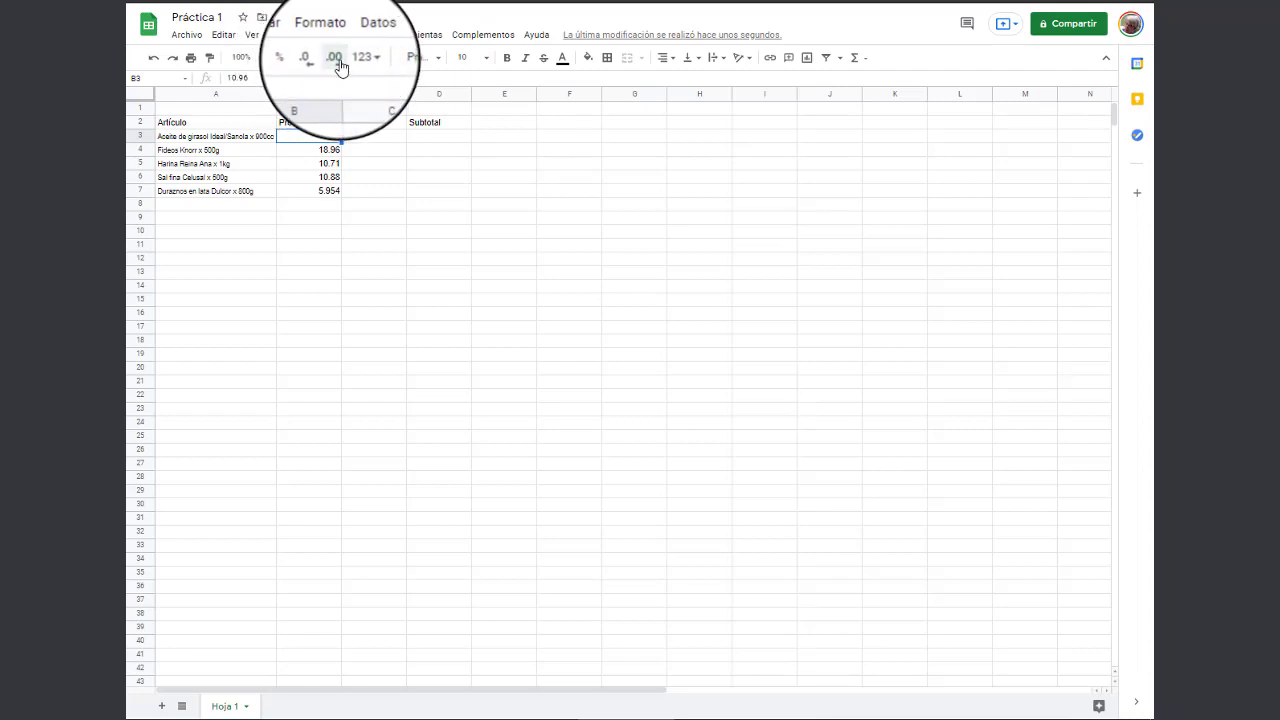
{"action": "left_click", "coordinate": [333, 191]}
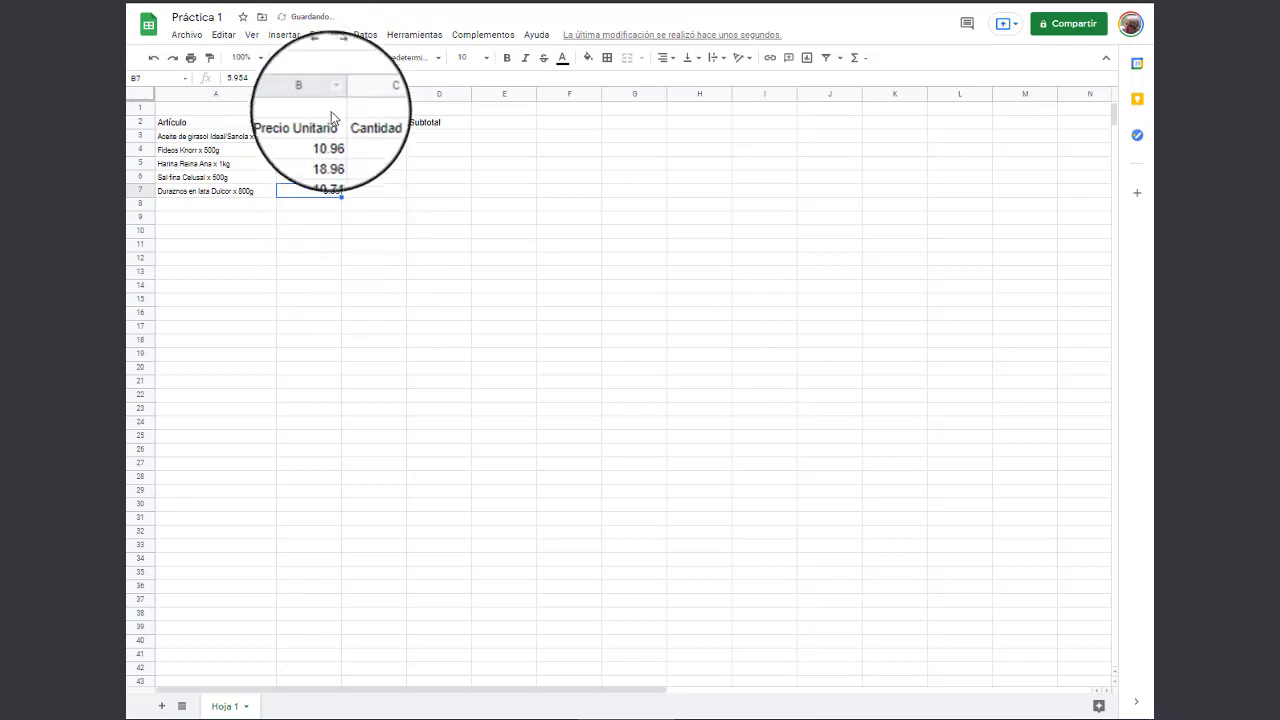
{"action": "left_click", "coordinate": [376, 227]}
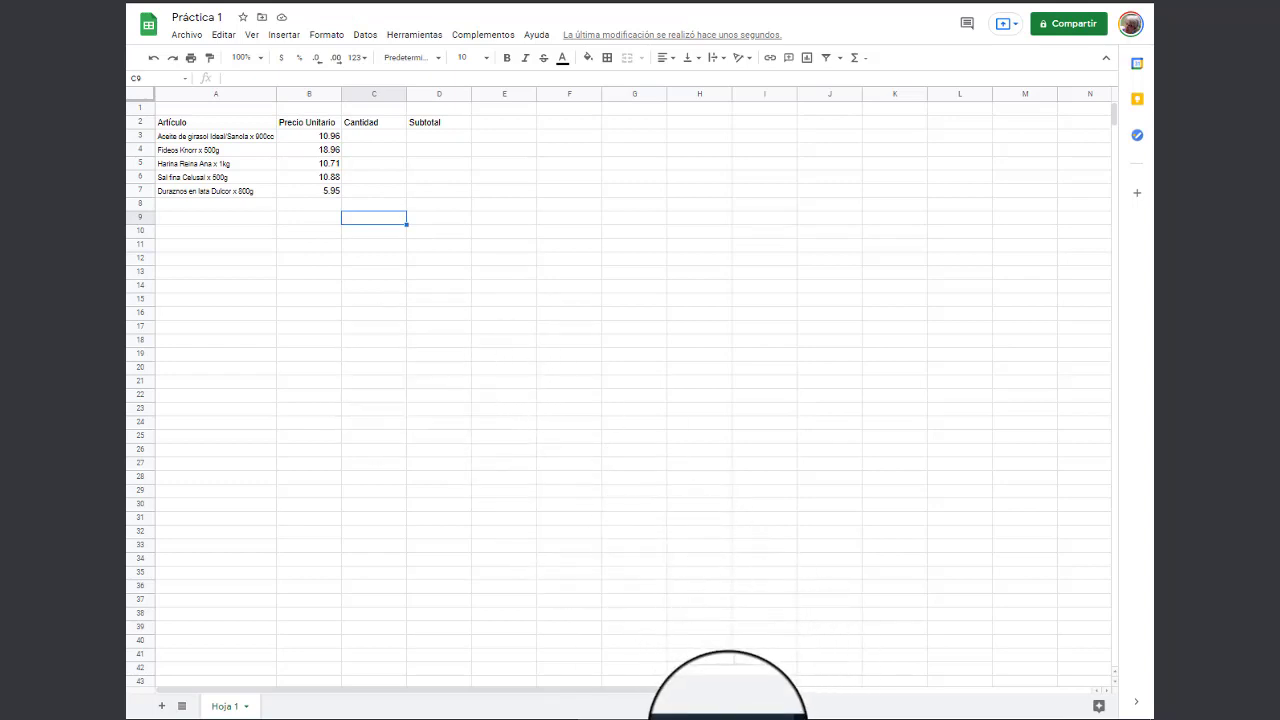
{"action": "left_click", "coordinate": [381, 137]}
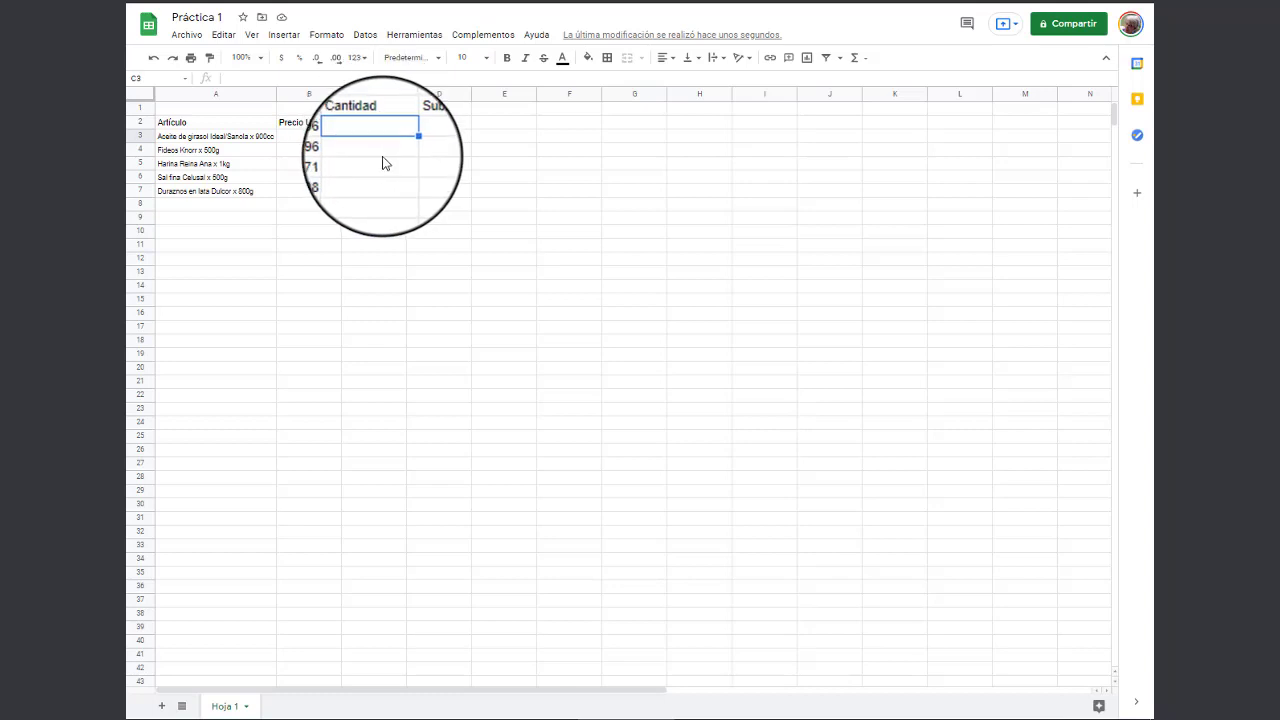
{"action": "left_click", "coordinate": [382, 151]}
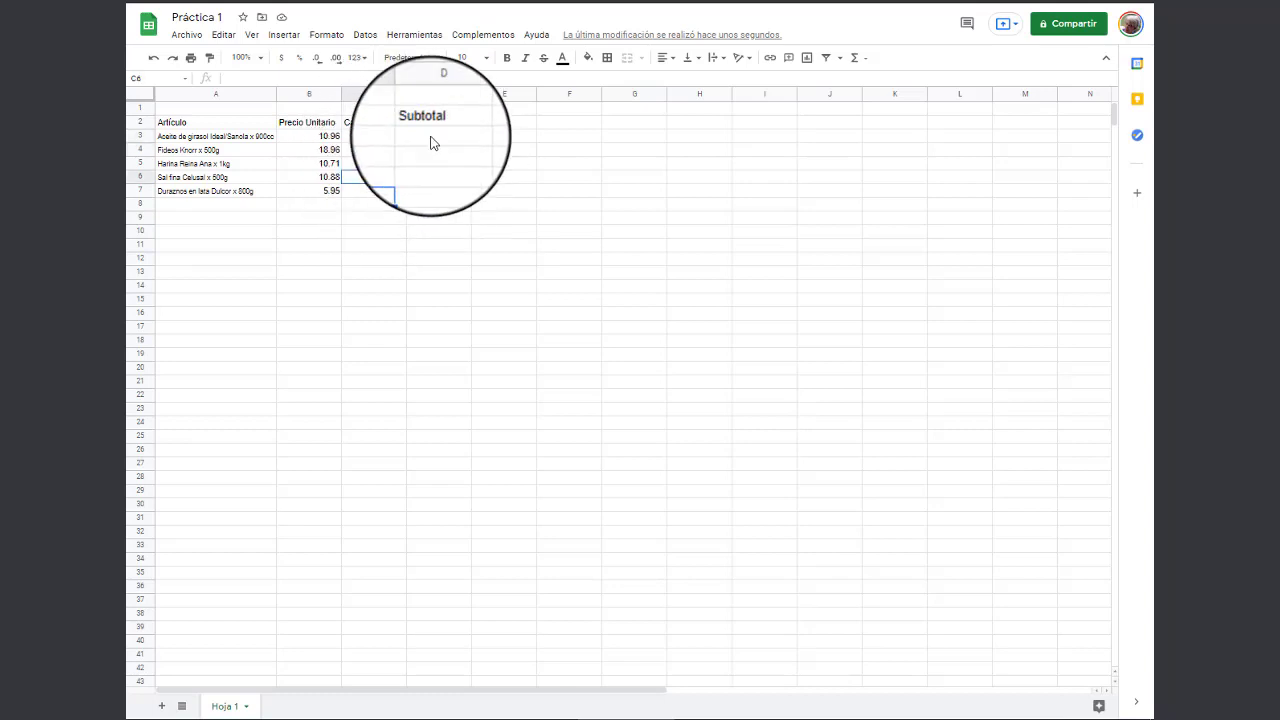
{"action": "left_click", "coordinate": [433, 141]}
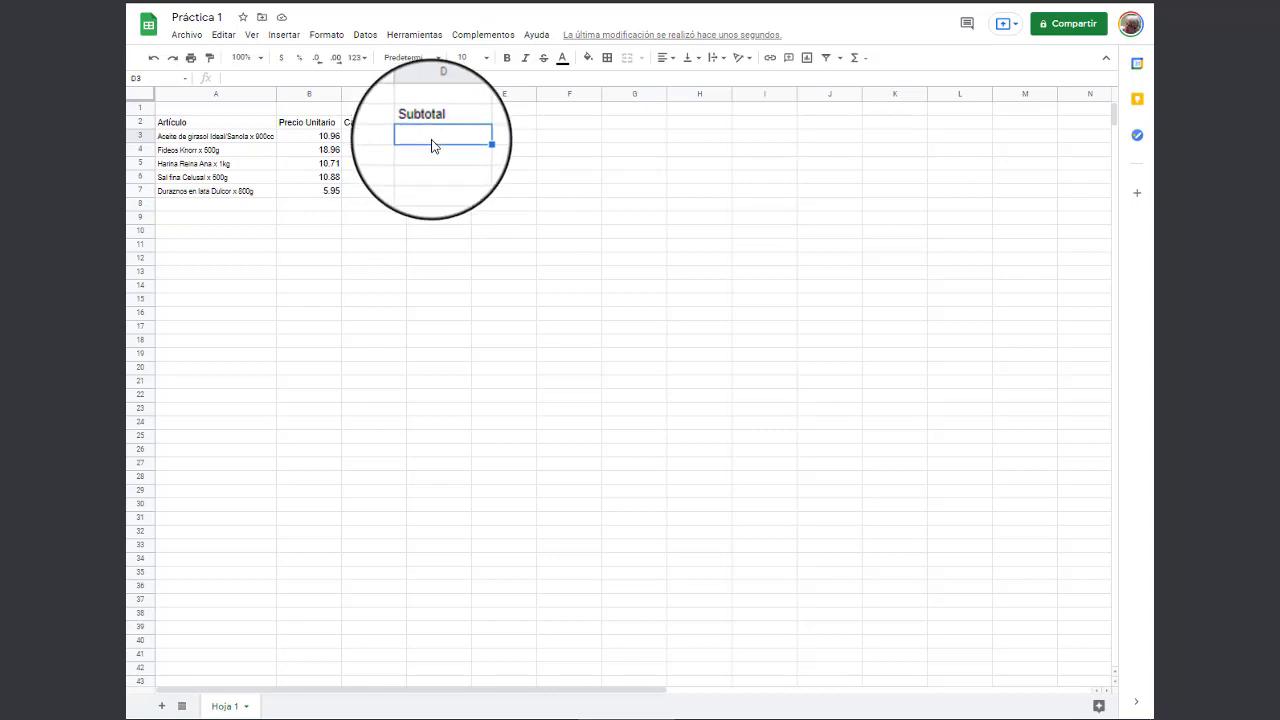
{"action": "left_click", "coordinate": [376, 133]}
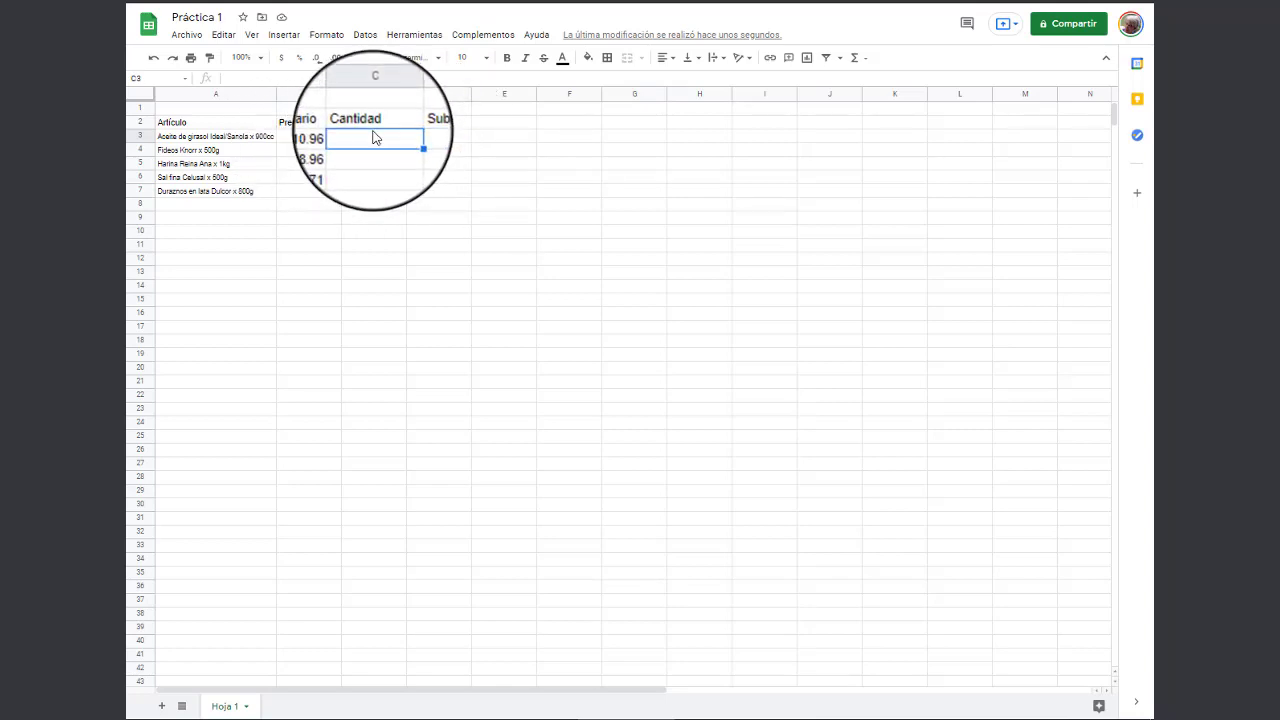
{"action": "left_click", "coordinate": [458, 139]}
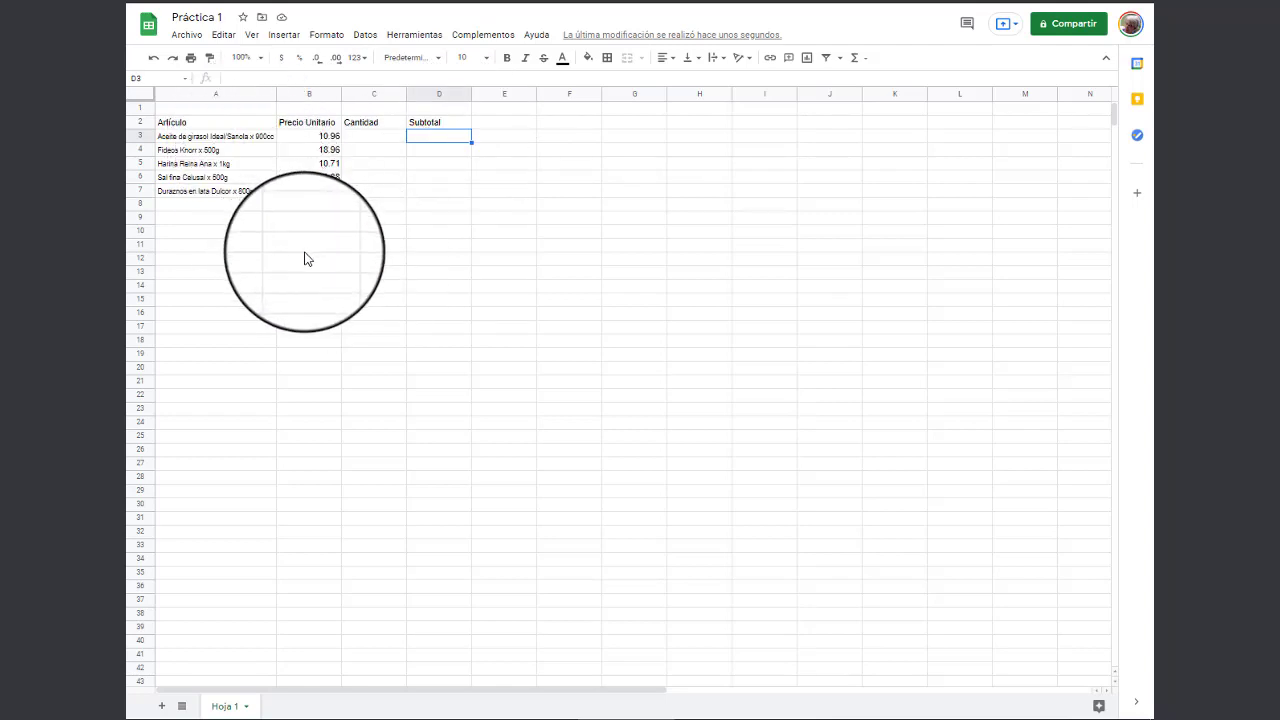
Enter the quantity 2 for the first article in C3 and select its subtotal cell D3
{"action": "left_click", "coordinate": [358, 138]}
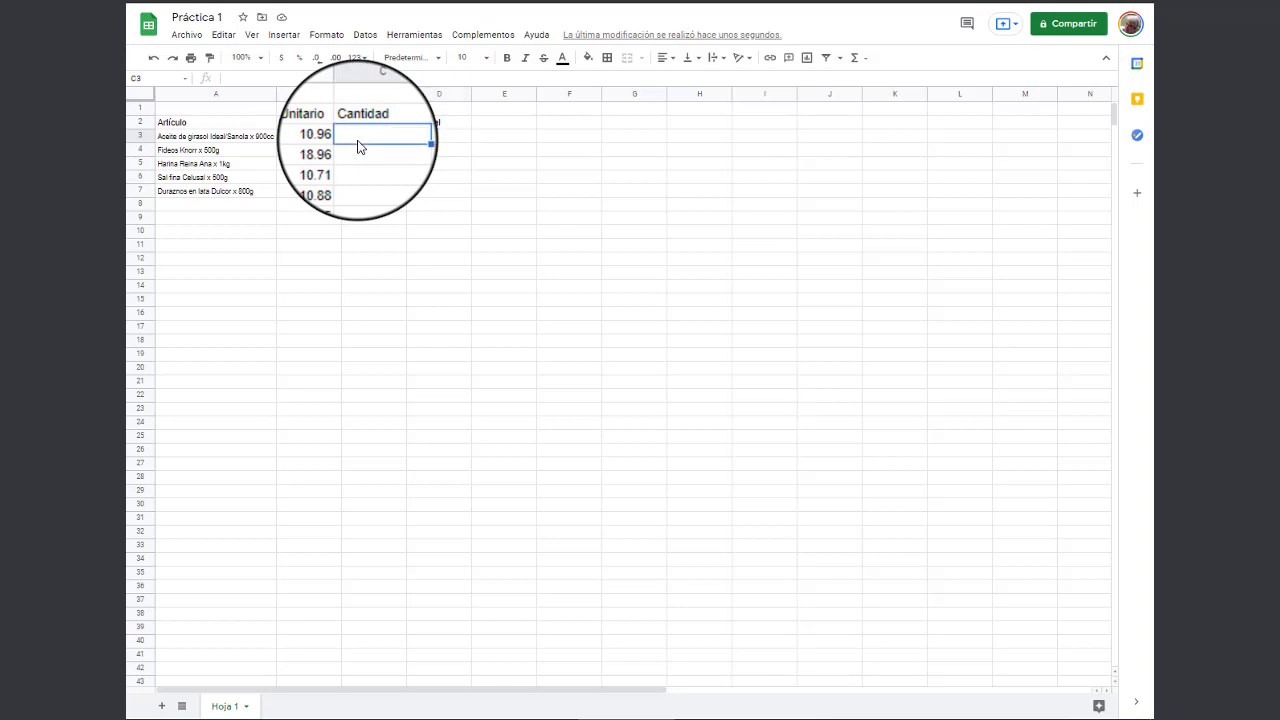
{"action": "type", "text": "2"}
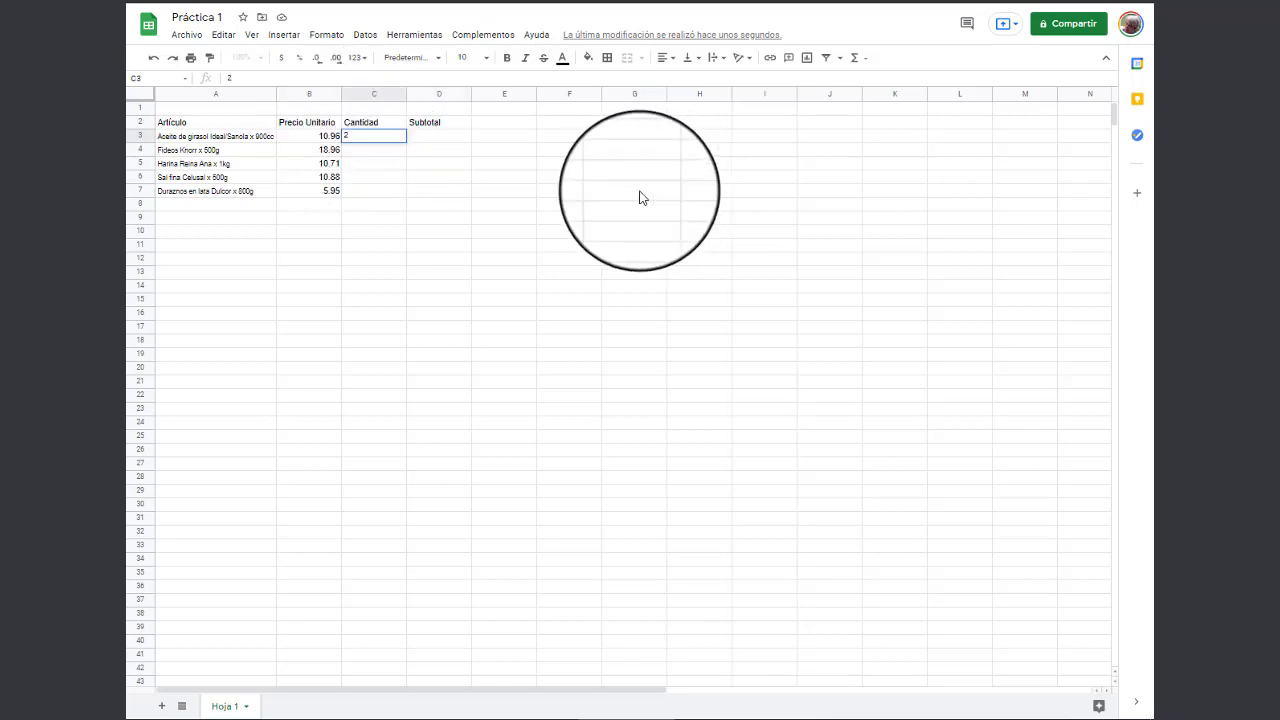
{"action": "left_click", "coordinate": [448, 140]}
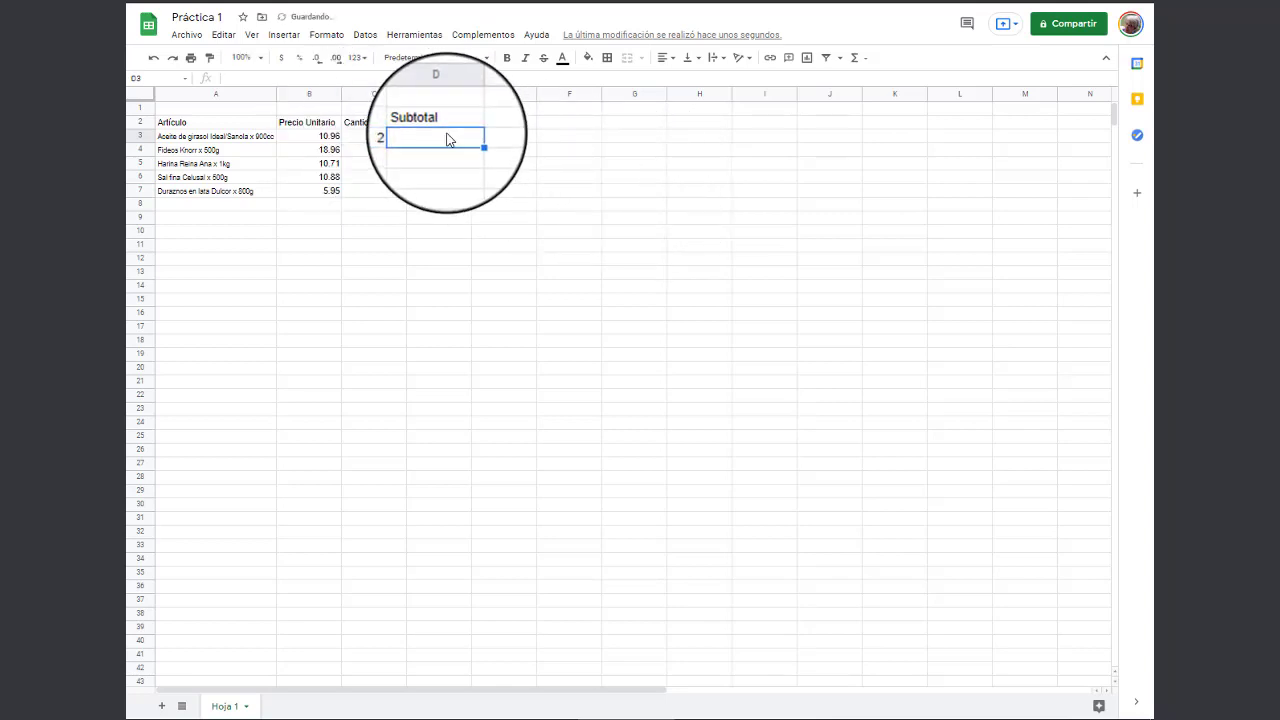
Examine the first article's unit price in B3, its quantity in C3, its subtotal cell D3 and the second price in B4
{"action": "left_click", "coordinate": [325, 136]}
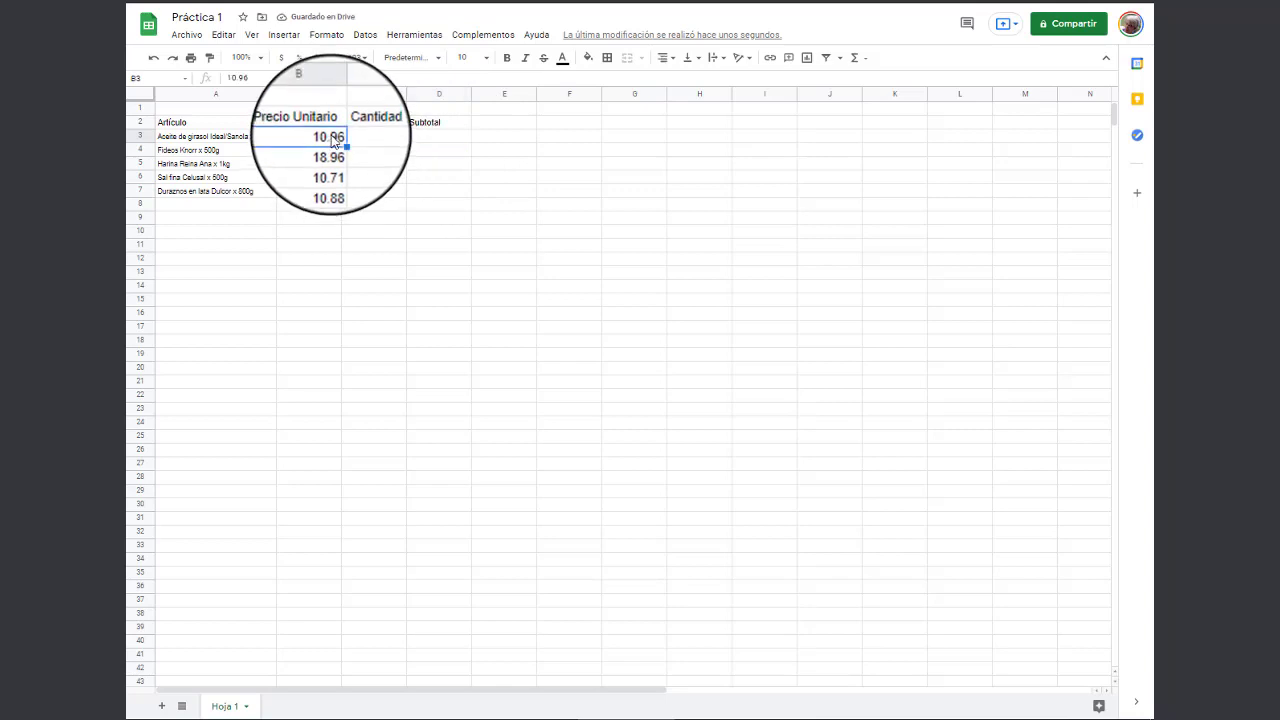
{"action": "left_click", "coordinate": [391, 137]}
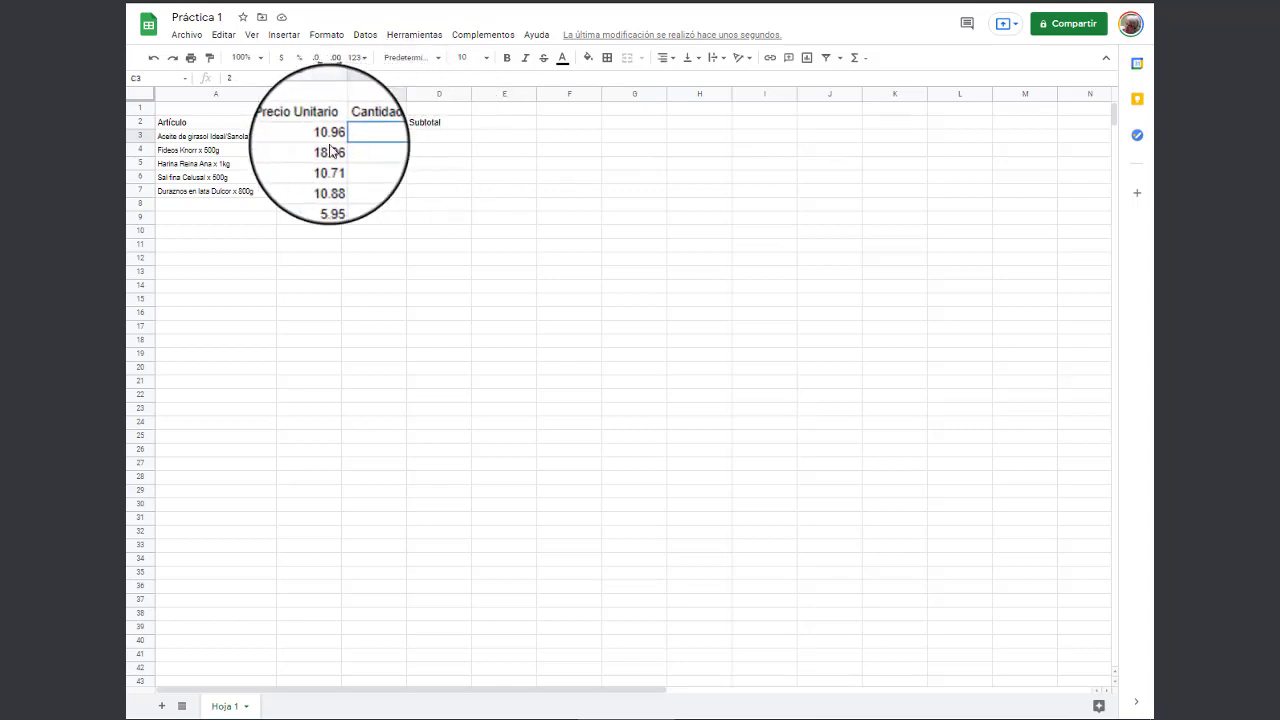
{"action": "left_click", "coordinate": [445, 136]}
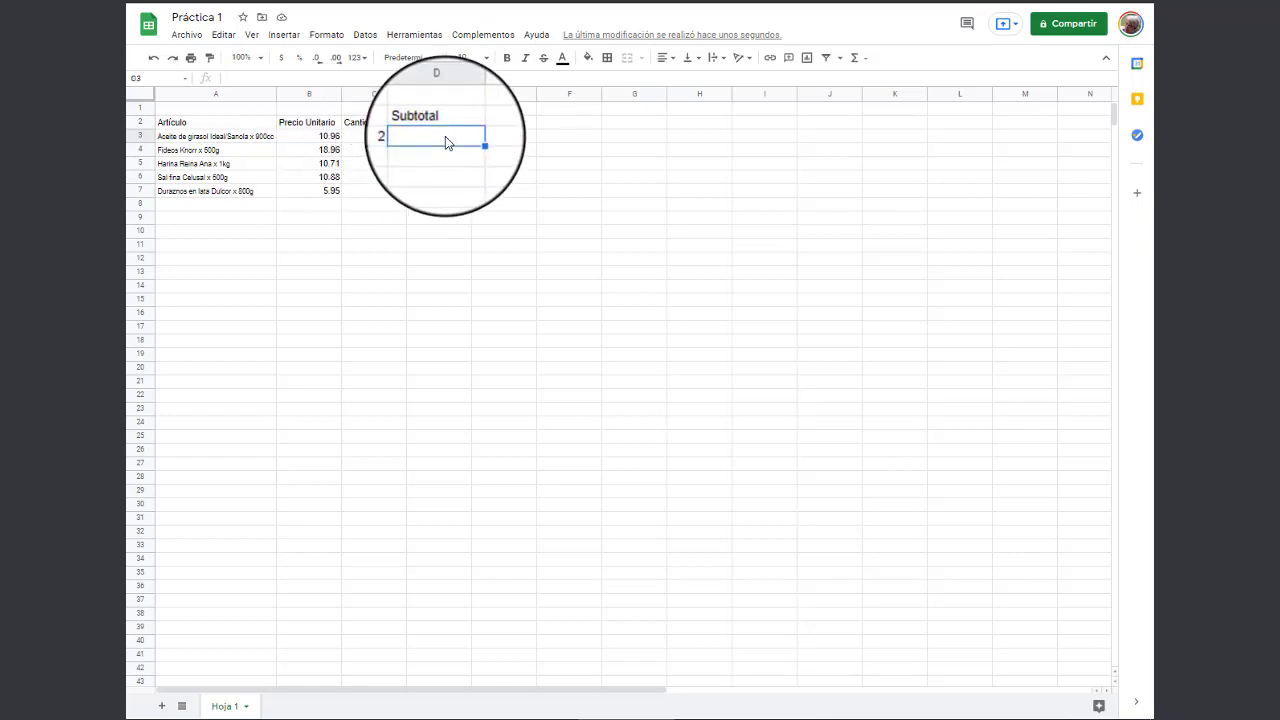
{"action": "left_click", "coordinate": [329, 139]}
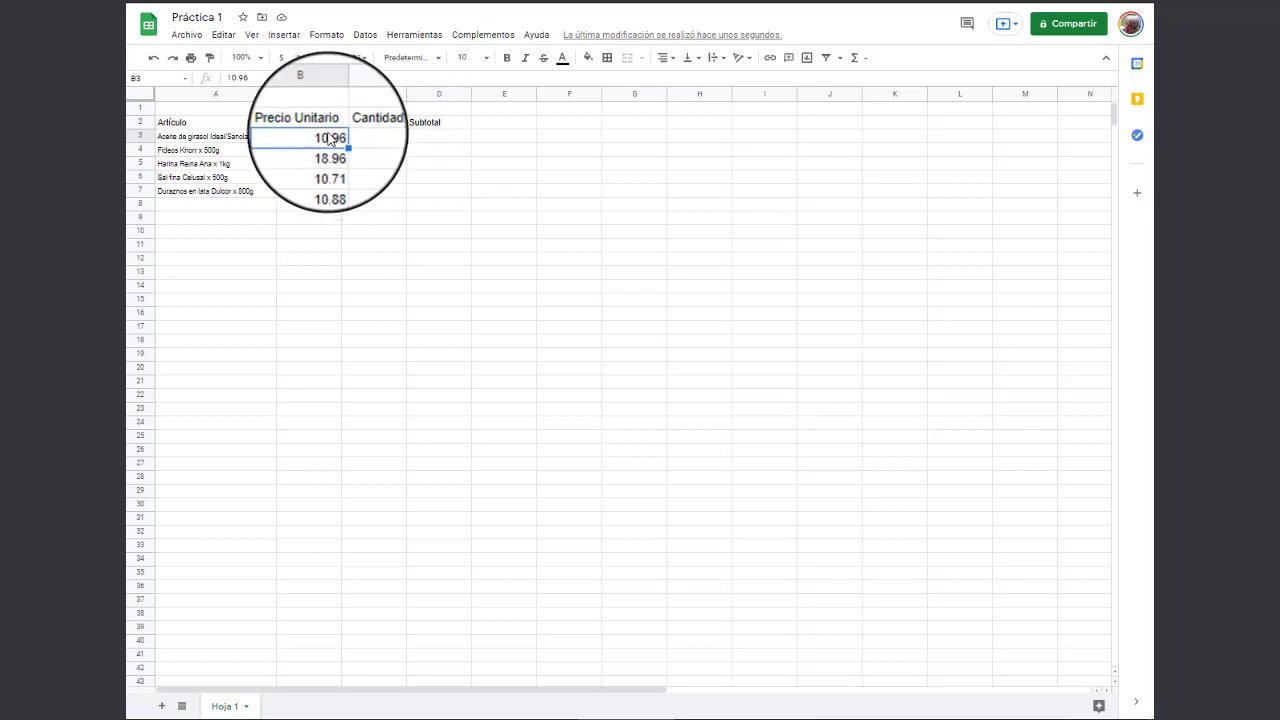
{"action": "left_click", "coordinate": [395, 140]}
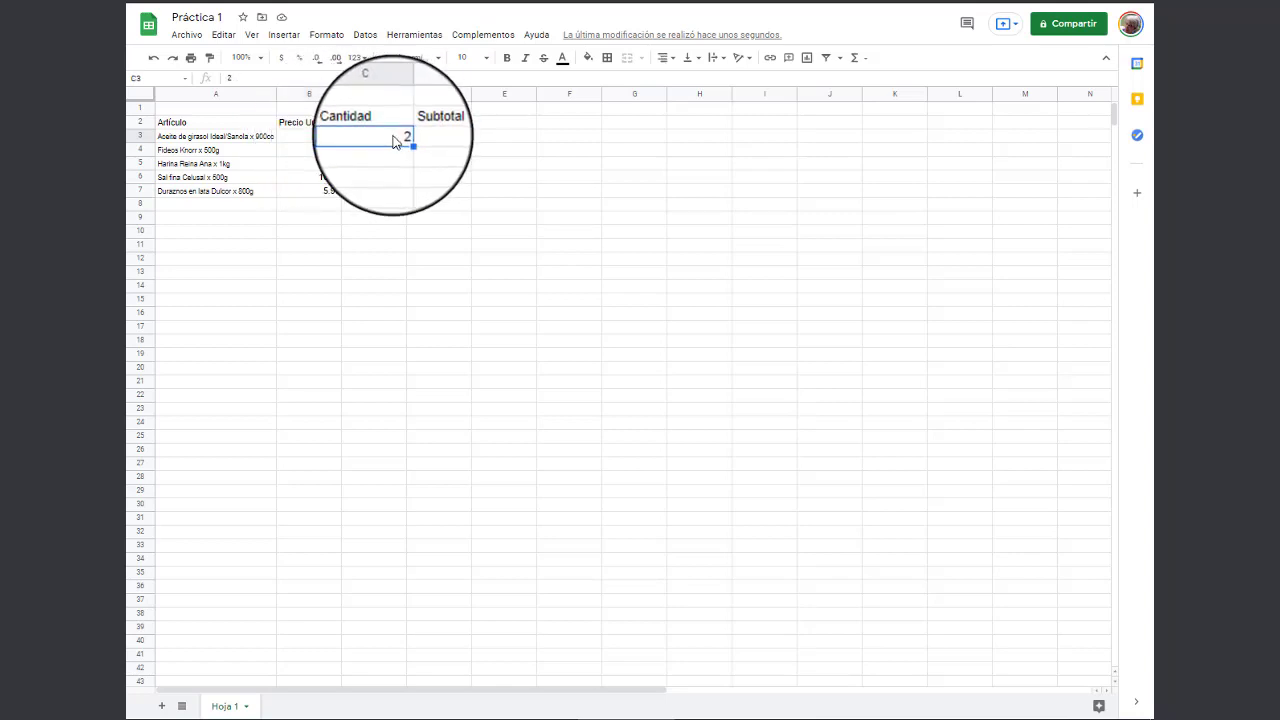
{"action": "left_click", "coordinate": [446, 143]}
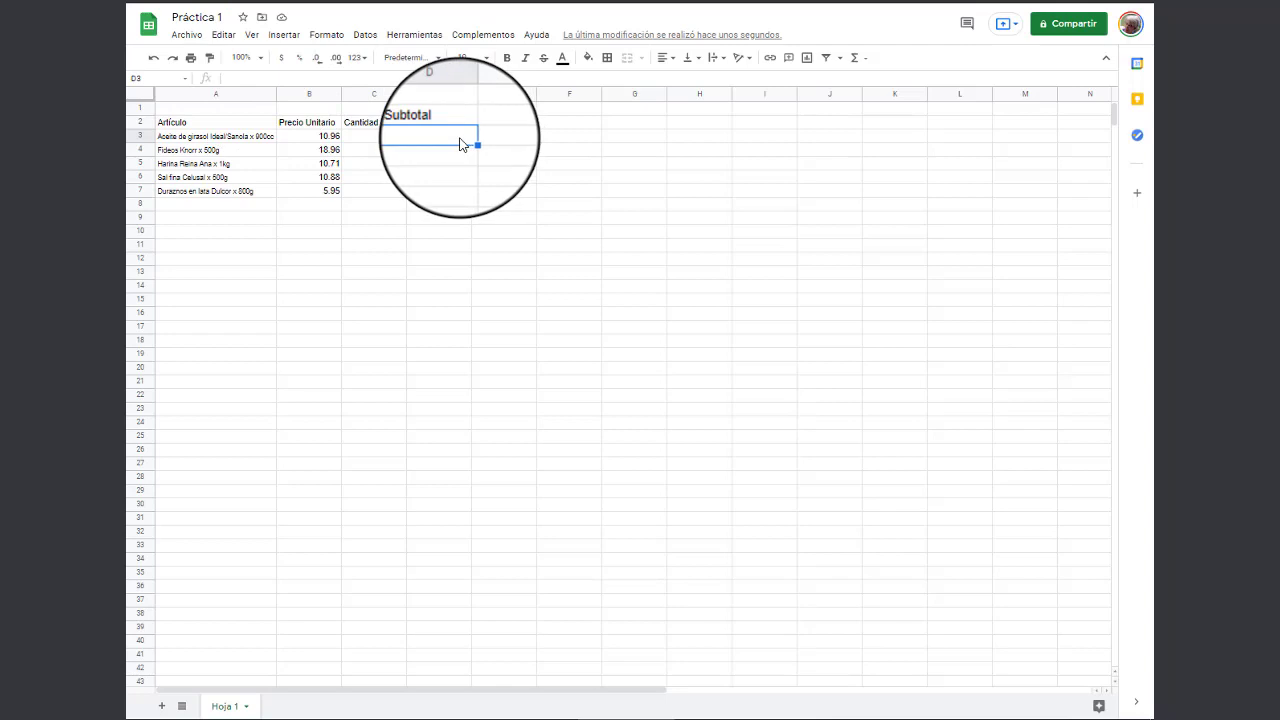
{"action": "left_click", "coordinate": [397, 137]}
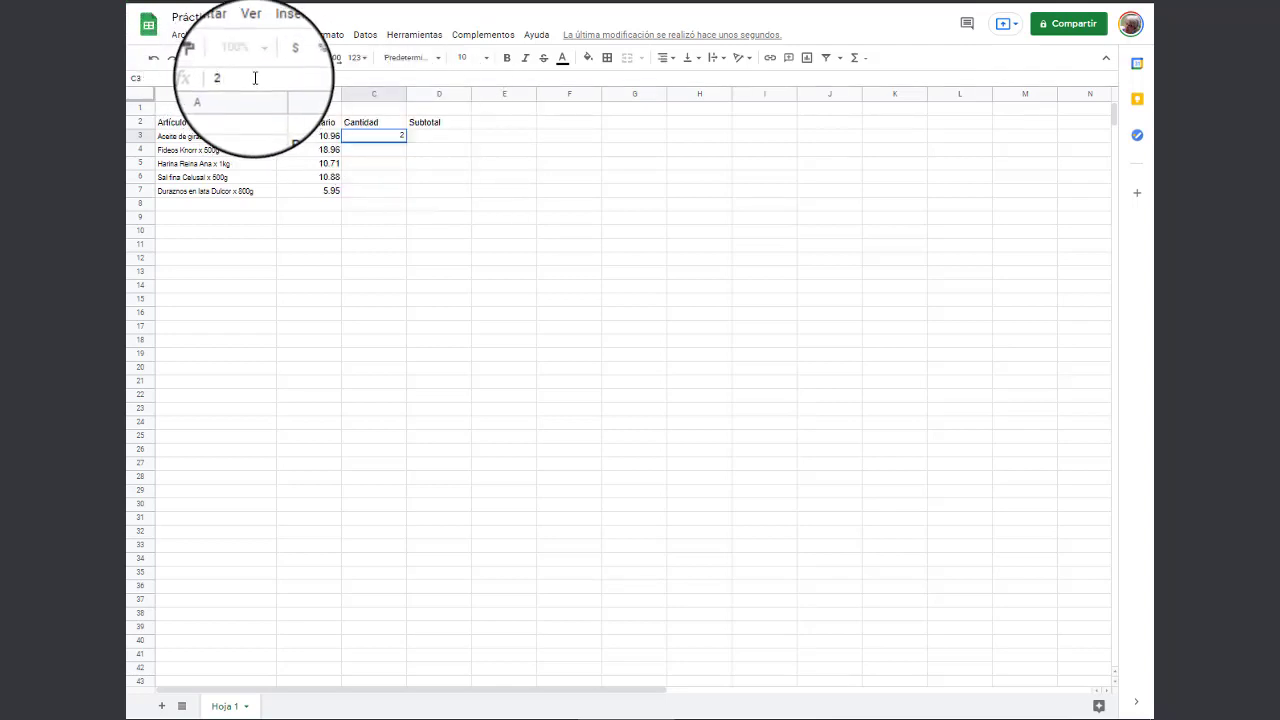
{"action": "left_click", "coordinate": [330, 138]}
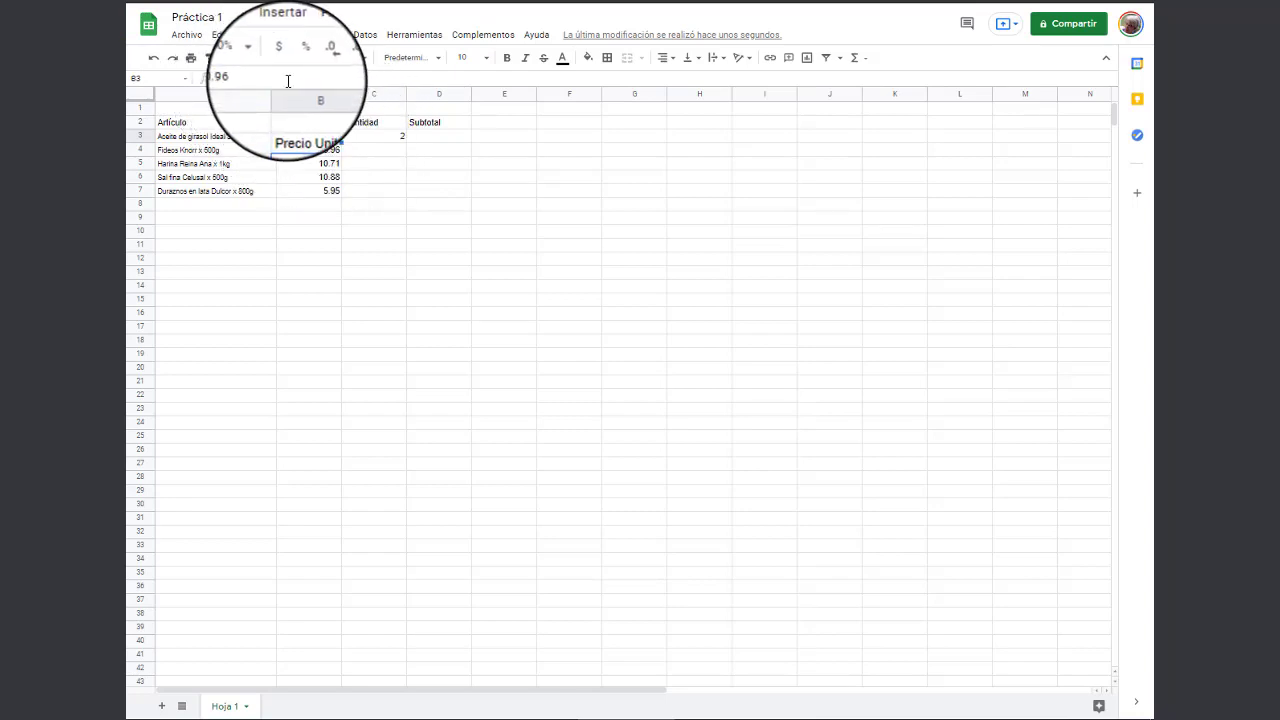
{"action": "left_click", "coordinate": [326, 152]}
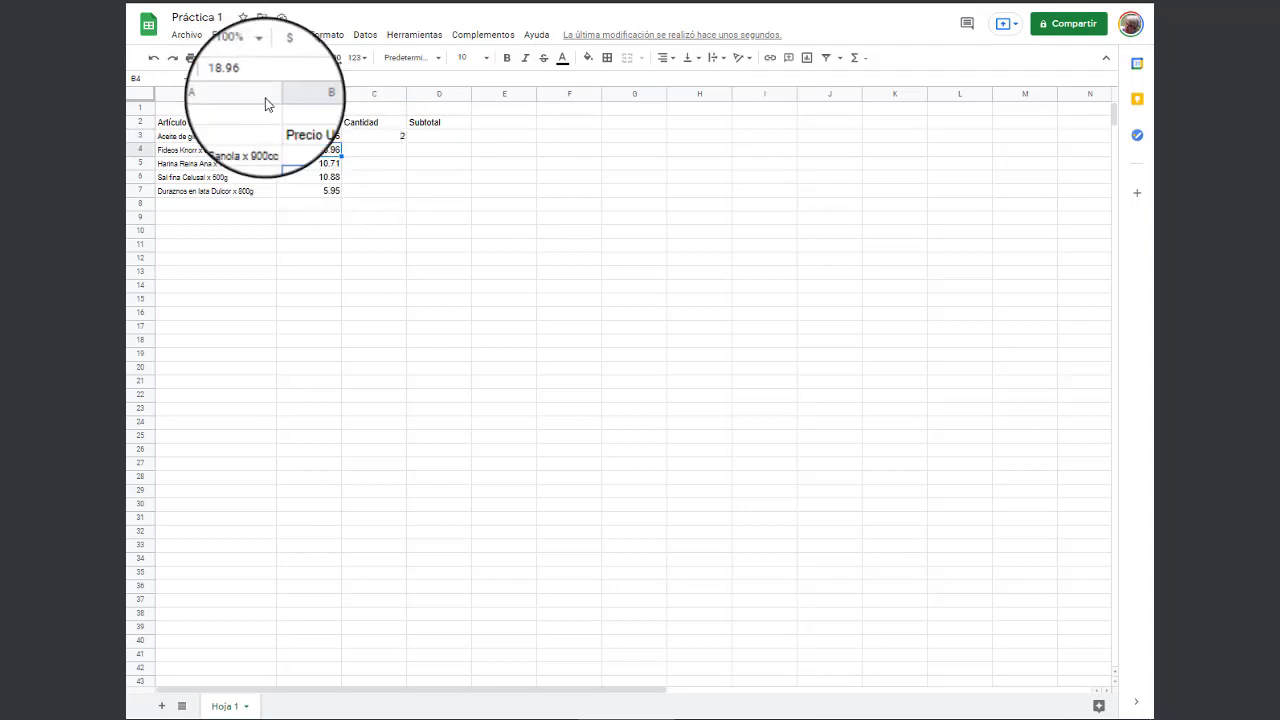
Enter the formula =B3*C3 in subtotal cell D3 and reselect that cell to check it
{"action": "left_click", "coordinate": [436, 139]}
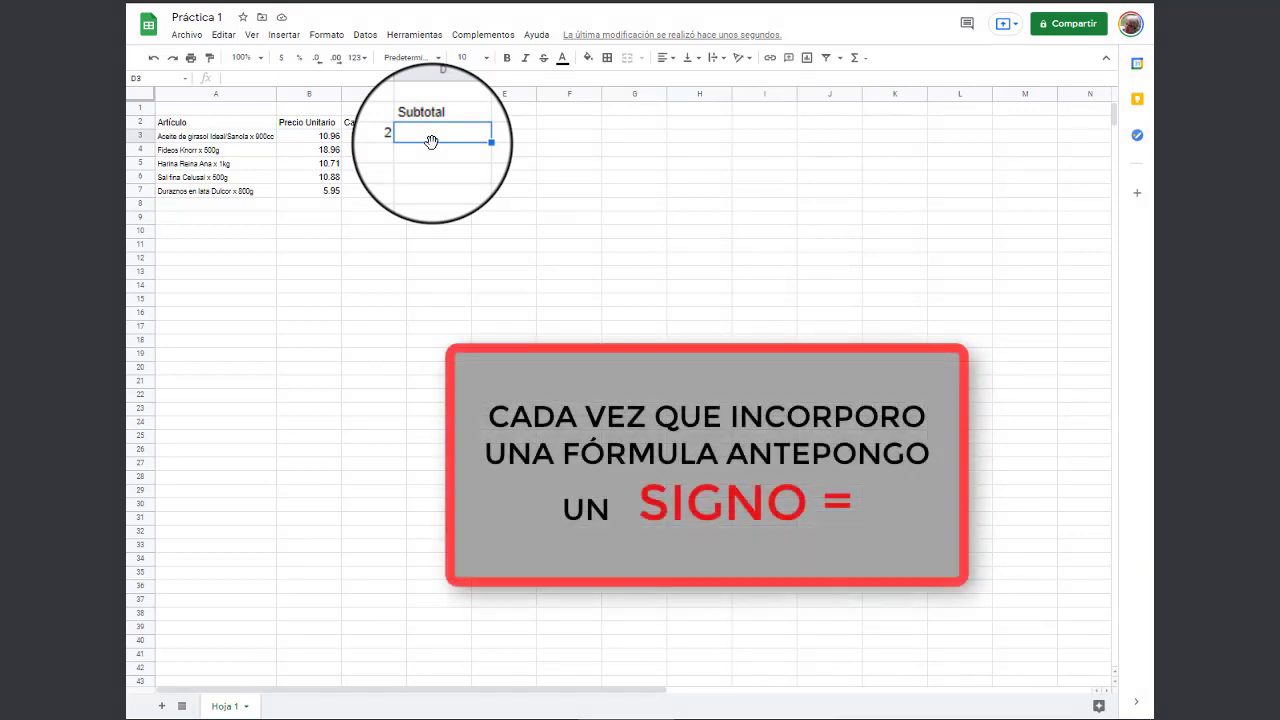
{"action": "type", "text": "="}
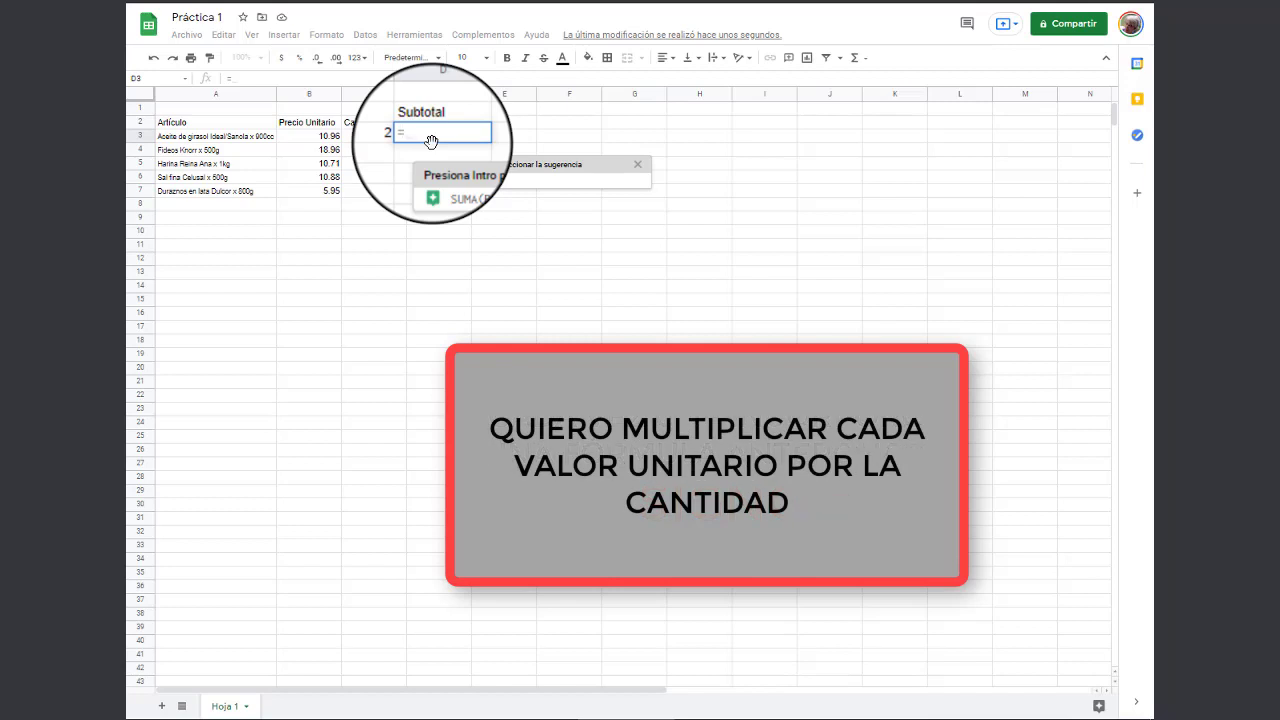
{"action": "left_click", "coordinate": [333, 140]}
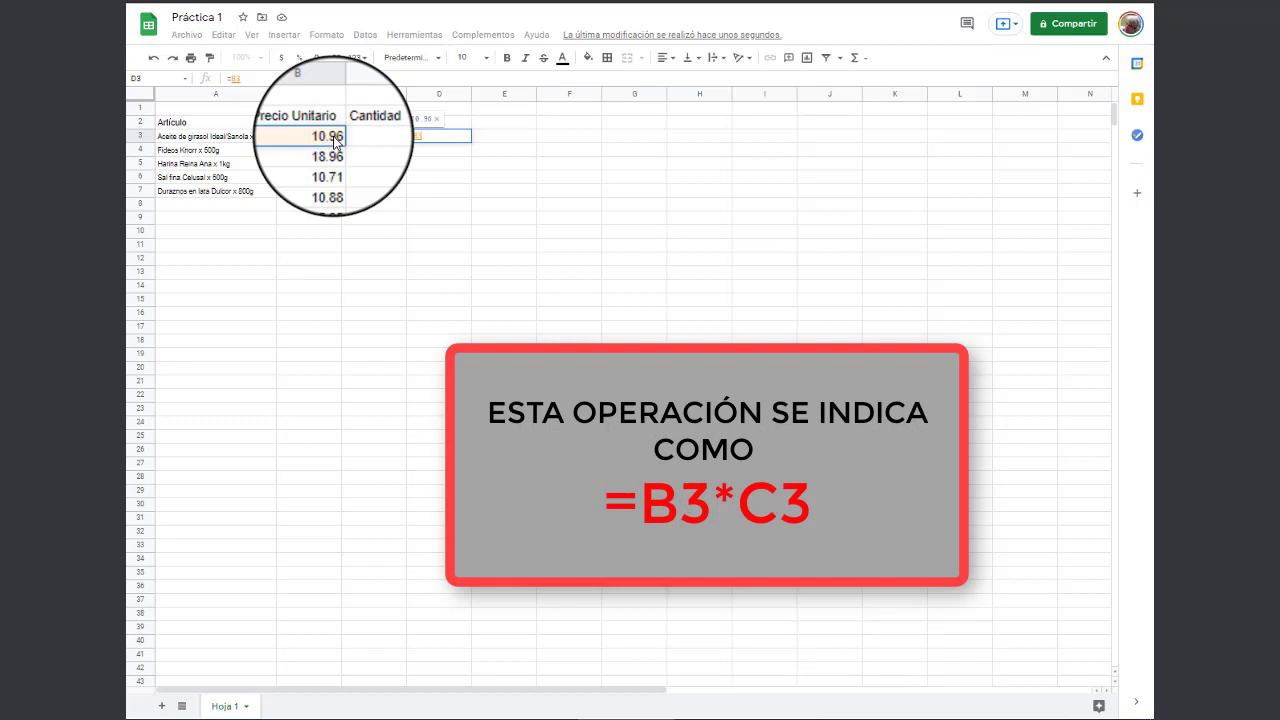
{"action": "type", "text": "*"}
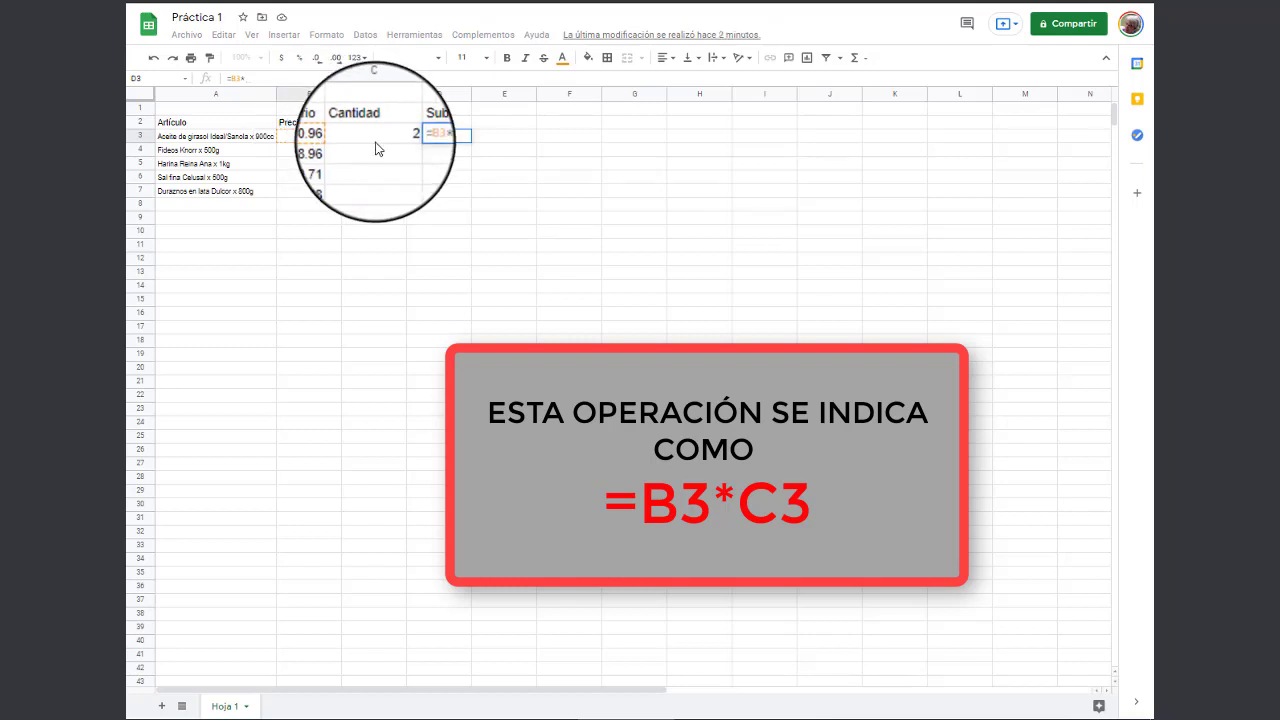
{"action": "left_click", "coordinate": [378, 138]}
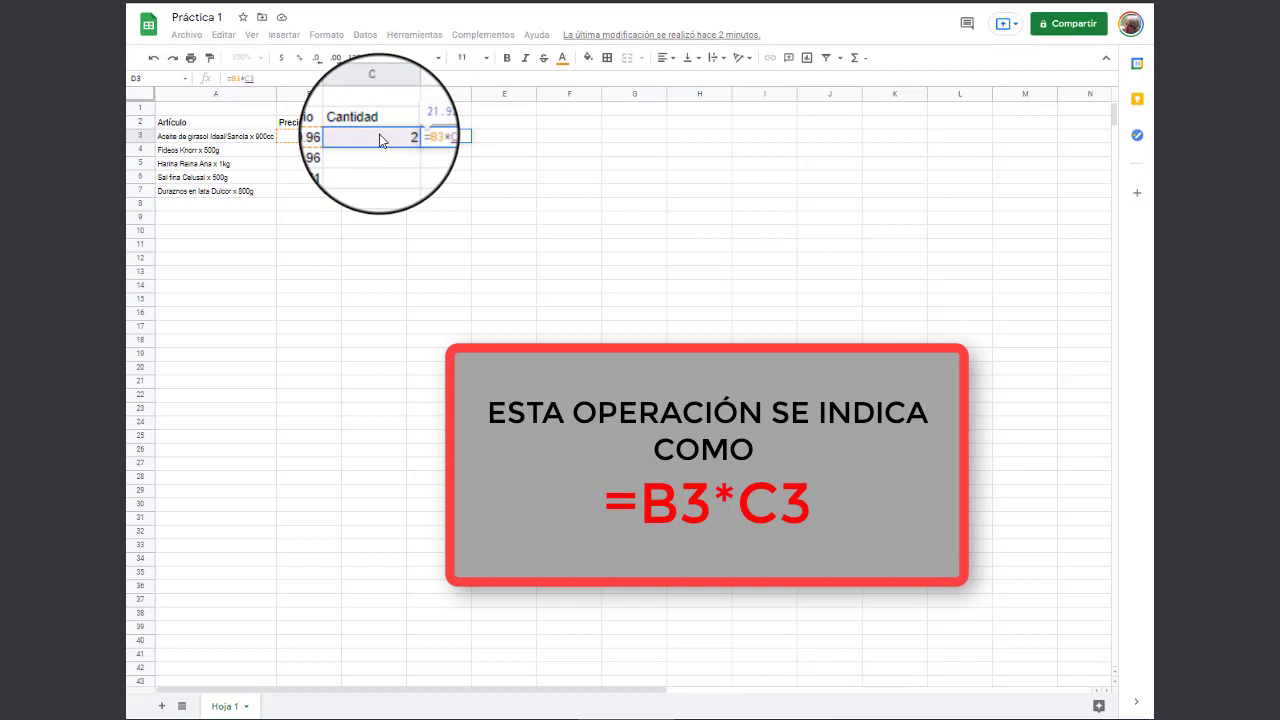
{"action": "key", "text": "Return"}
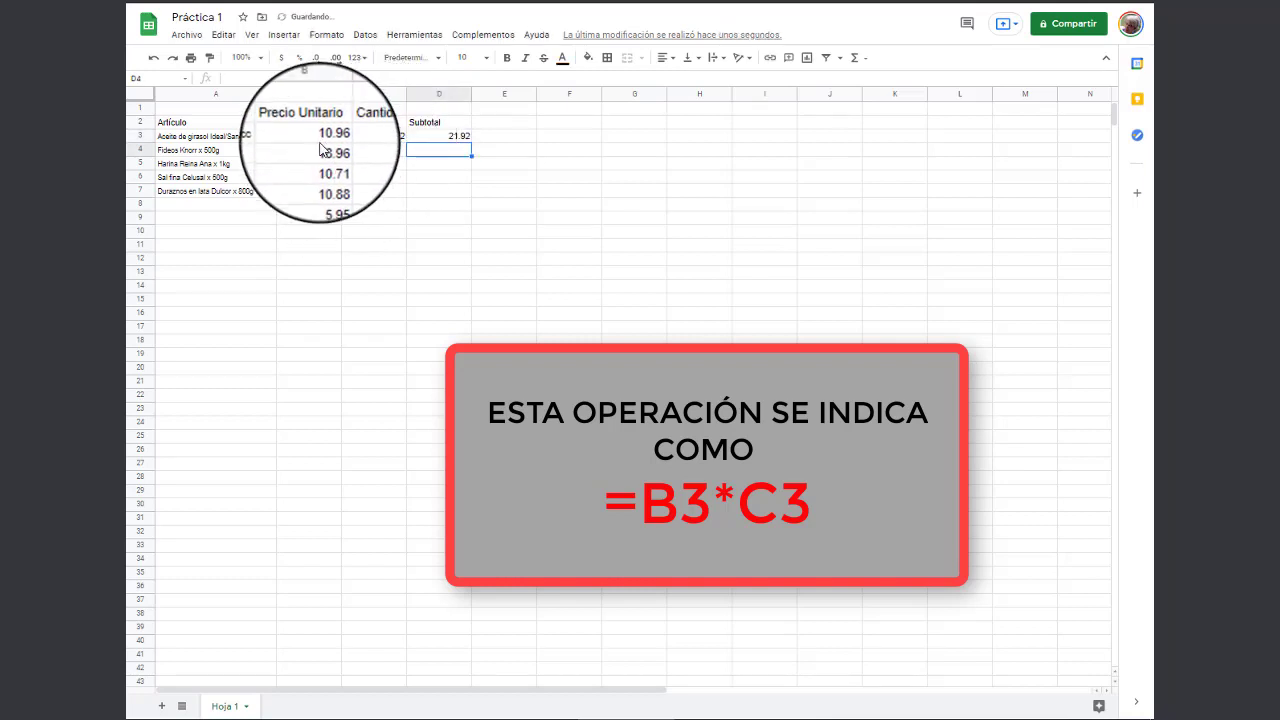
{"action": "left_click", "coordinate": [455, 137]}
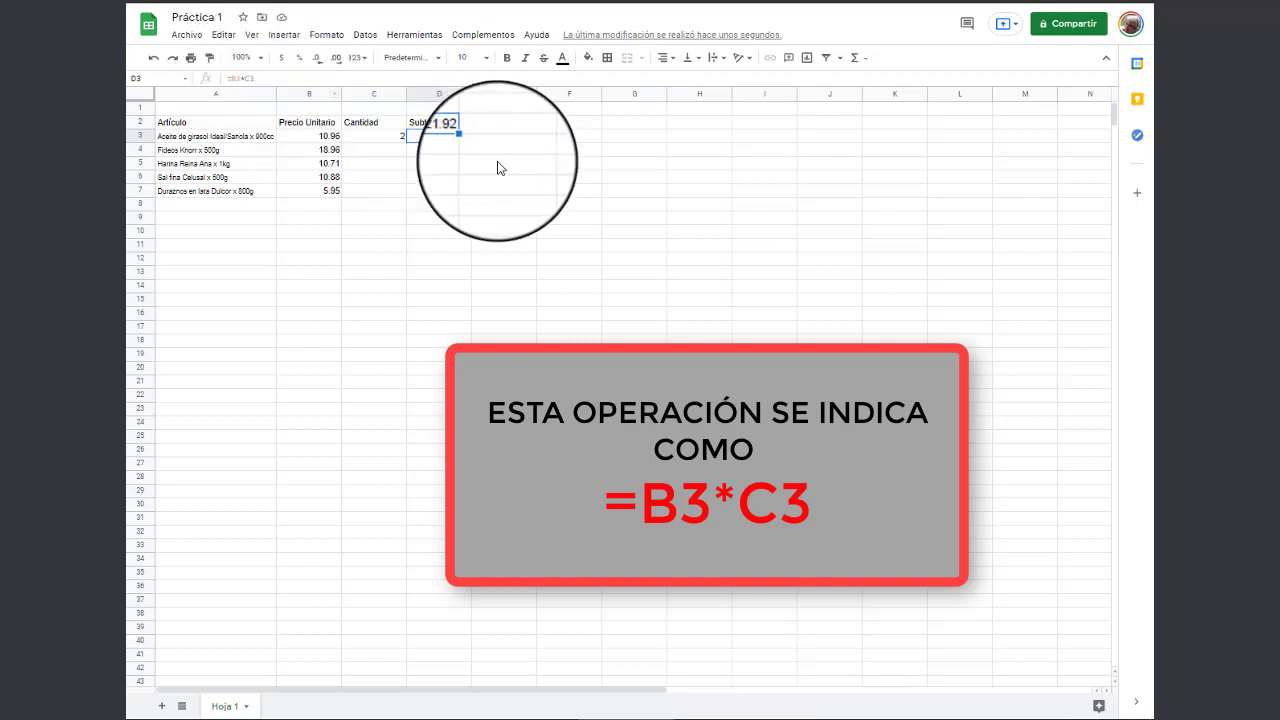
Set the first article's quantity in C3 to 3 and its unit price in B3 to 20.34, and check the recalculated subtotal
{"action": "left_click", "coordinate": [393, 138]}
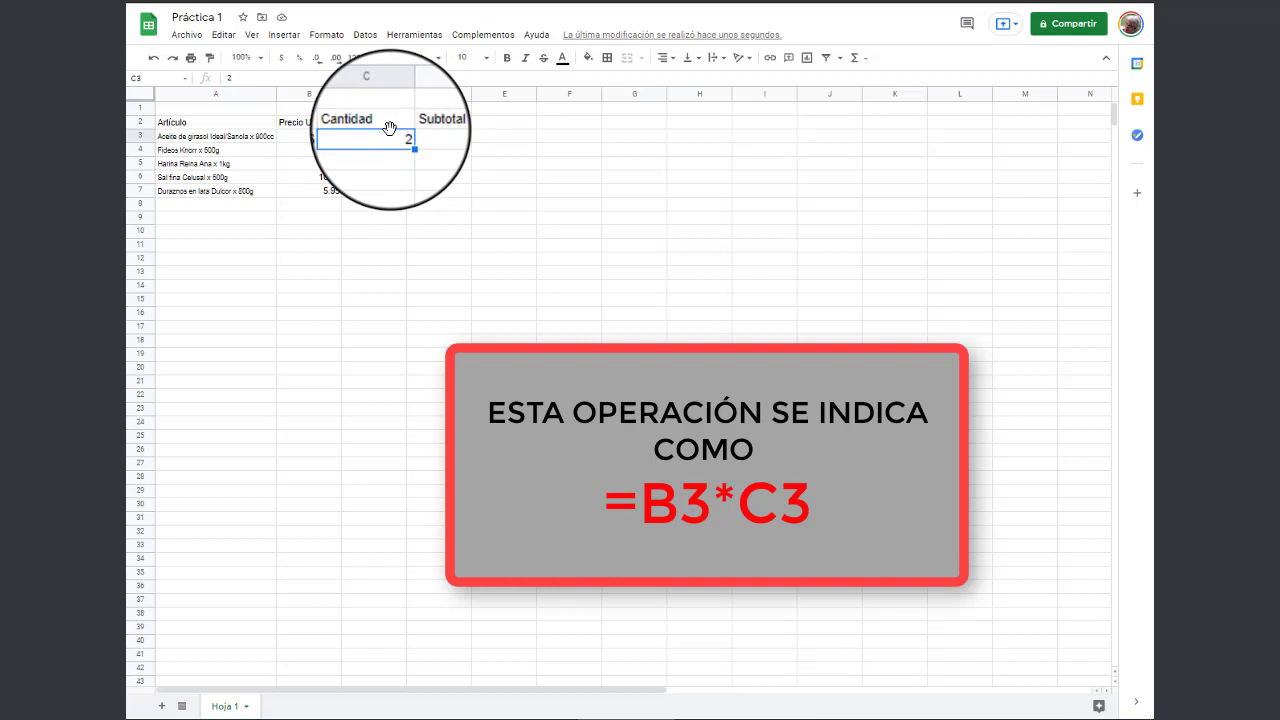
{"action": "type", "text": "3"}
{"action": "key", "text": "Return"}
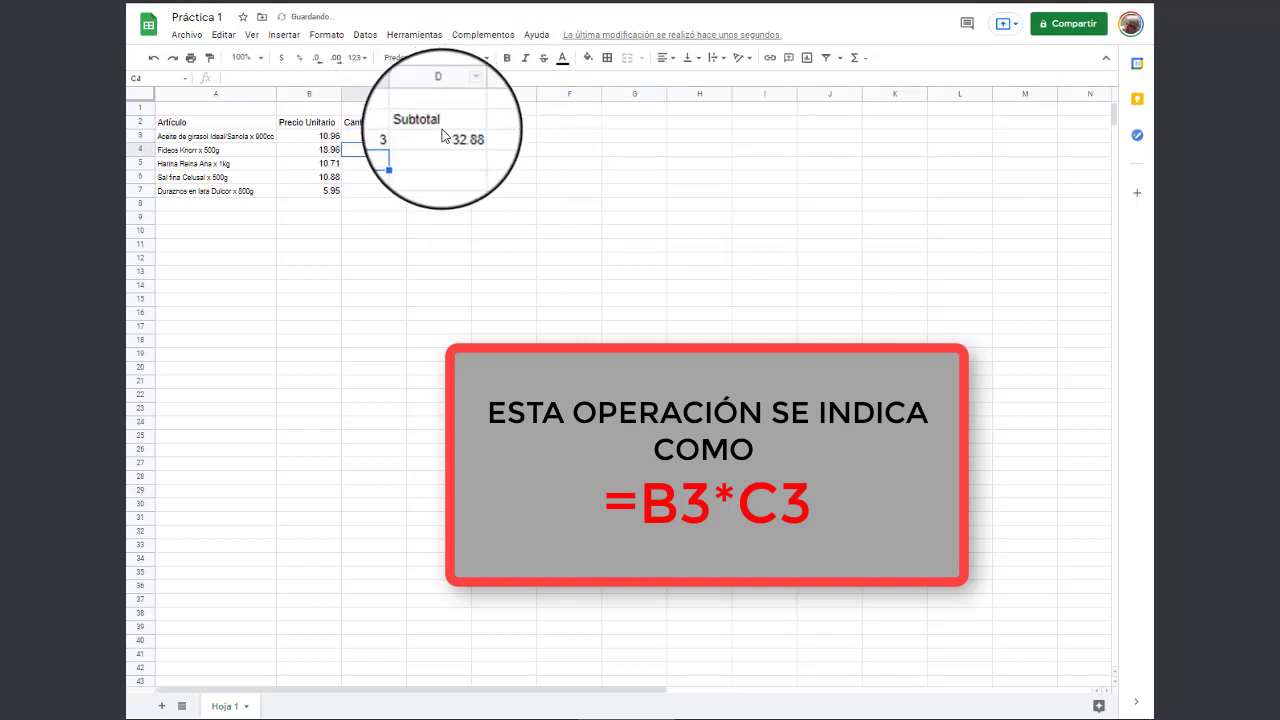
{"action": "left_click", "coordinate": [336, 140]}
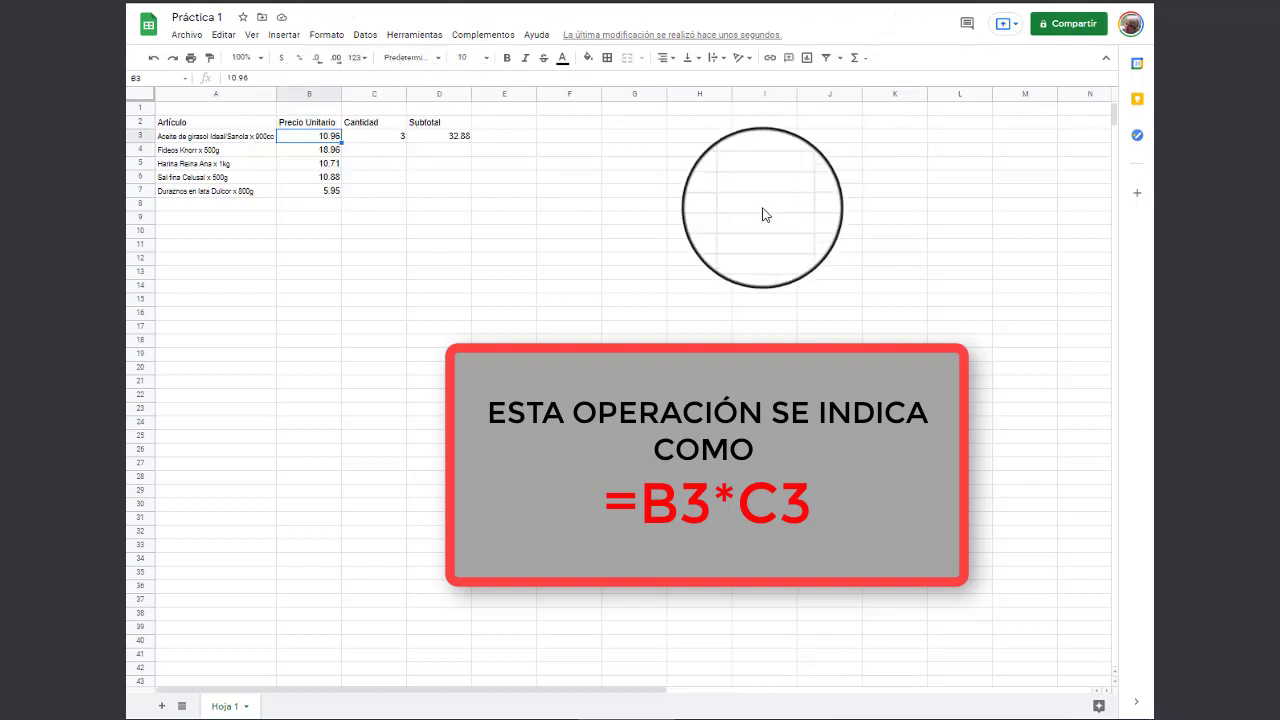
{"action": "type", "text": "20"}
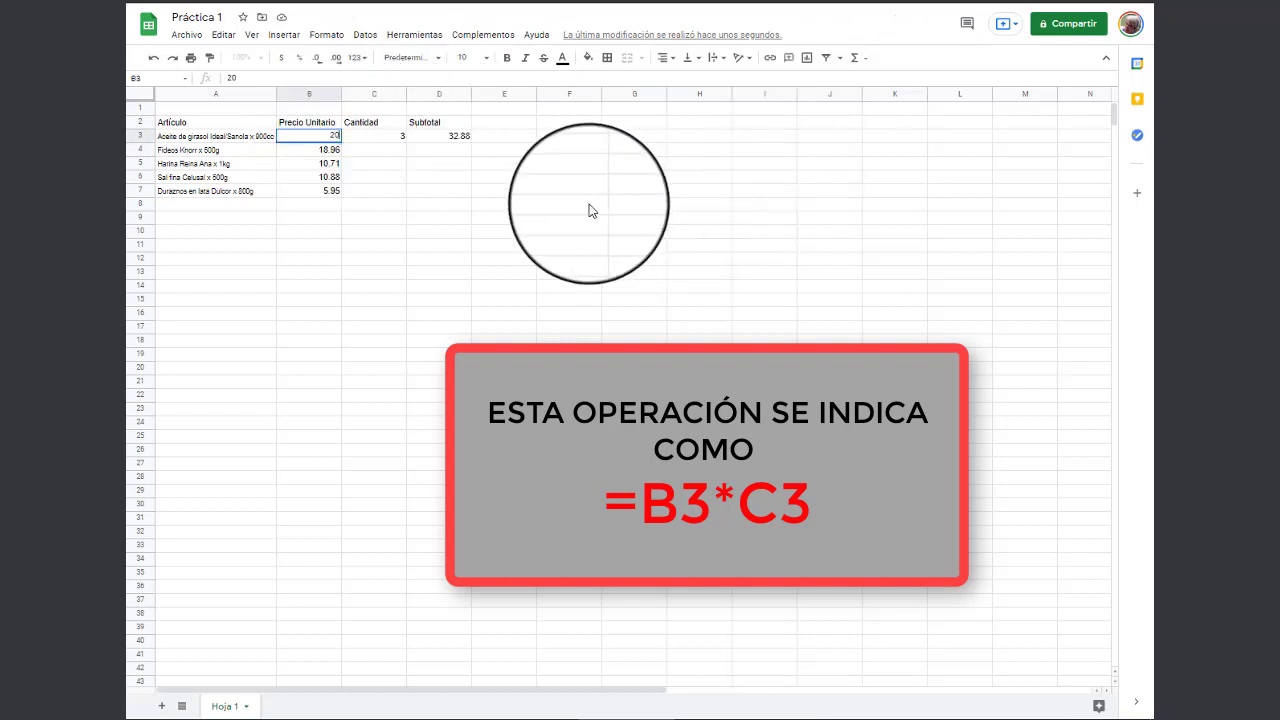
{"action": "type", "text": ".34"}
{"action": "key", "text": "Return"}
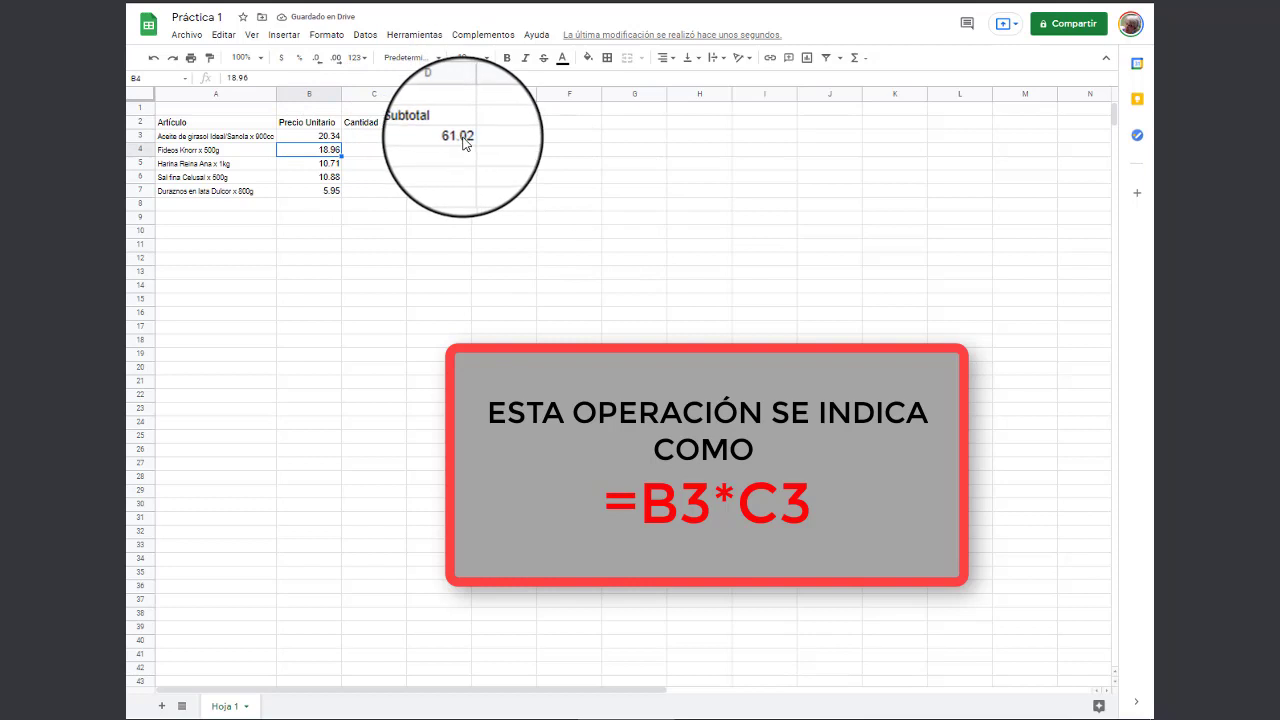
{"action": "left_click", "coordinate": [462, 139]}
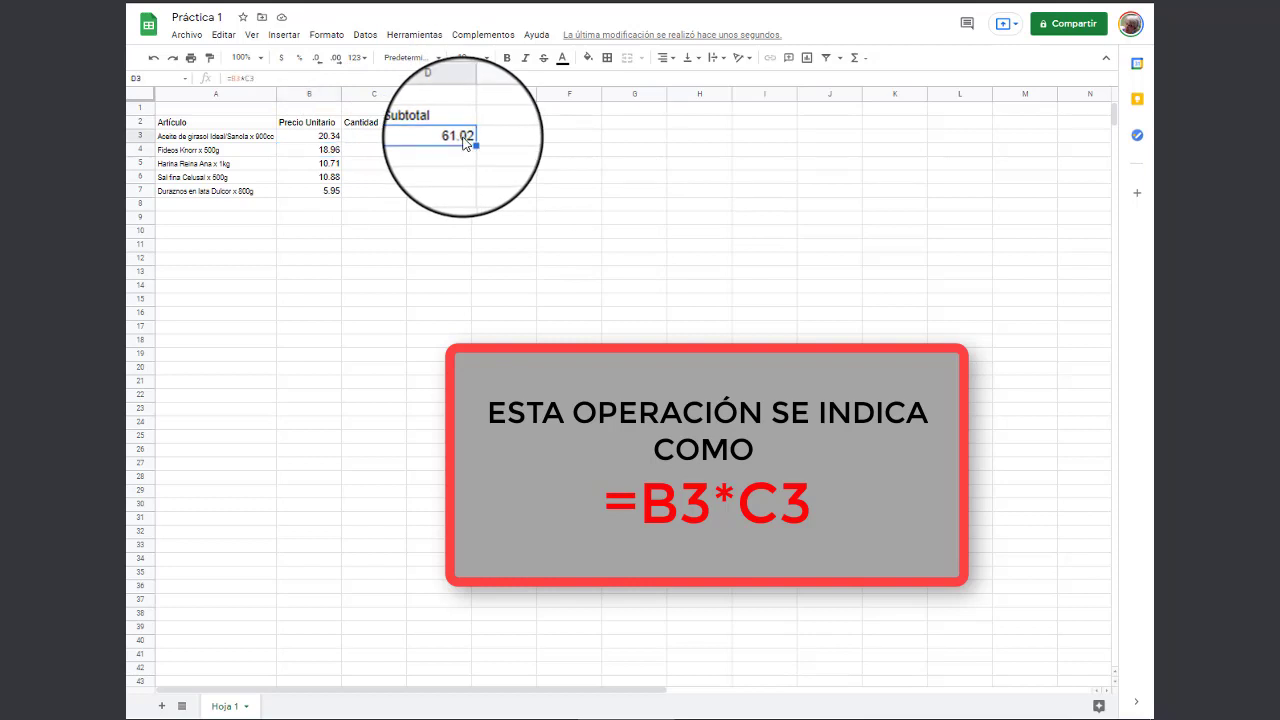
{"action": "left_click", "coordinate": [378, 136]}
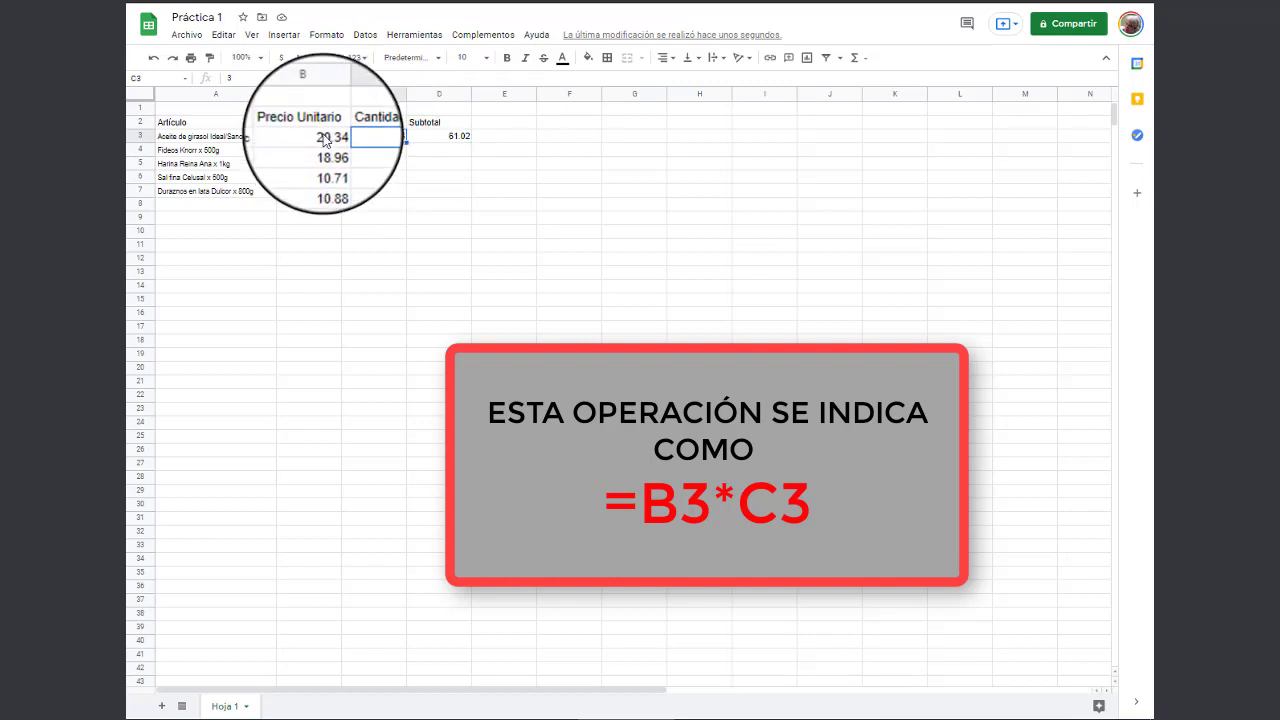
Fill the subtotal formula from D3 down to D7 and check the cells involved in row 4
{"action": "left_click", "coordinate": [450, 140]}
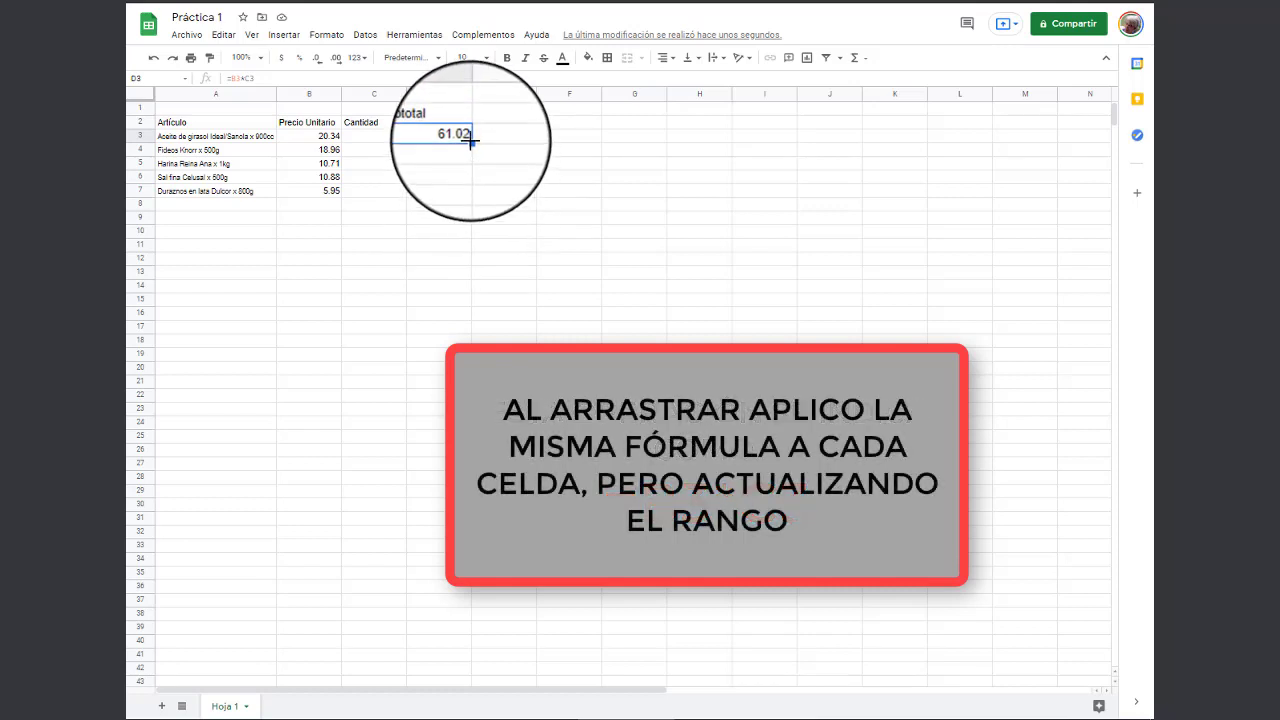
{"action": "left_click_drag", "start_coordinate": [472, 142], "coordinate": [468, 191]}
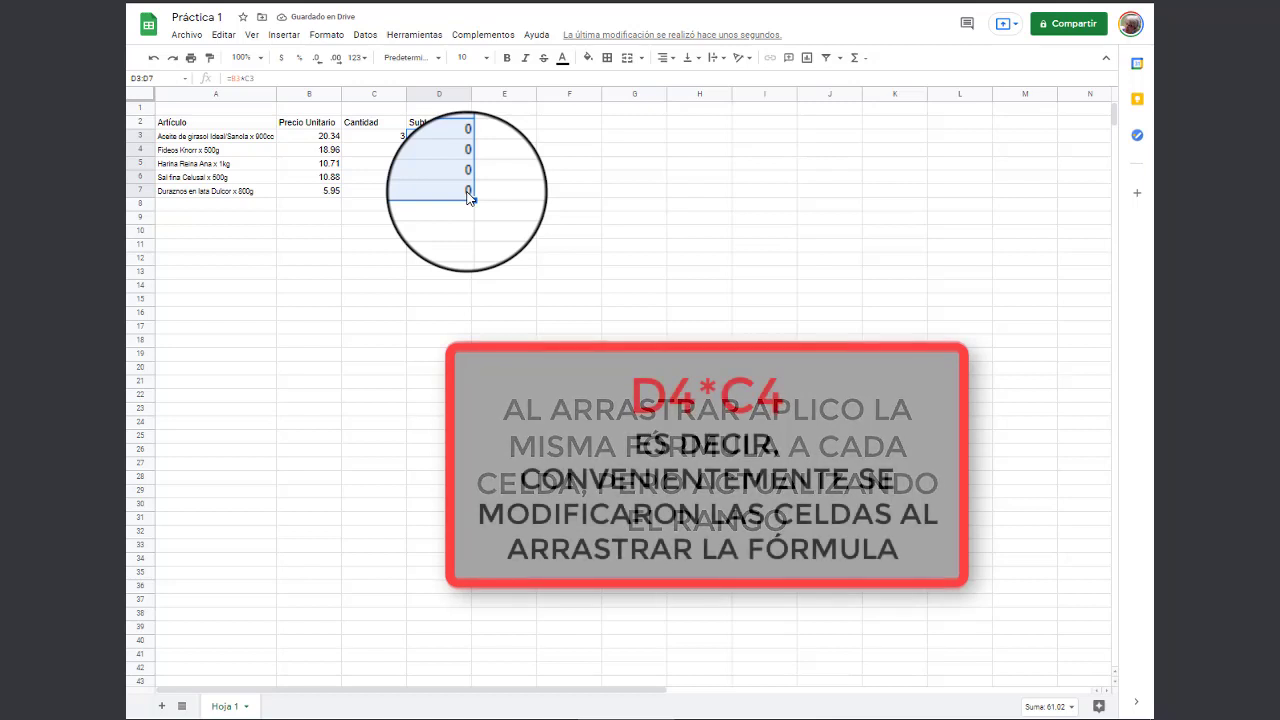
{"action": "left_click", "coordinate": [440, 150]}
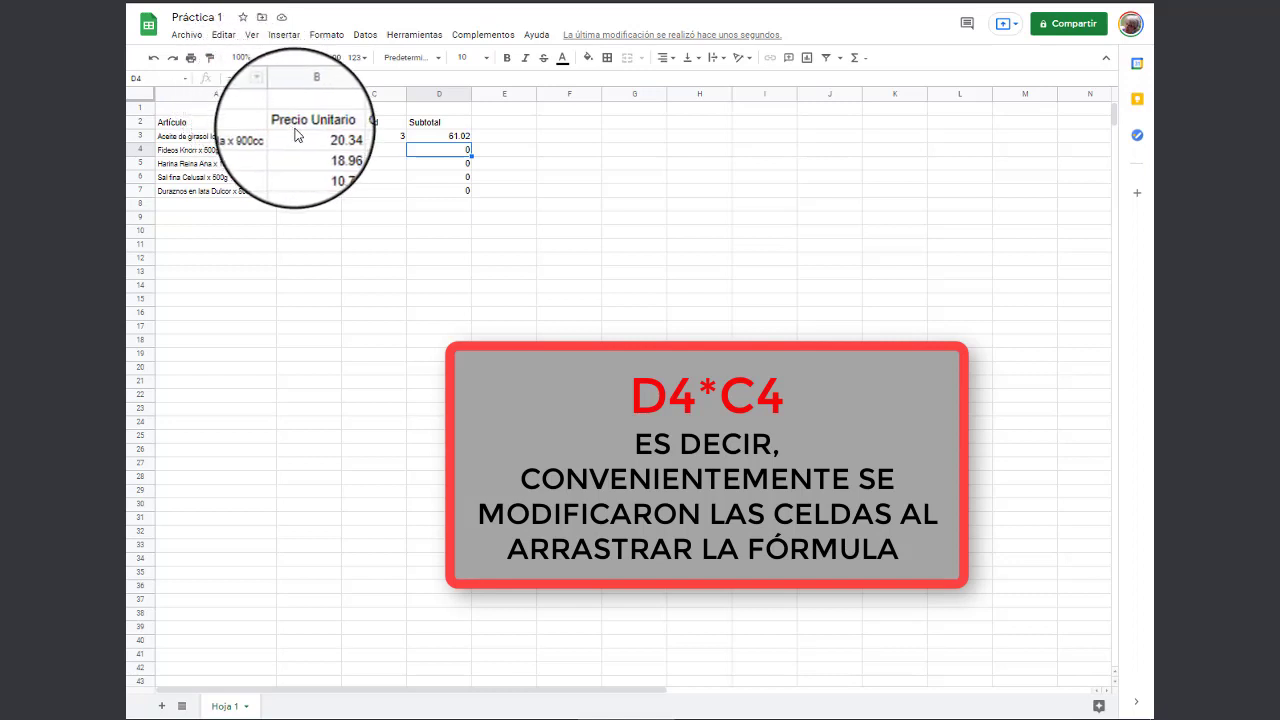
{"action": "left_click", "coordinate": [322, 153]}
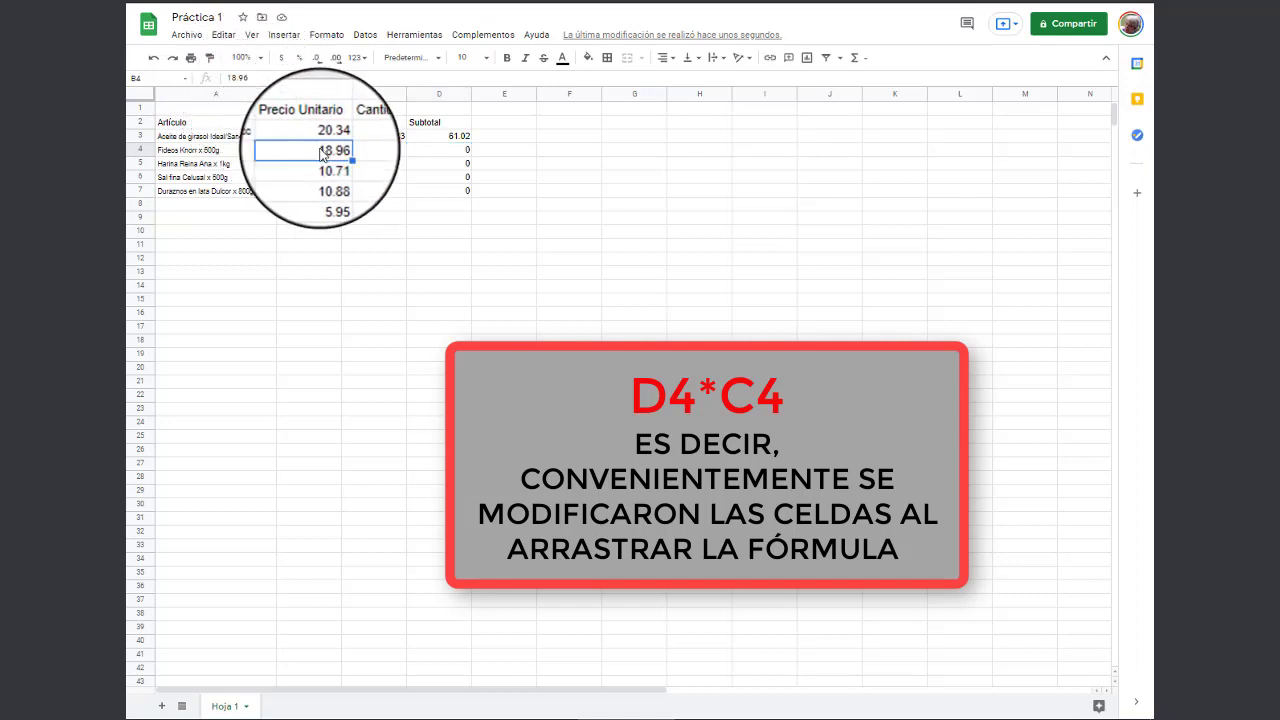
Enter the quantities 6 in C4, 1 in C5, 2 in C6 and 4 in C7
{"action": "left_click", "coordinate": [380, 152]}
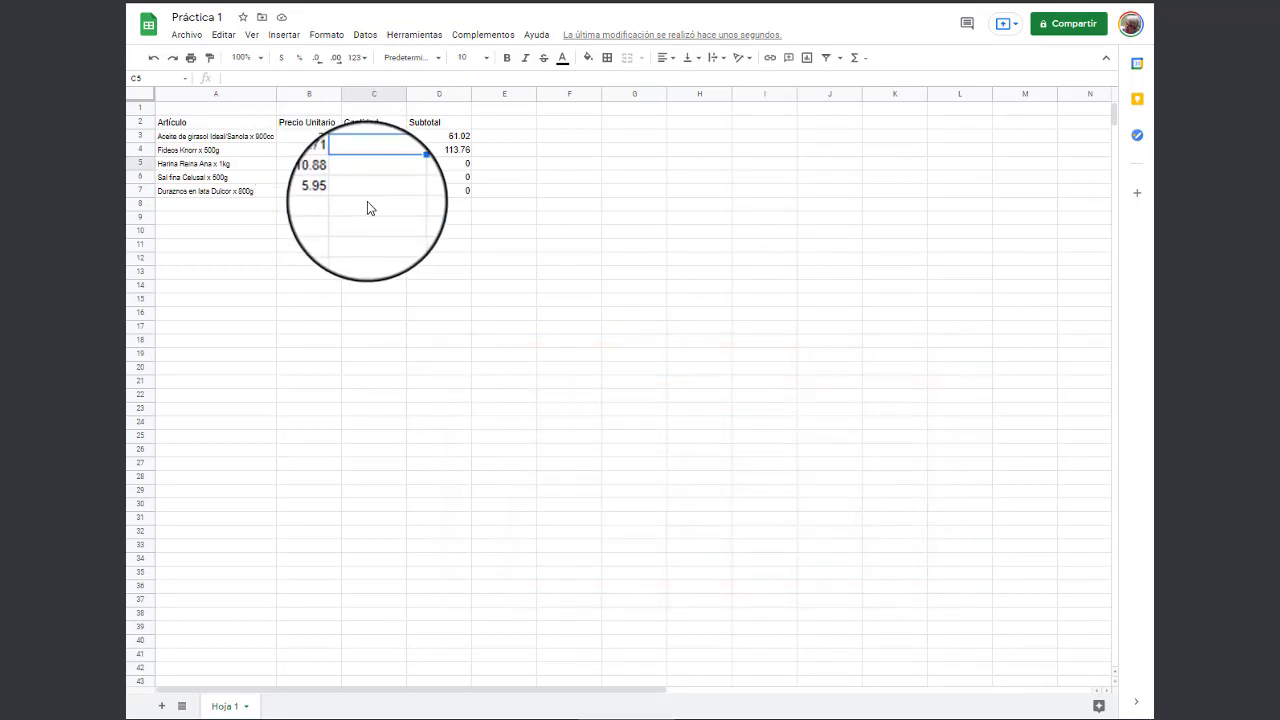
{"action": "type", "text": "1"}
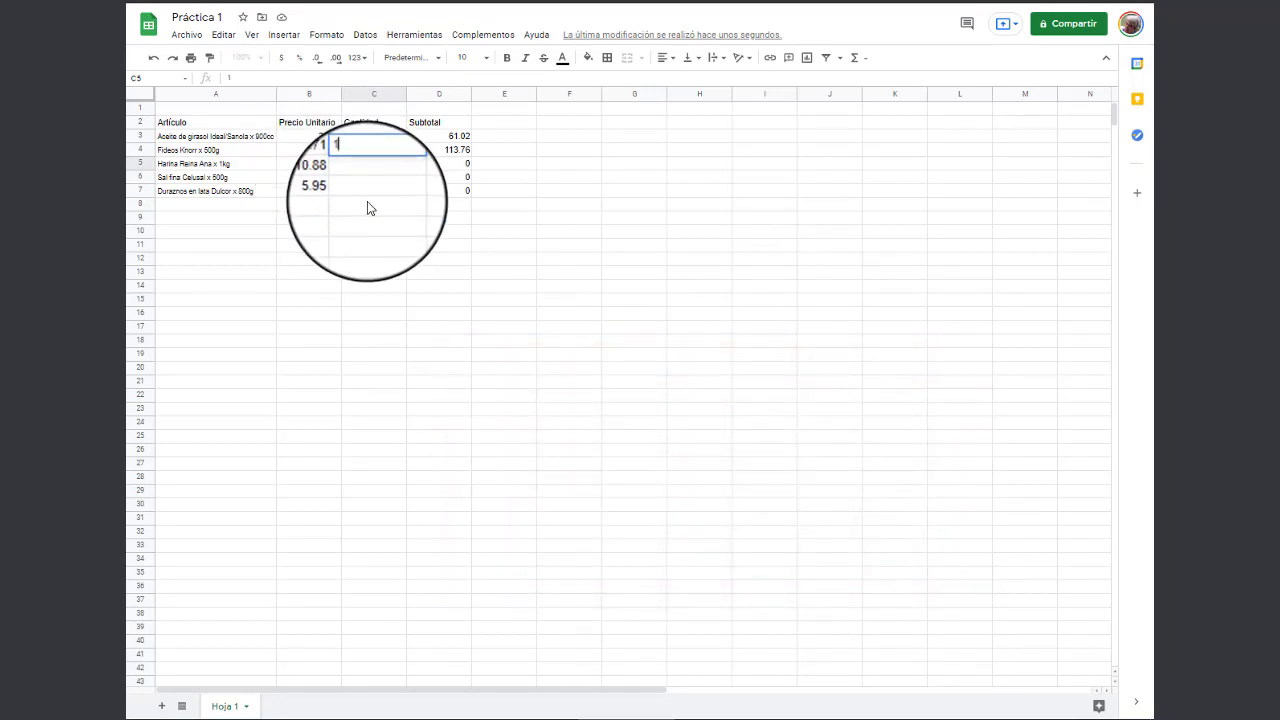
{"action": "key", "text": "Return"}
{"action": "type", "text": "2"}
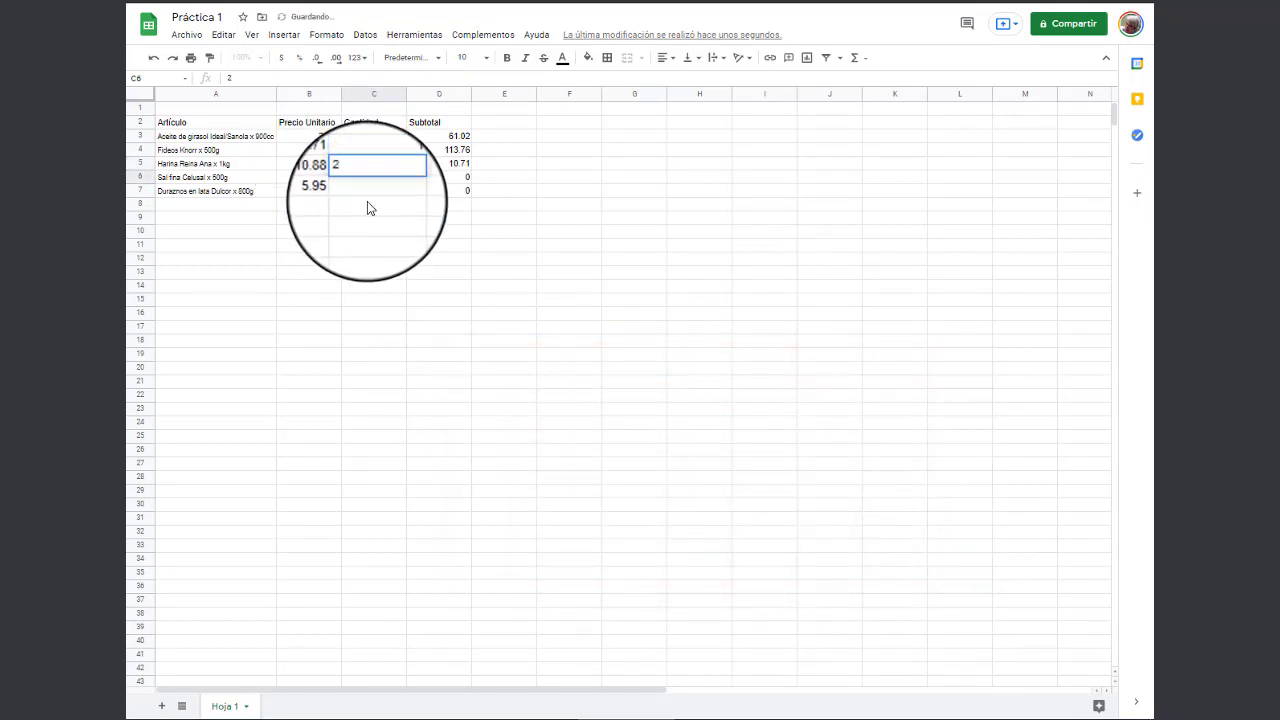
{"action": "key", "text": "Return"}
{"action": "type", "text": "4"}
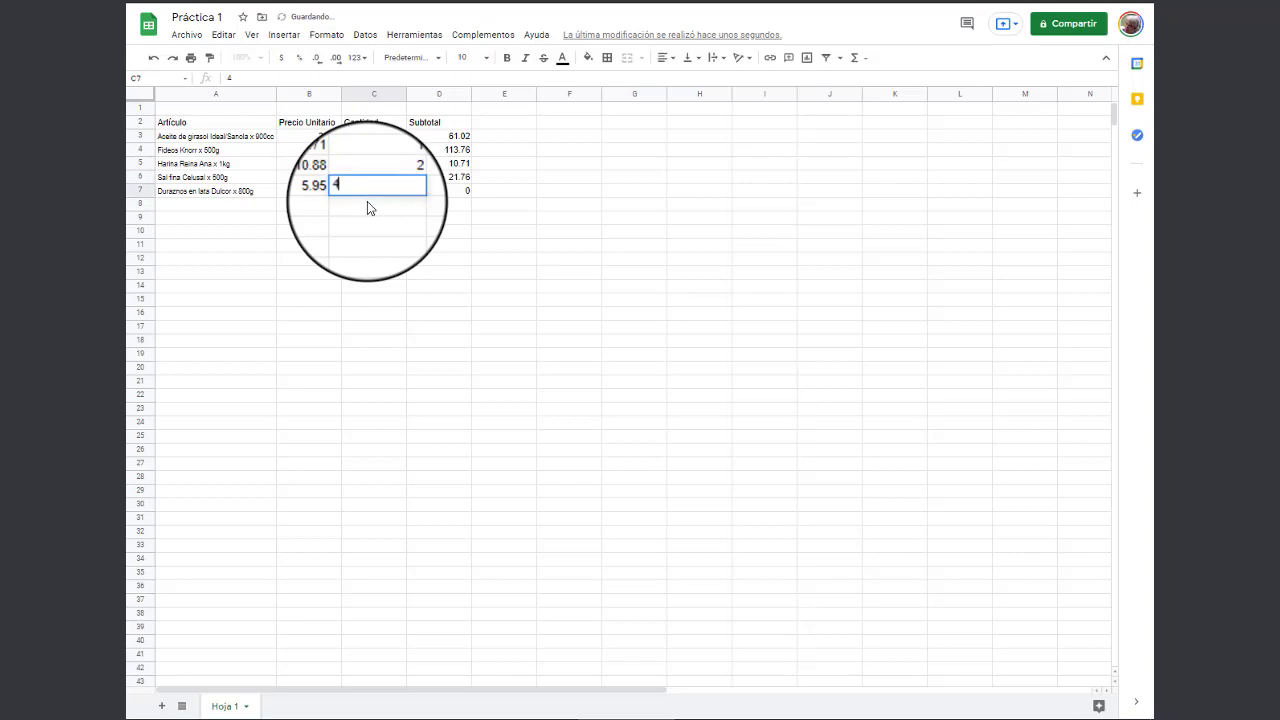
{"action": "key", "text": "Return"}
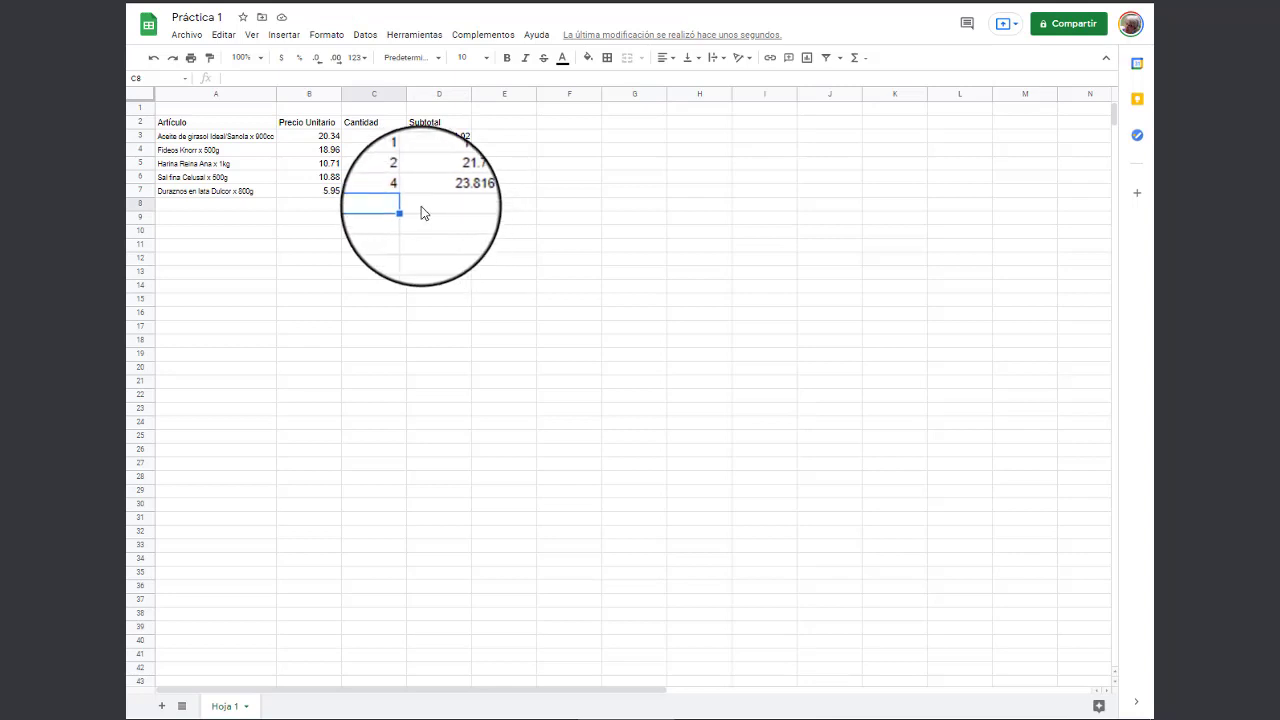
Review the first article's unit price, quantity and subtotal formula in B3, C3 and D3
{"action": "left_click", "coordinate": [316, 137]}
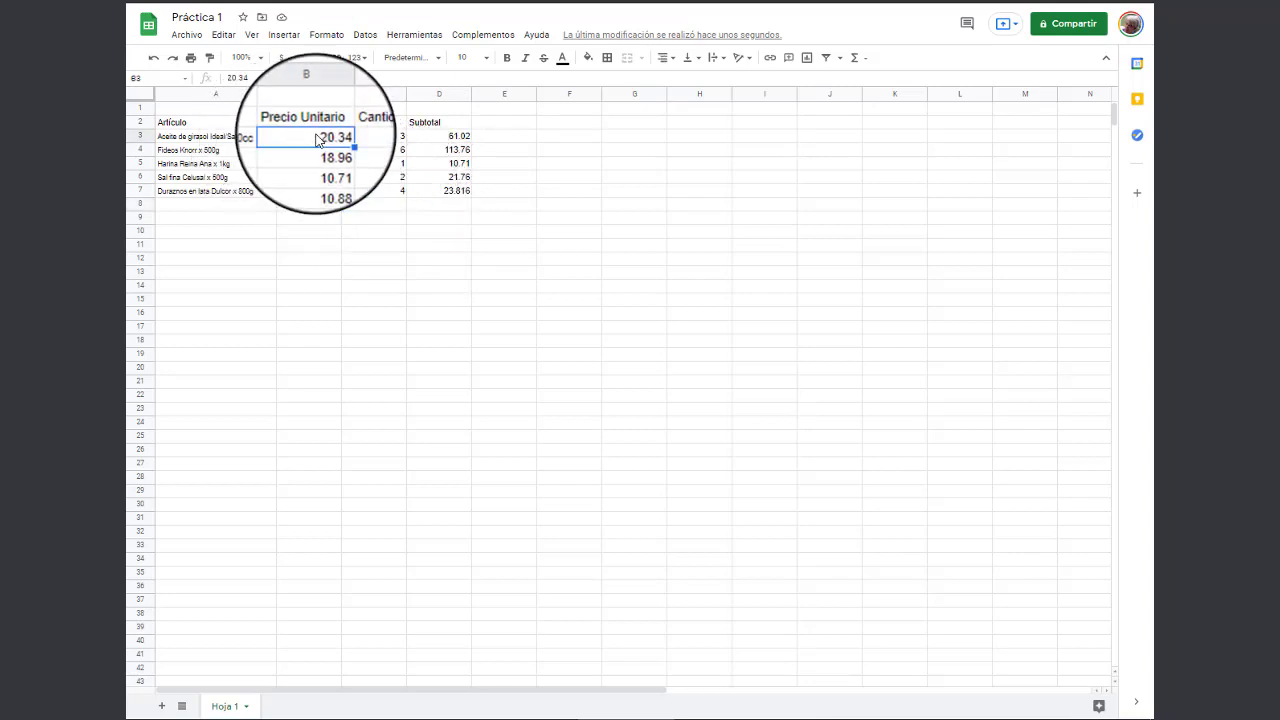
{"action": "left_click", "coordinate": [388, 133]}
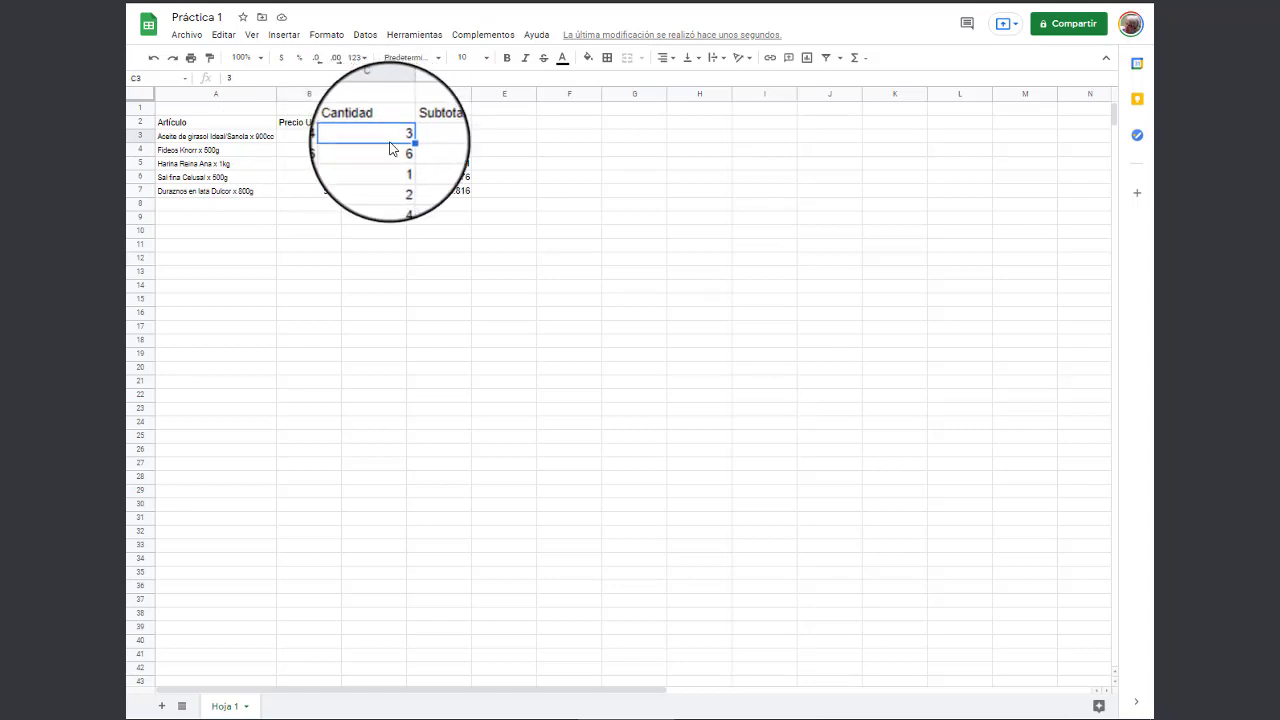
{"action": "left_click", "coordinate": [465, 136]}
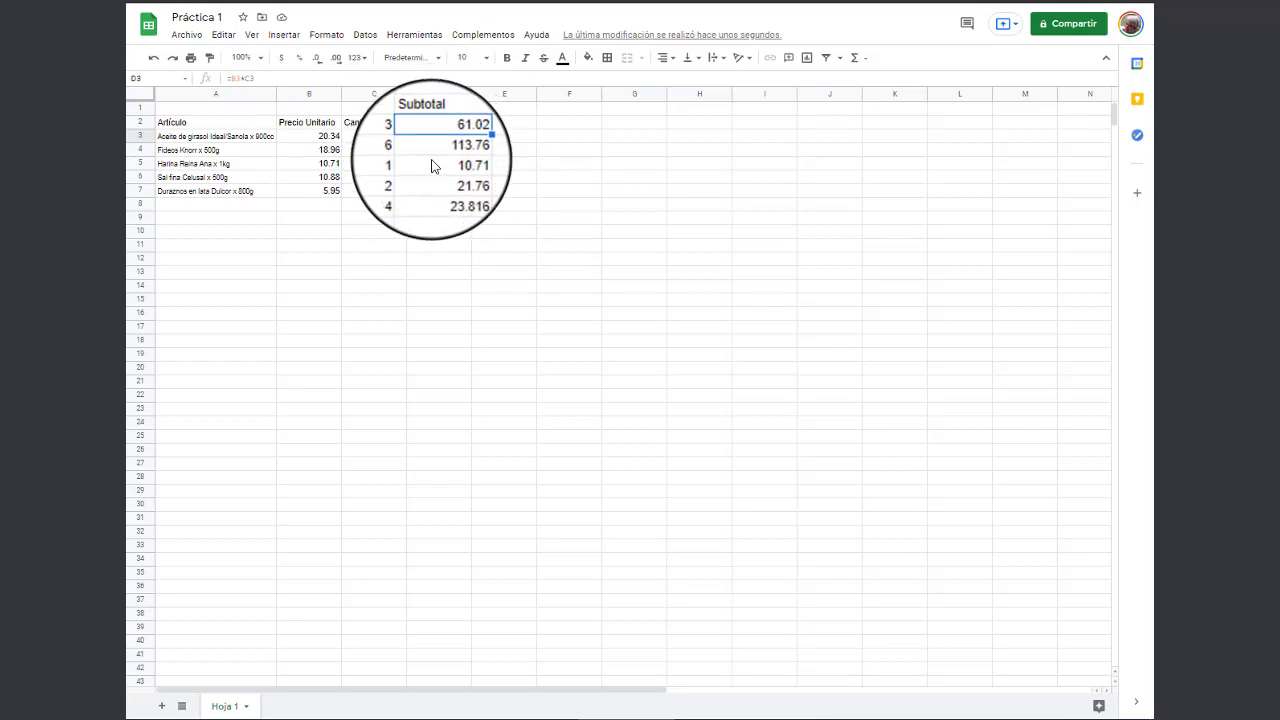
Label C9 as TOTAL and add up the subtotals in D9 with the formula =SUMA(D3:D7)
{"action": "left_click", "coordinate": [469, 194]}
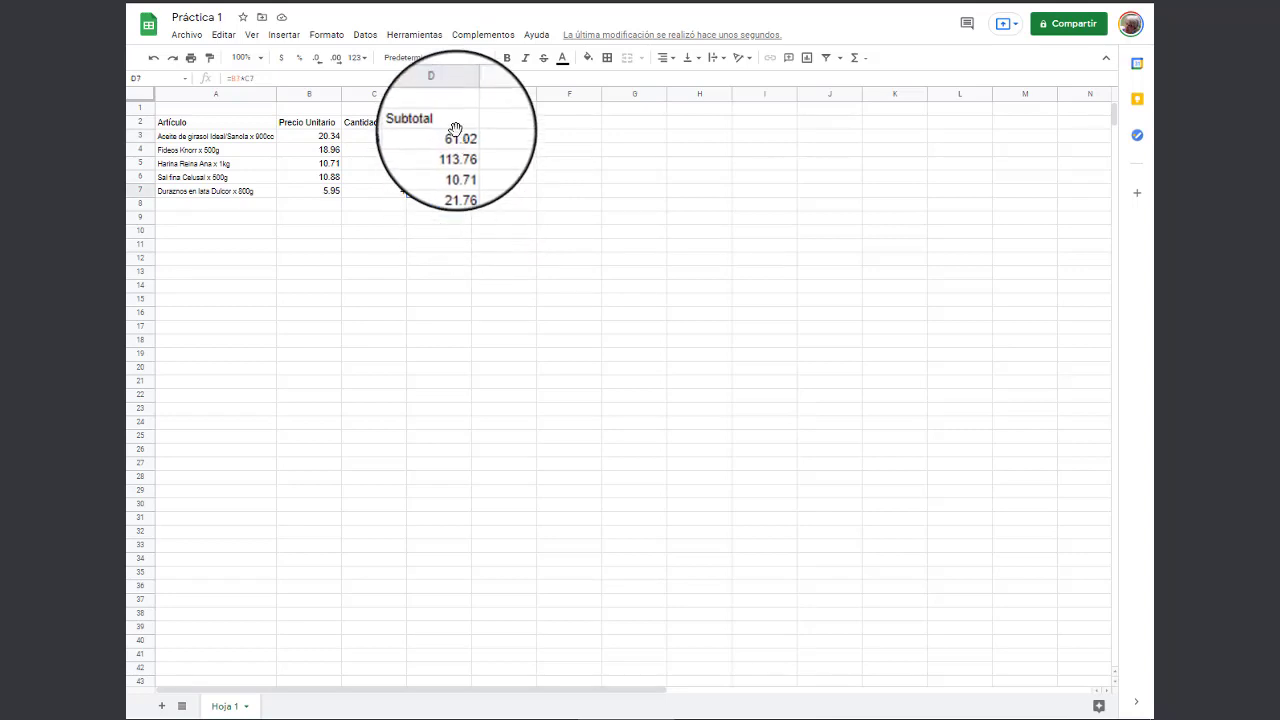
{"action": "left_click", "coordinate": [462, 136]}
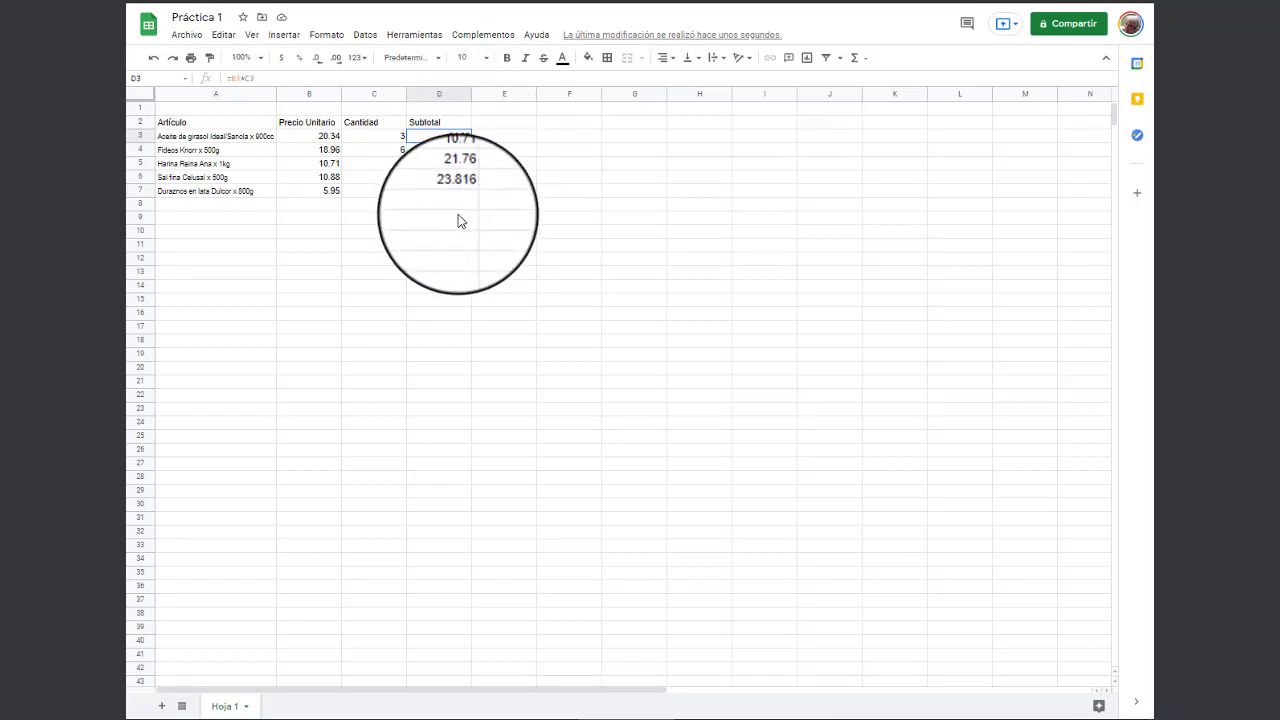
{"action": "left_click", "coordinate": [389, 219]}
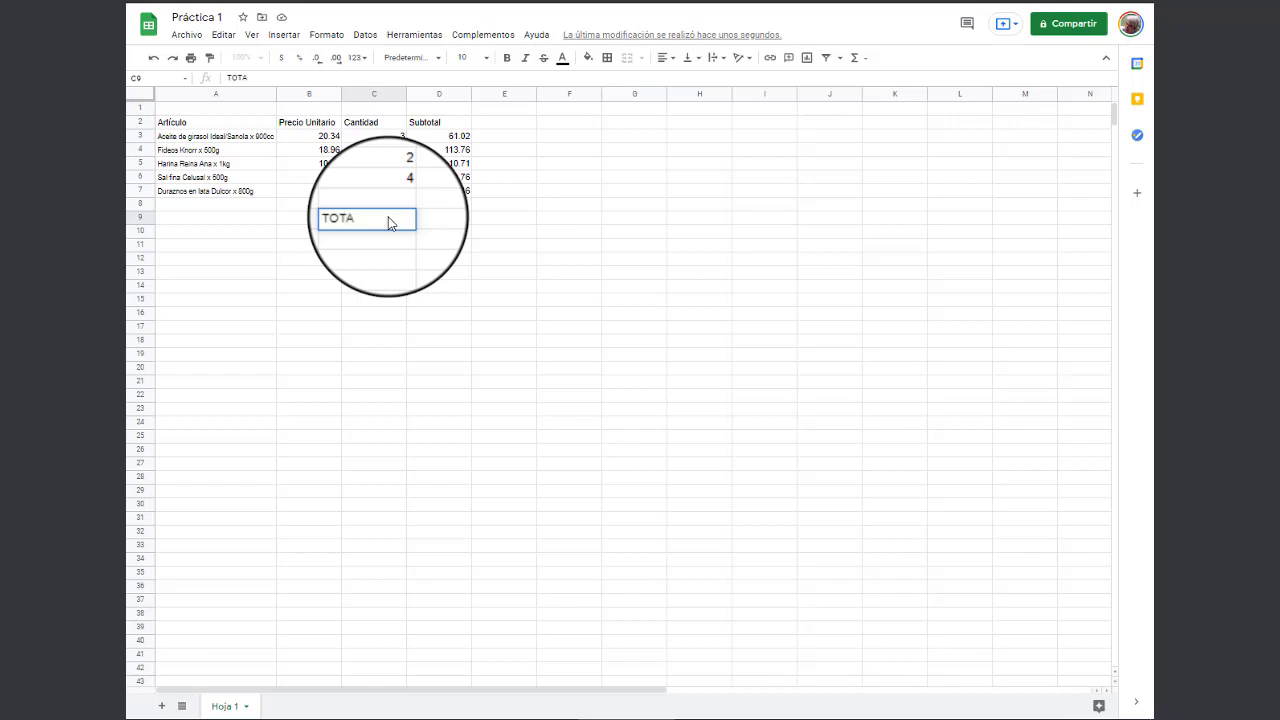
{"action": "left_click", "coordinate": [456, 222]}
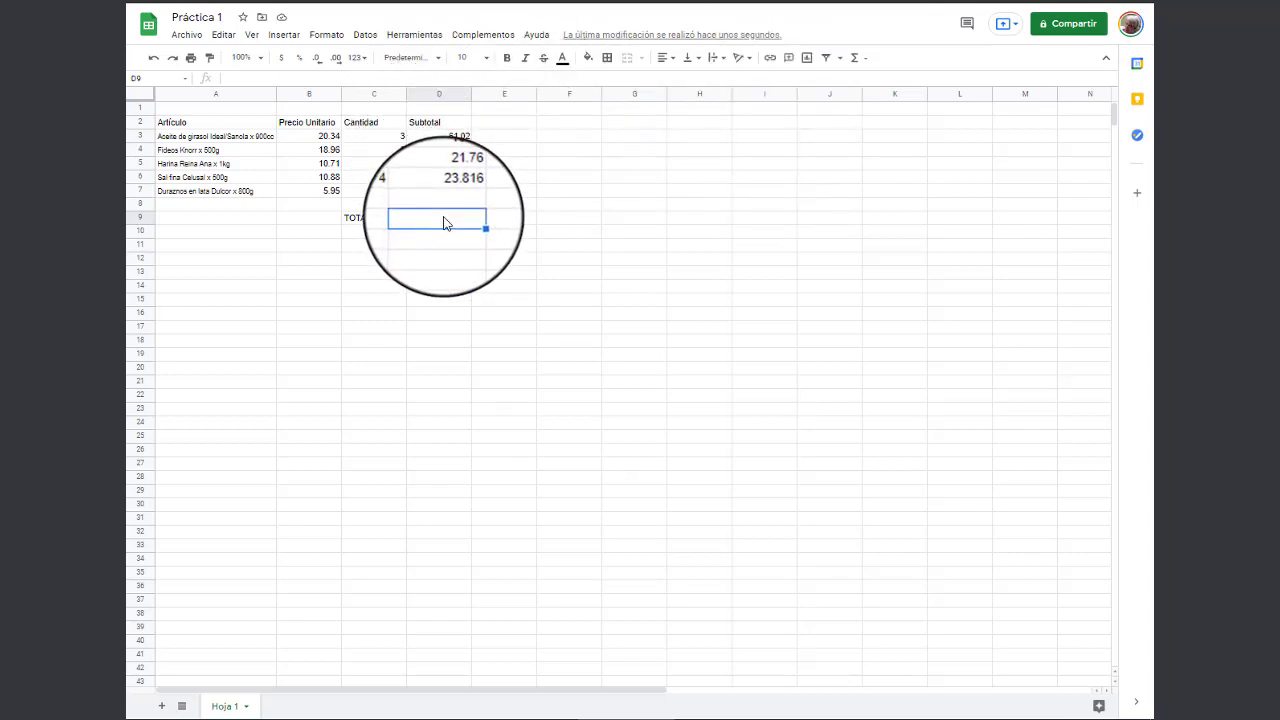
{"action": "type", "text": "="}
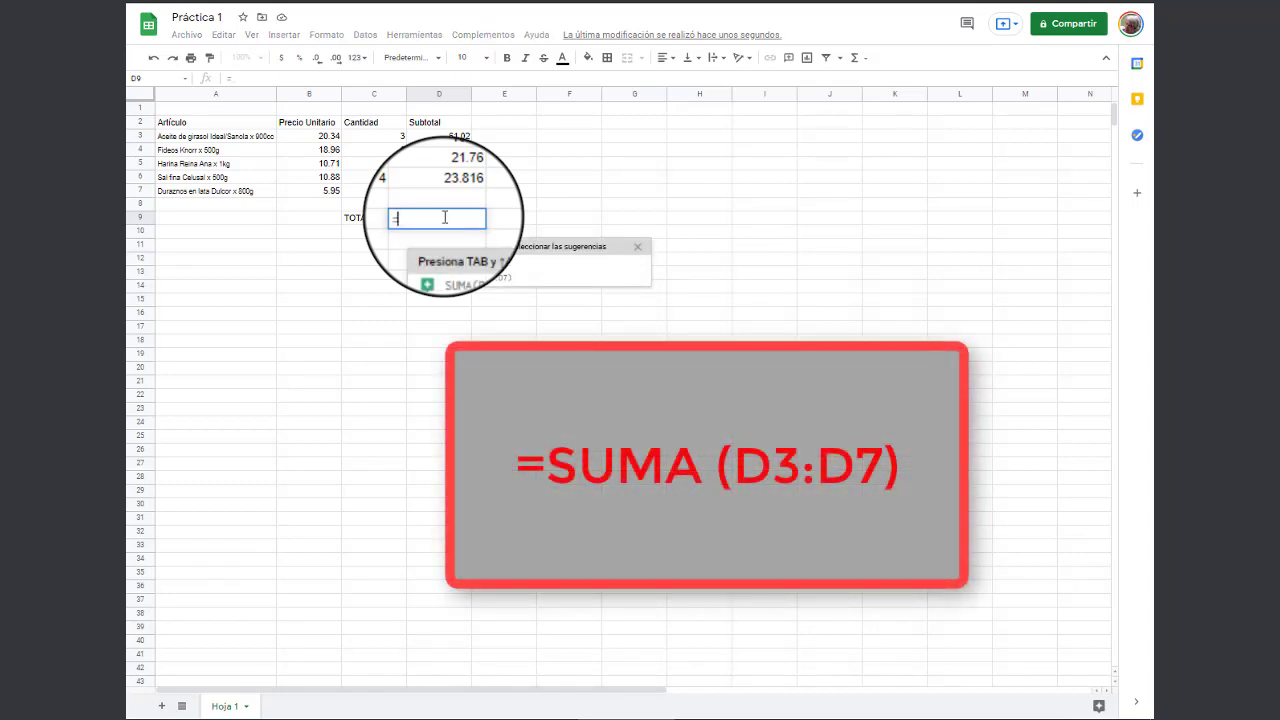
{"action": "type", "text": "suma"}
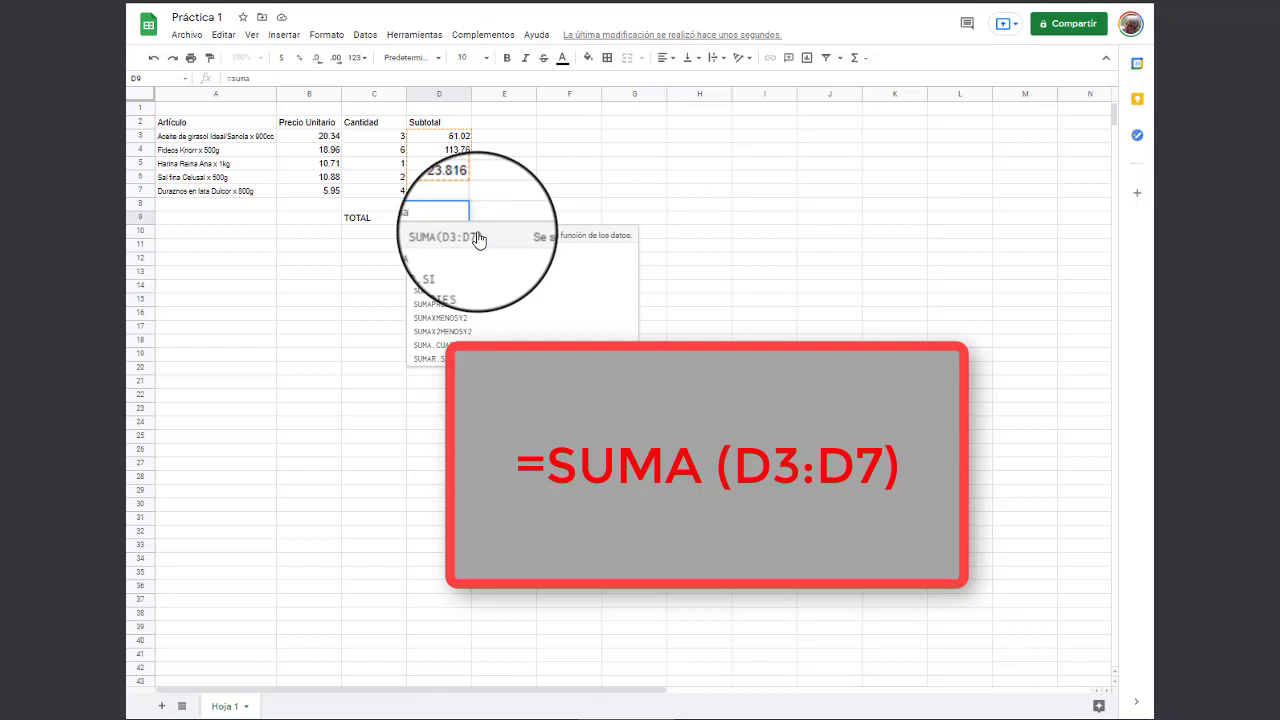
{"action": "left_click", "coordinate": [478, 238]}
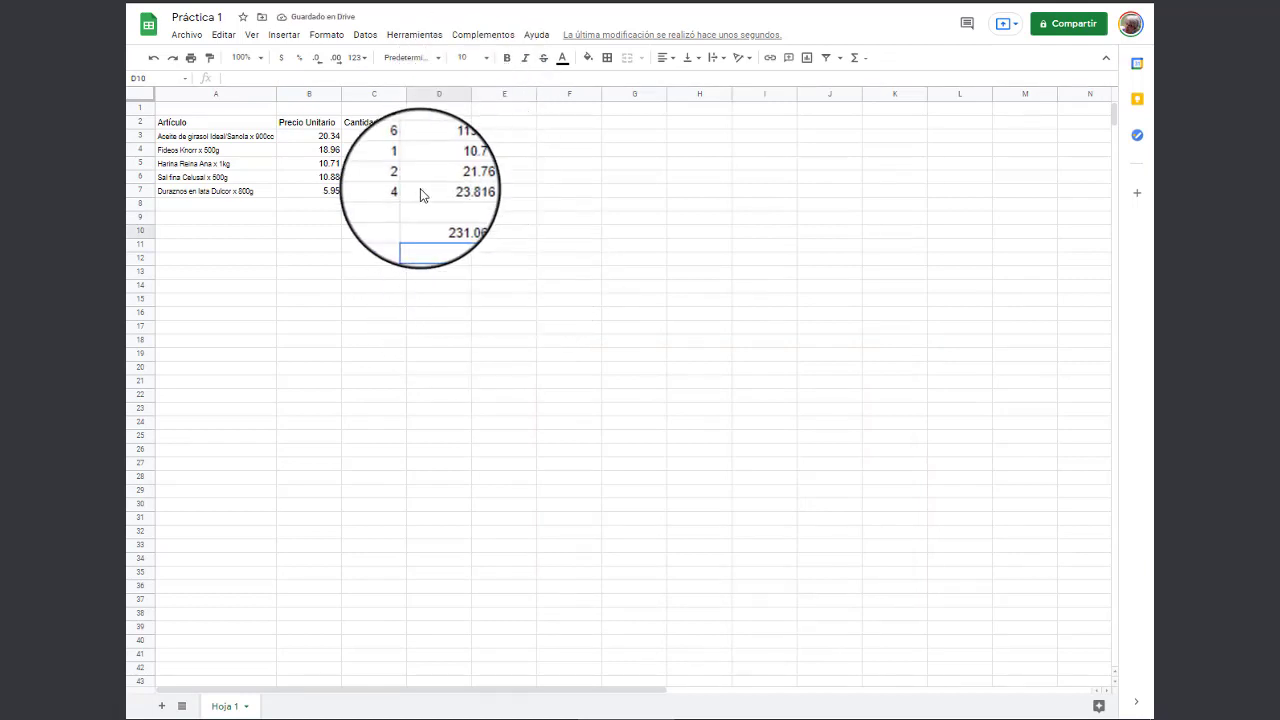
Reduce the total in D9 to one decimal place
{"action": "left_click", "coordinate": [462, 220]}
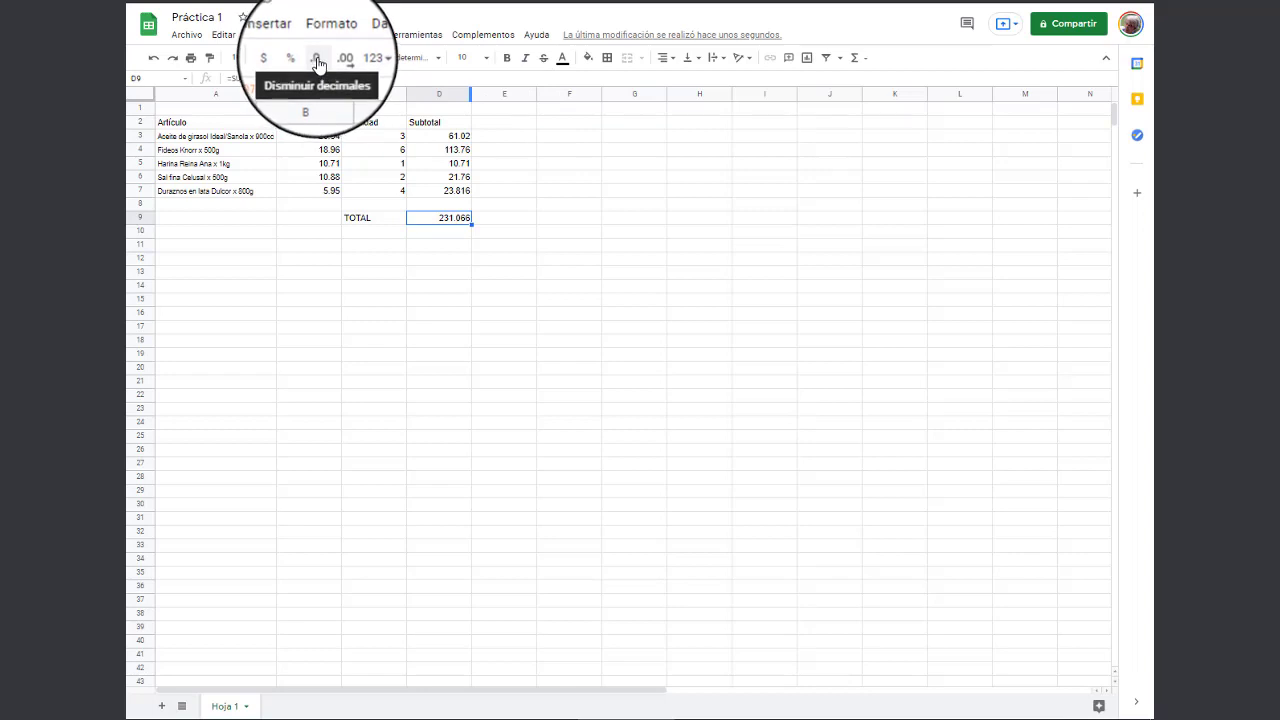
{"action": "left_click", "coordinate": [317, 60]}
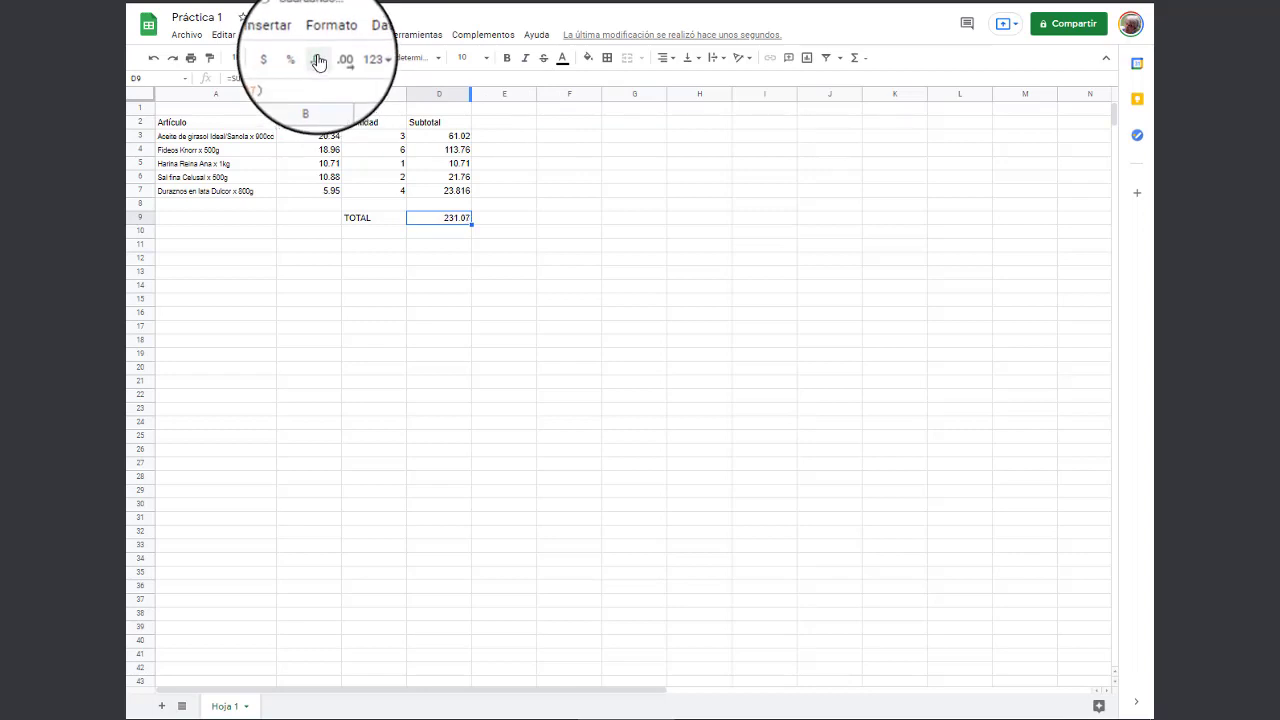
{"action": "left_click", "coordinate": [317, 60]}
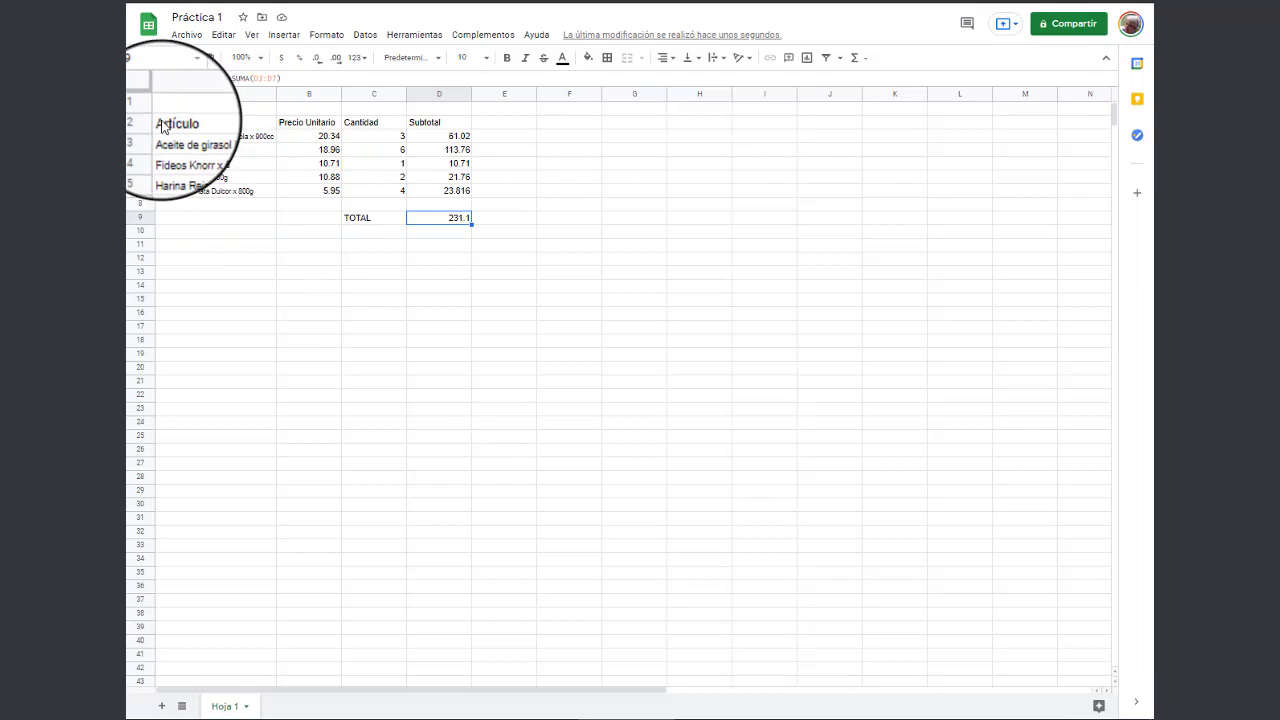
Insert one column to the left of the Artículo column and check the first article's updated subtotal formula
{"action": "left_click", "coordinate": [203, 93]}
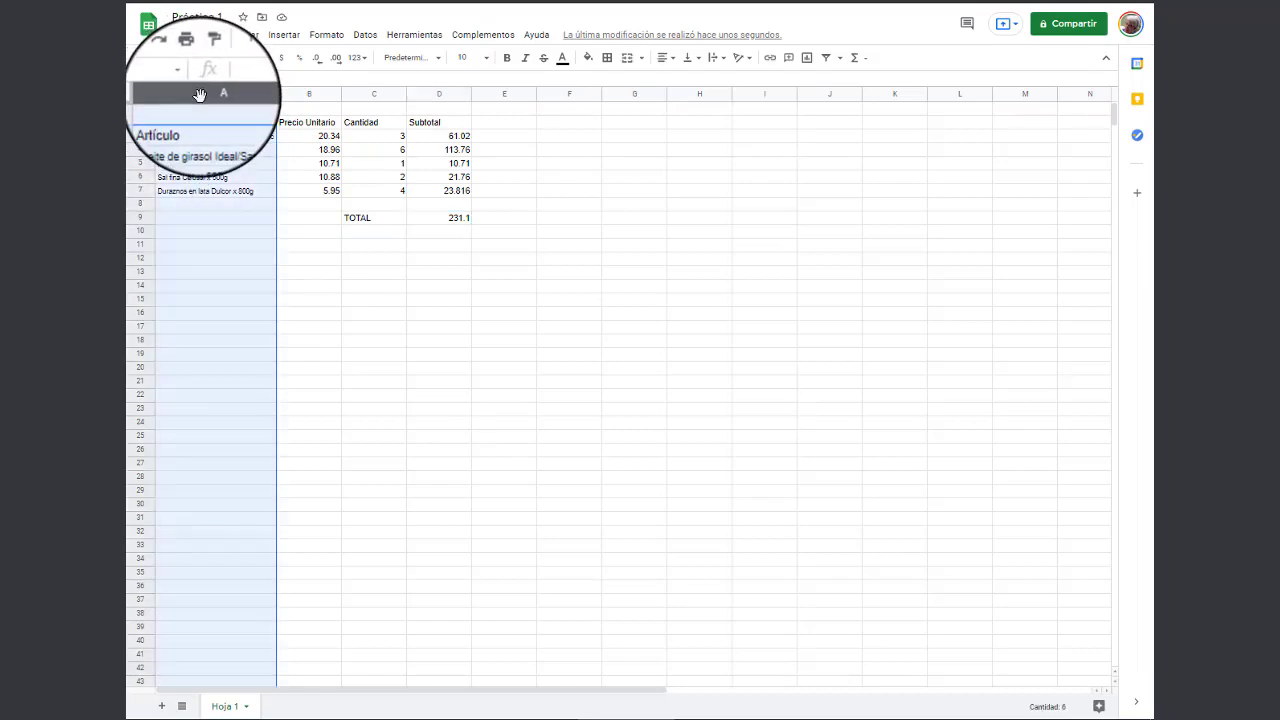
{"action": "right_click", "coordinate": [201, 92]}
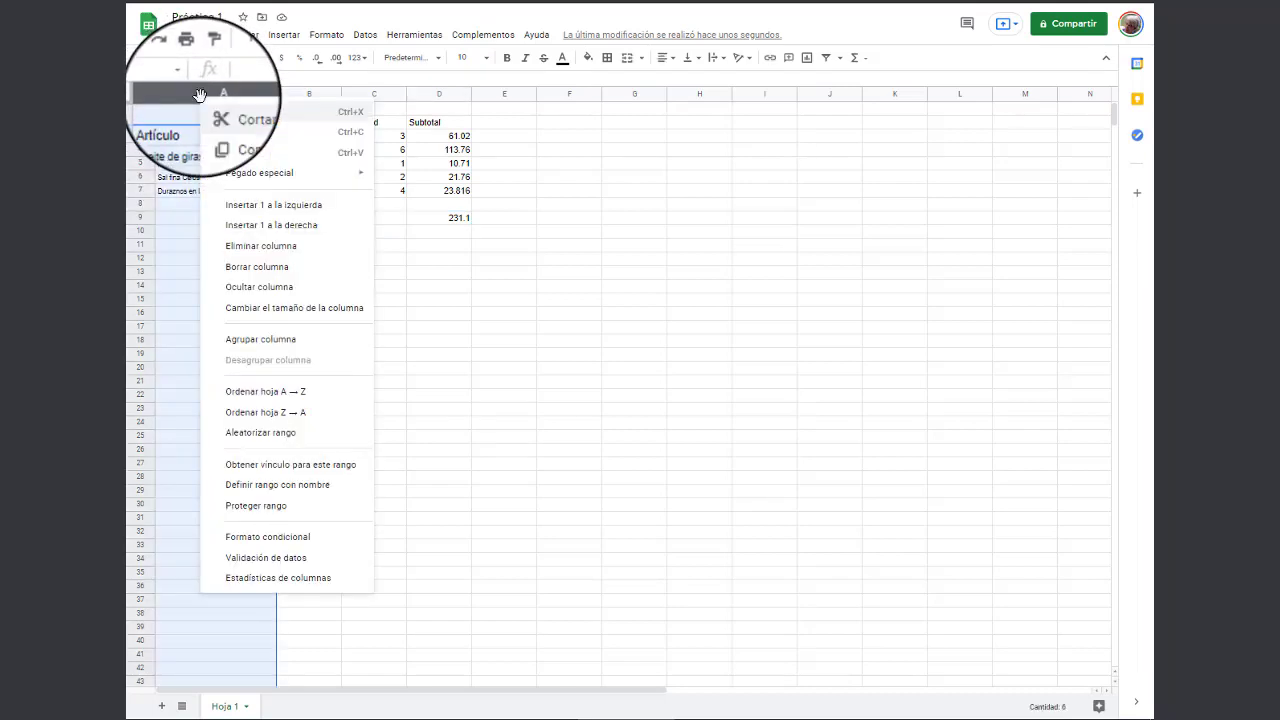
{"action": "left_click", "coordinate": [290, 210]}
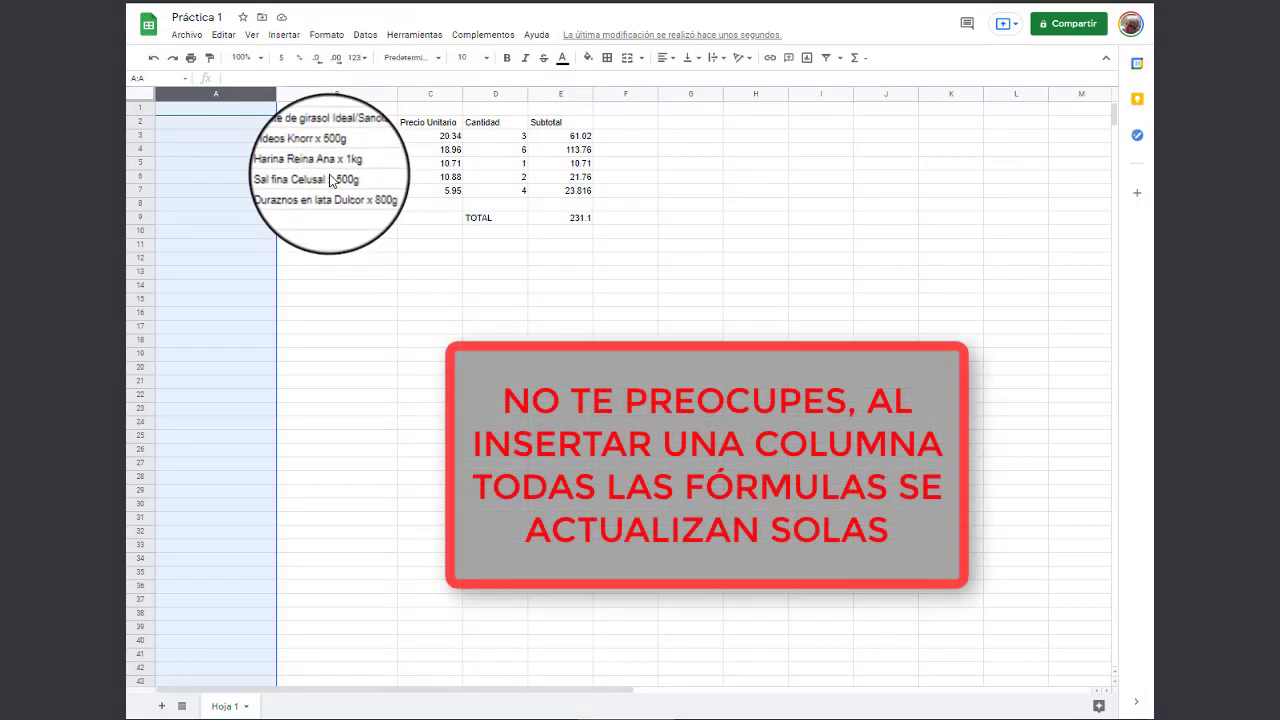
{"action": "left_click", "coordinate": [571, 137]}
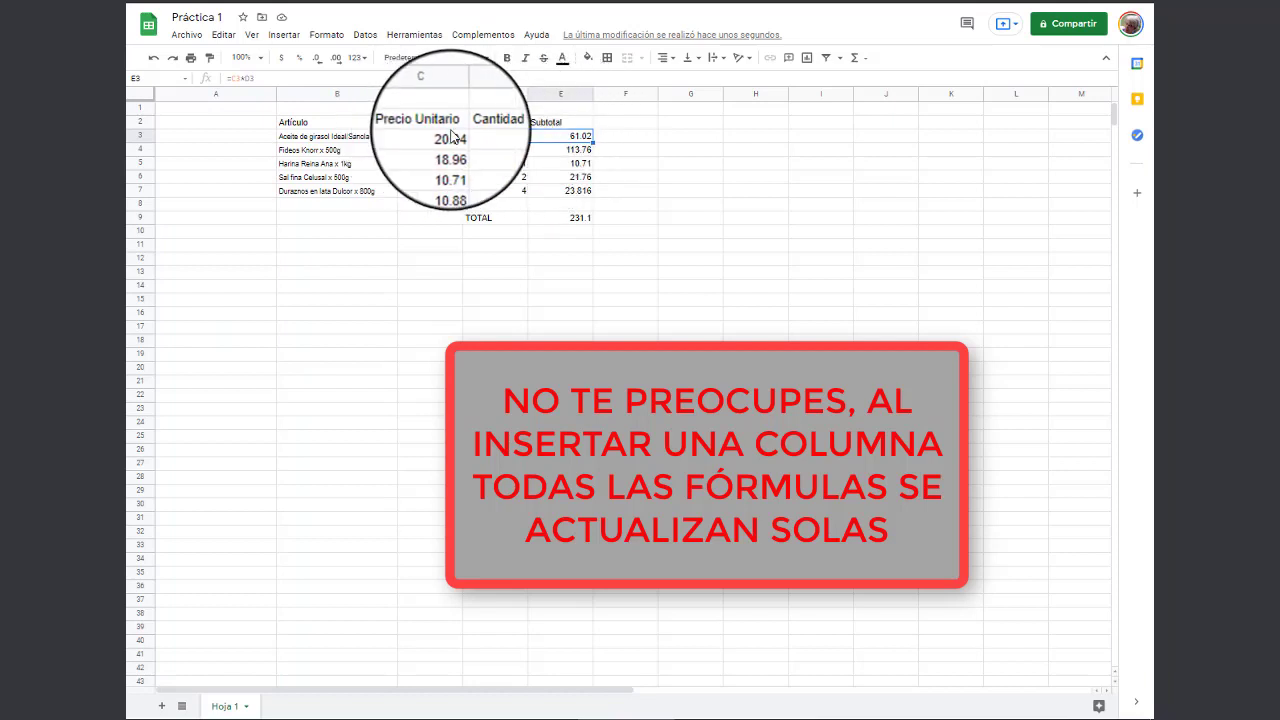
Number the articles in column A by entering 1 in A3 and 2 in A4 and filling the series down to A7
{"action": "left_click", "coordinate": [239, 94]}
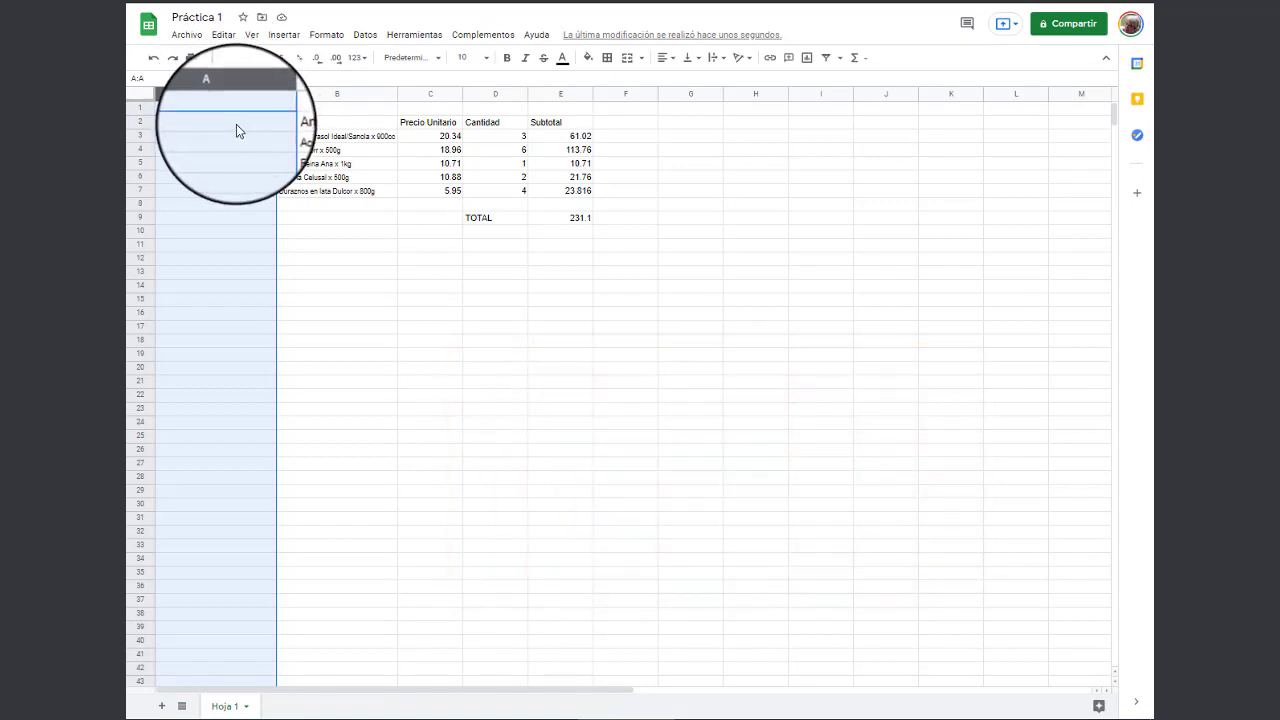
{"action": "left_click", "coordinate": [236, 124]}
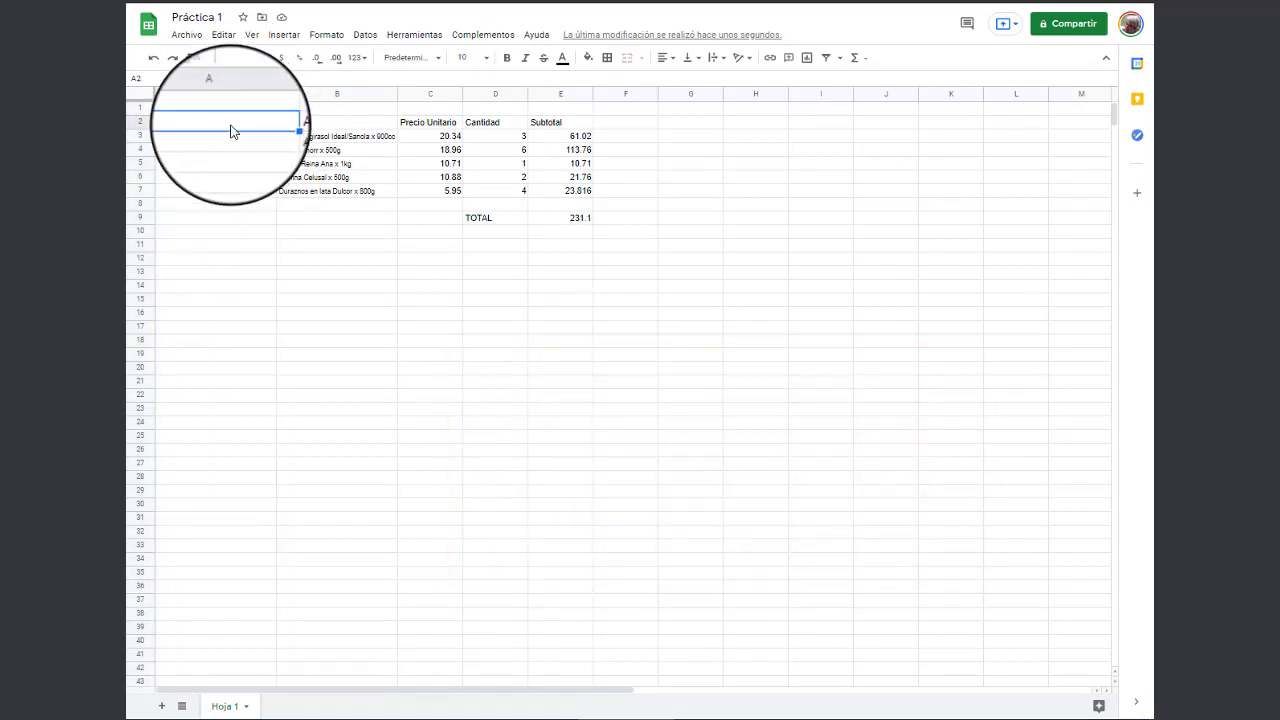
{"action": "key", "text": "Down"}
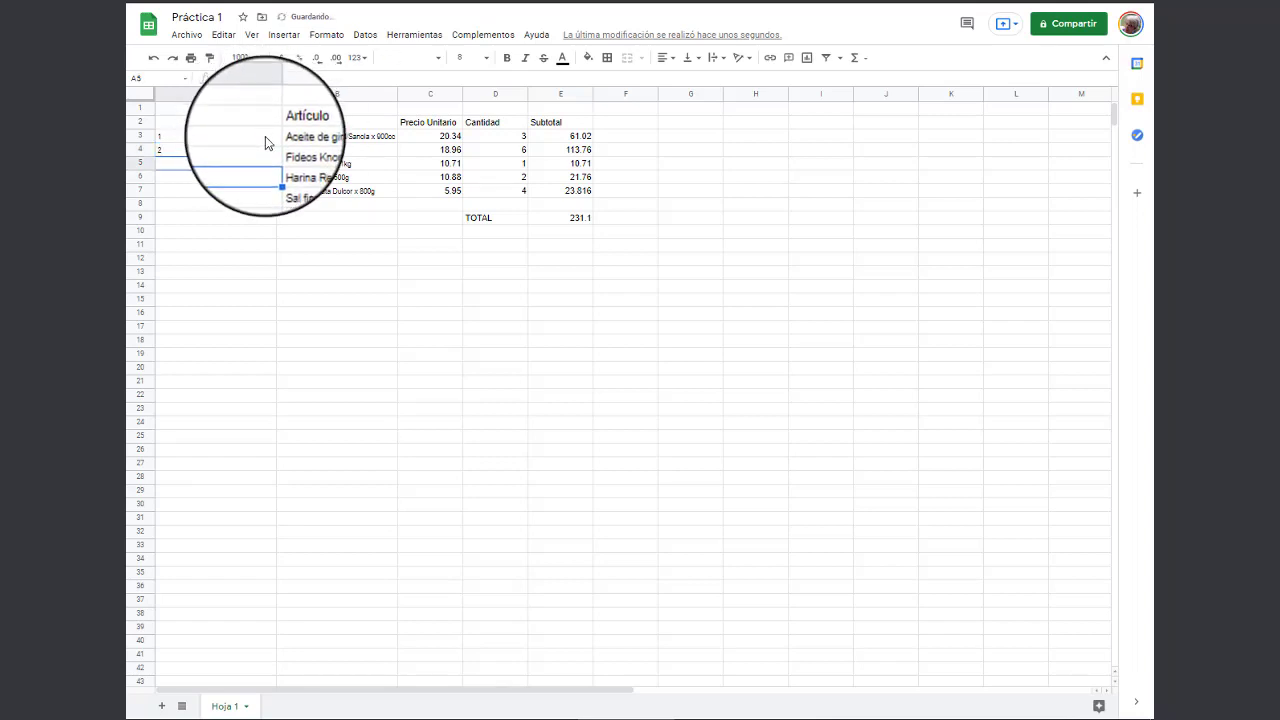
{"action": "left_click", "coordinate": [235, 137]}
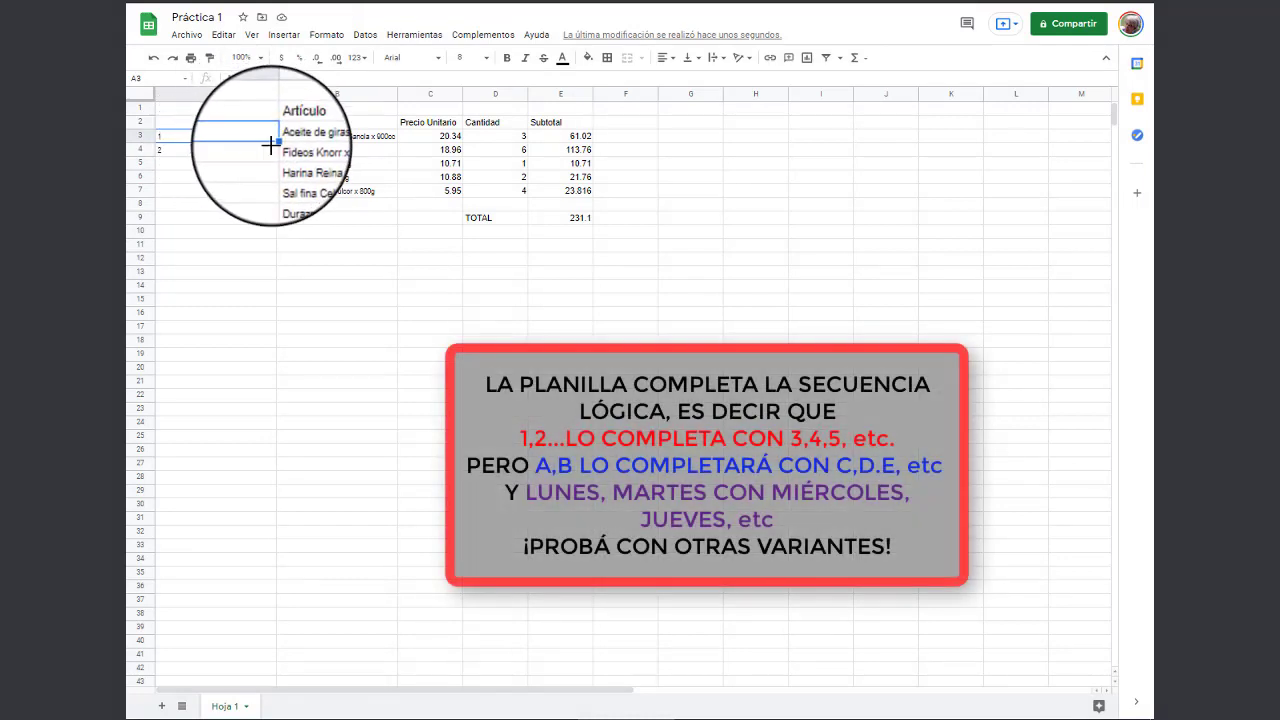
{"action": "left_click_drag", "start_coordinate": [246, 139], "coordinate": [272, 195]}
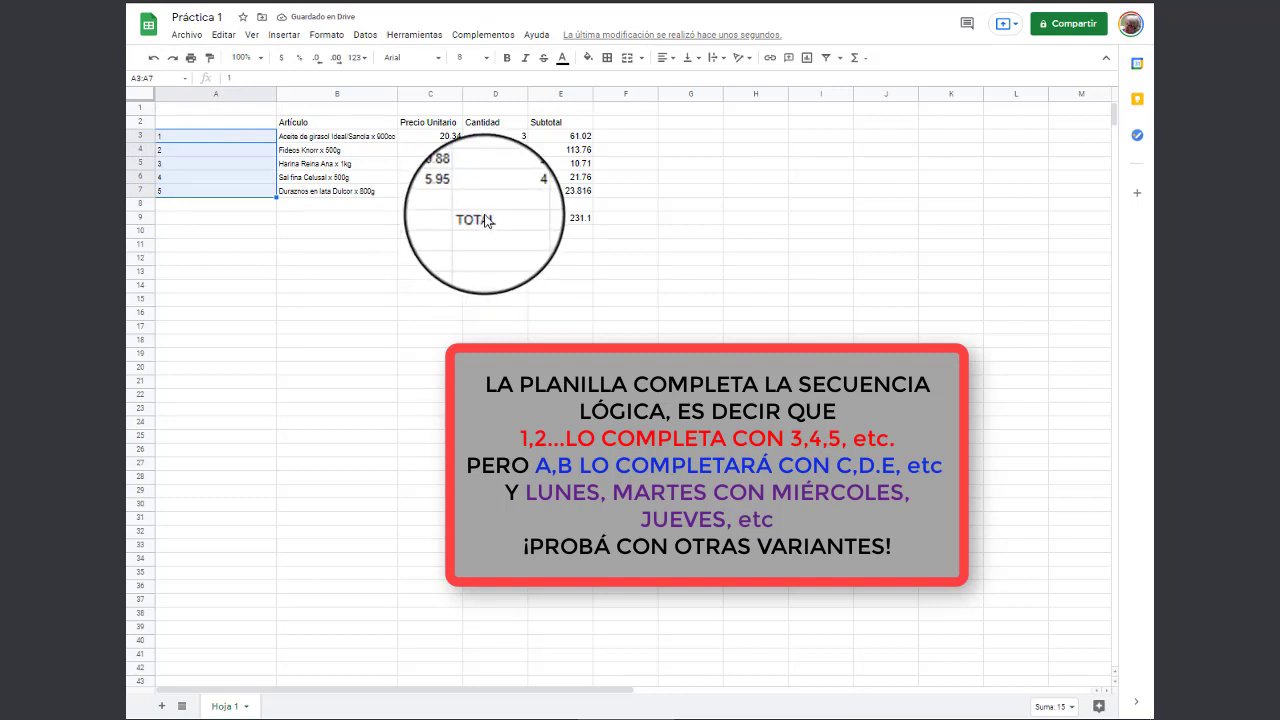
Fit the width of column A to its article numbers
{"action": "left_click_drag", "start_coordinate": [484, 221], "coordinate": [586, 222]}
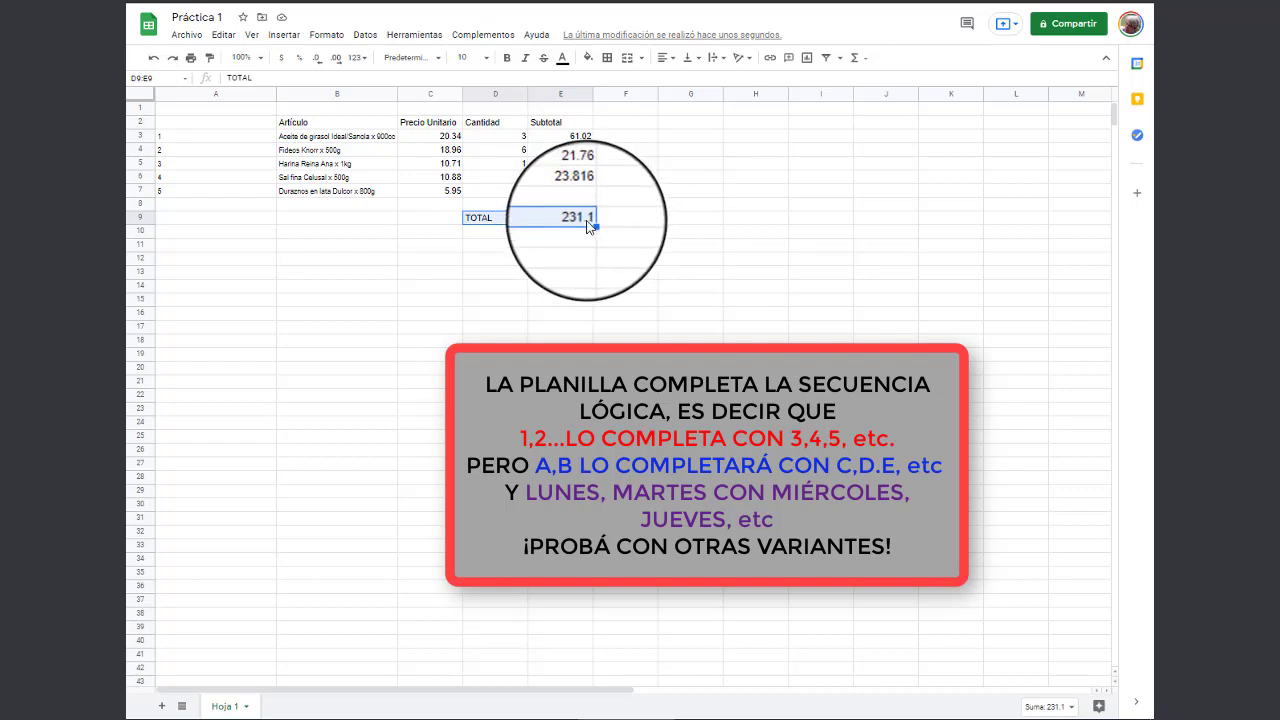
{"action": "left_click_drag", "start_coordinate": [495, 313], "coordinate": [560, 313]}
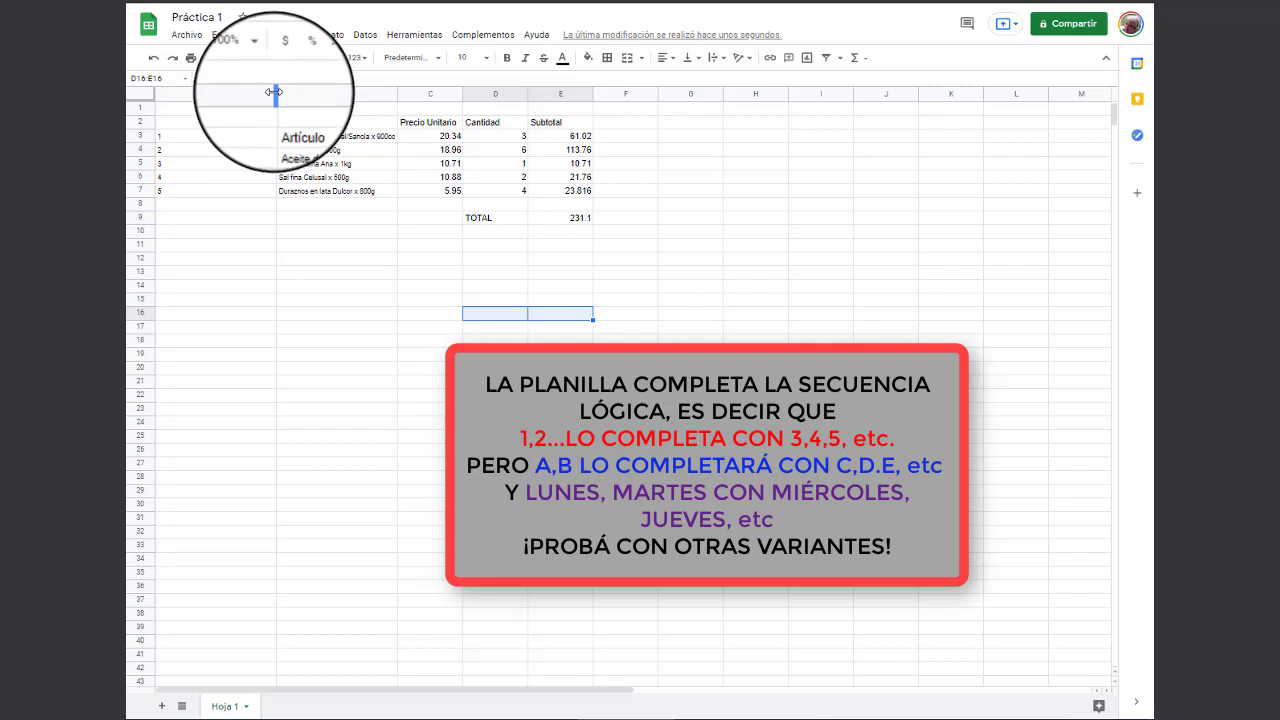
{"action": "mouse_move", "coordinate": [274, 92]}
{"action": "left_mouse_down"}
{"action": "mouse_move", "coordinate": [172, 78]}
{"action": "mouse_move", "coordinate": [281, 91]}
{"action": "left_mouse_up"}
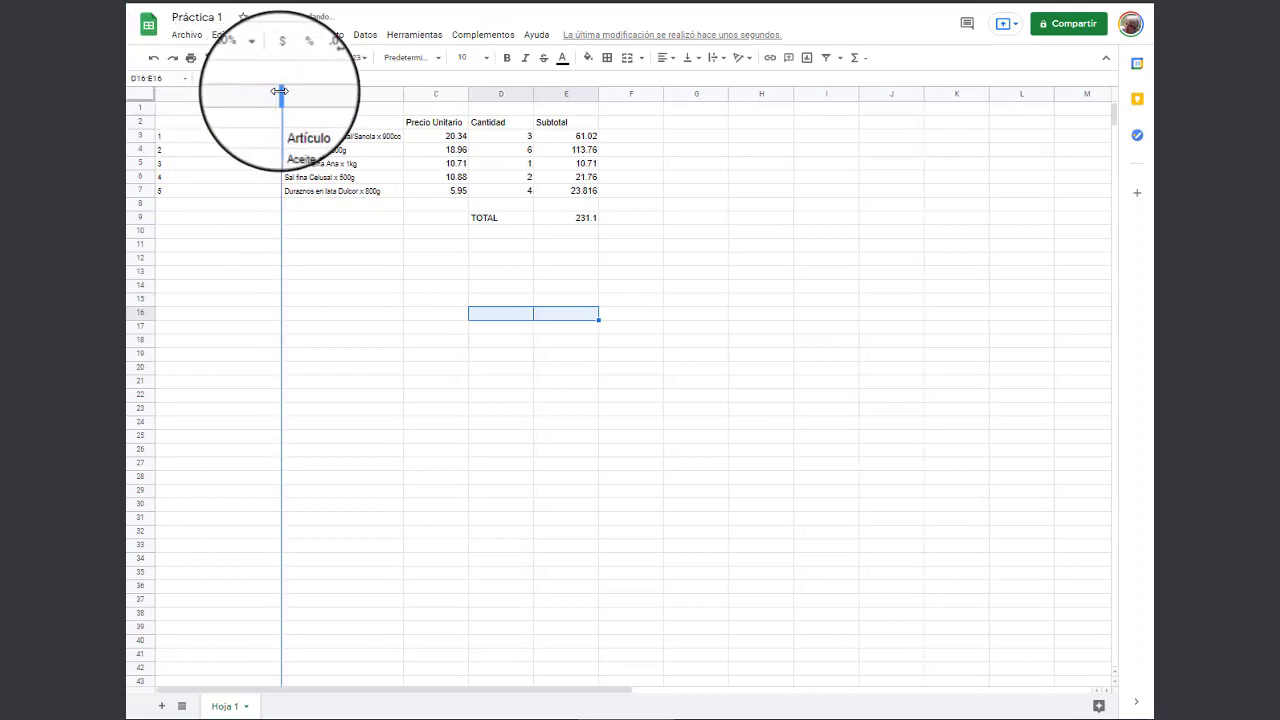
{"action": "double_click", "coordinate": [281, 91]}
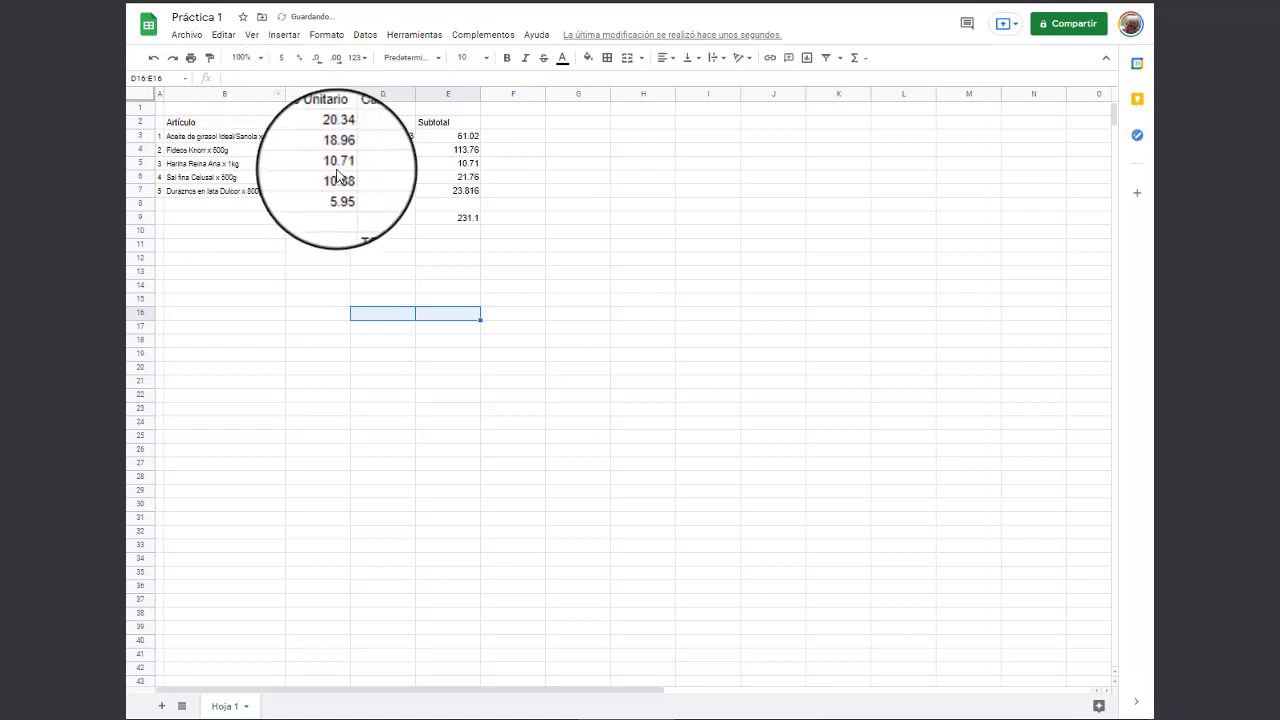
Set the font size of the table range A1:E10 to 14
{"action": "left_click_drag", "start_coordinate": [160, 108], "coordinate": [468, 230]}
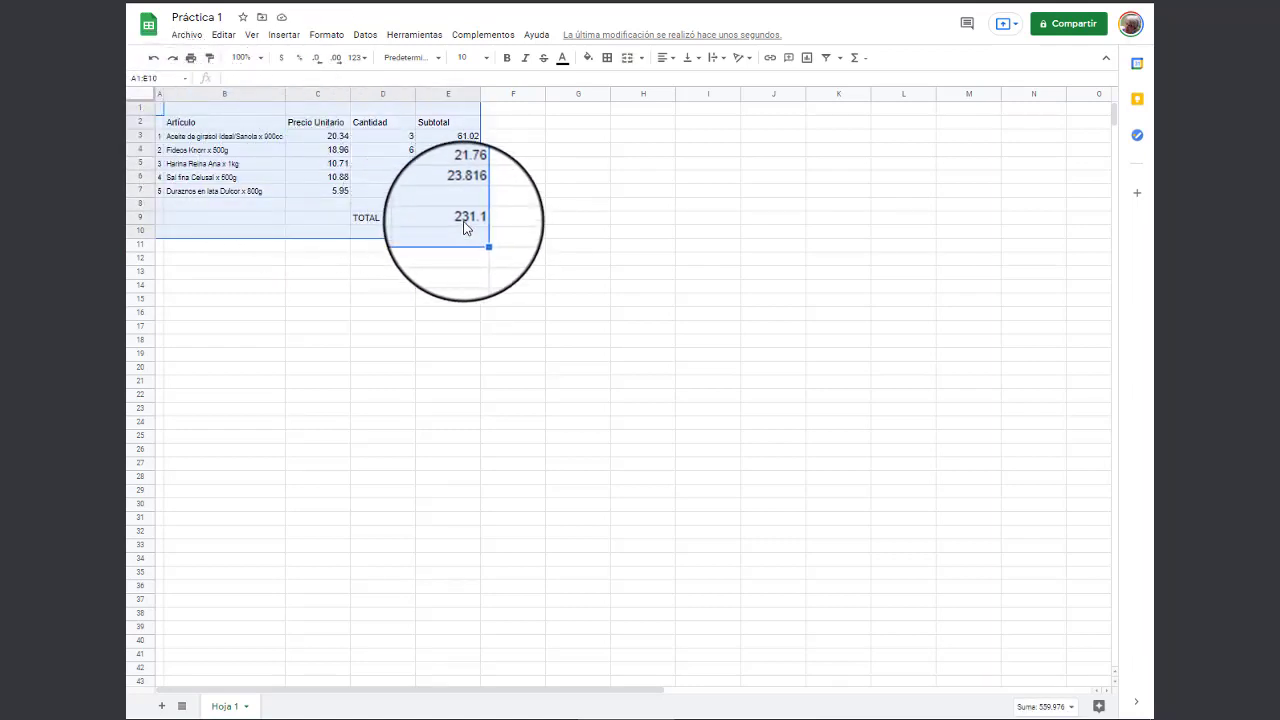
{"action": "left_click", "coordinate": [480, 58]}
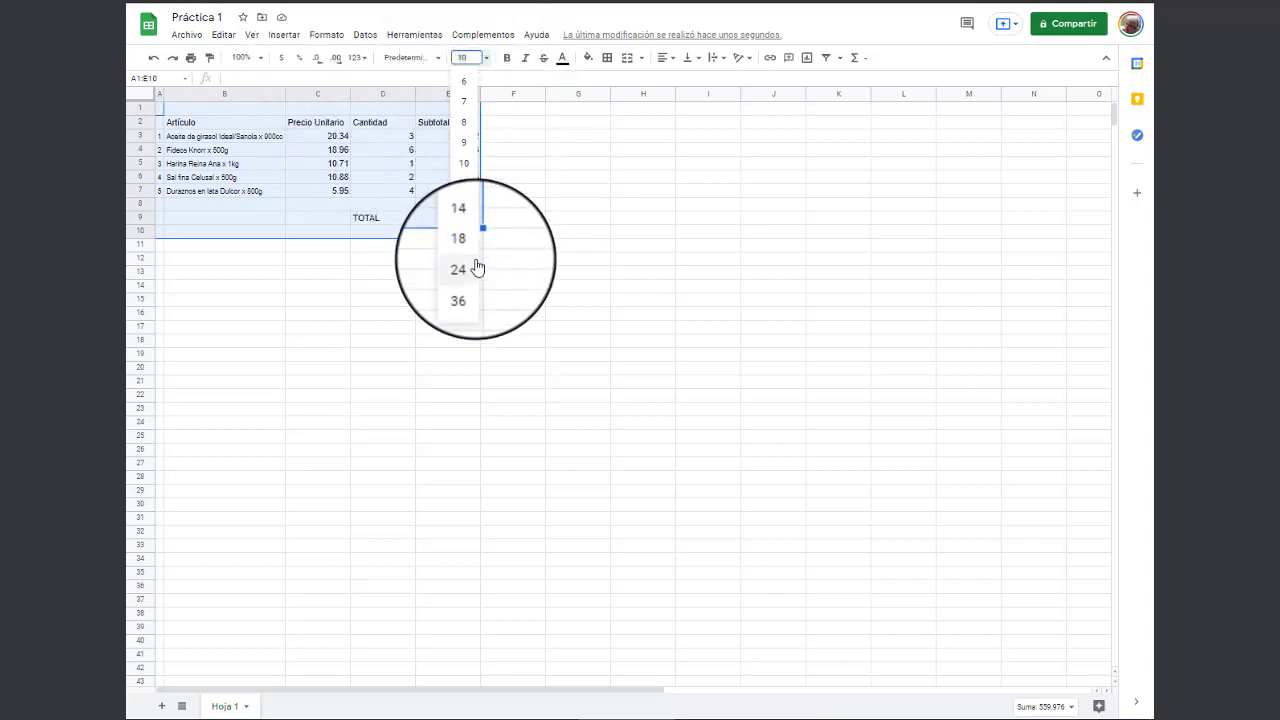
{"action": "left_click", "coordinate": [470, 228]}
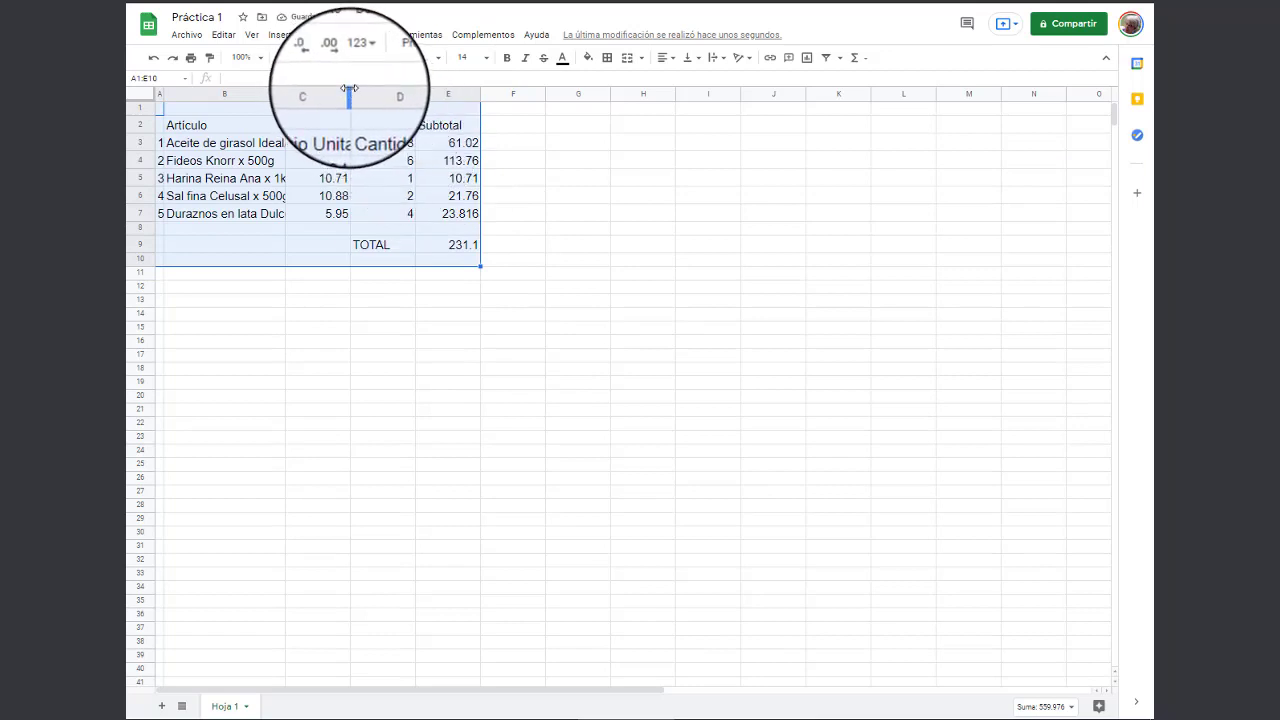
Wrap the text of the Precio Unitario heading in C2
{"action": "left_click", "coordinate": [333, 127]}
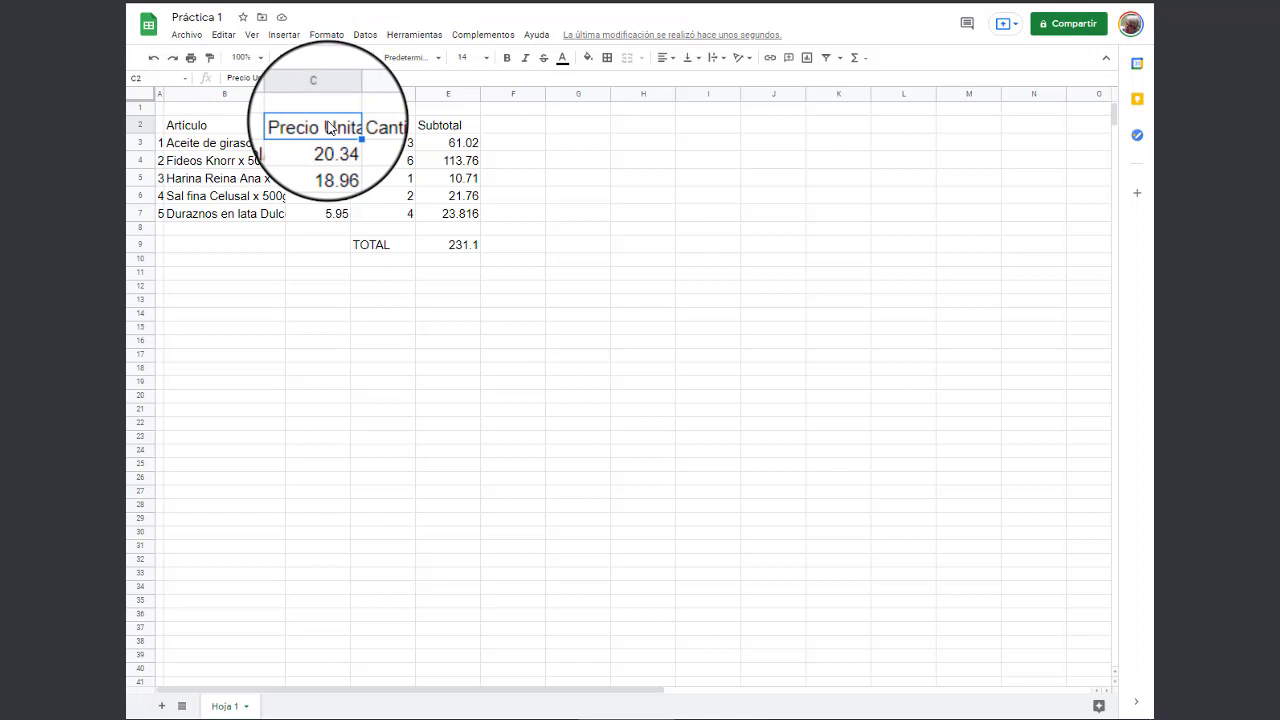
{"action": "left_click", "coordinate": [727, 65]}
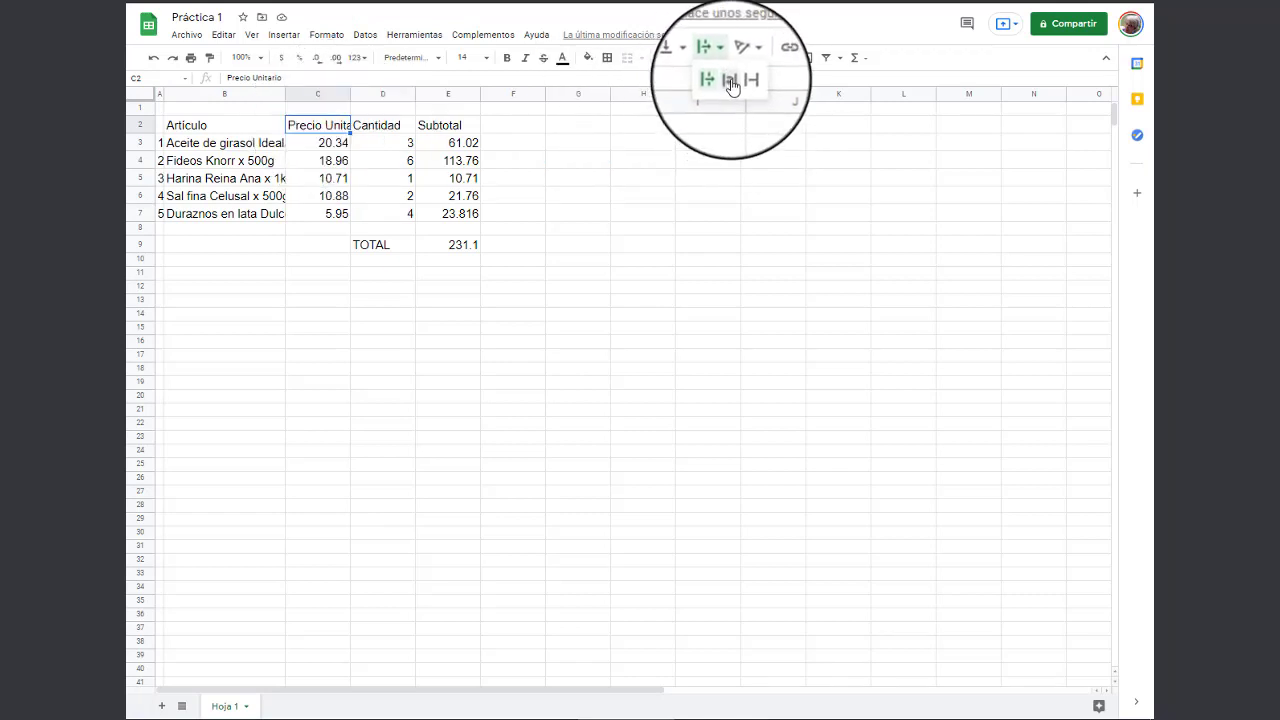
{"action": "left_click", "coordinate": [729, 80]}
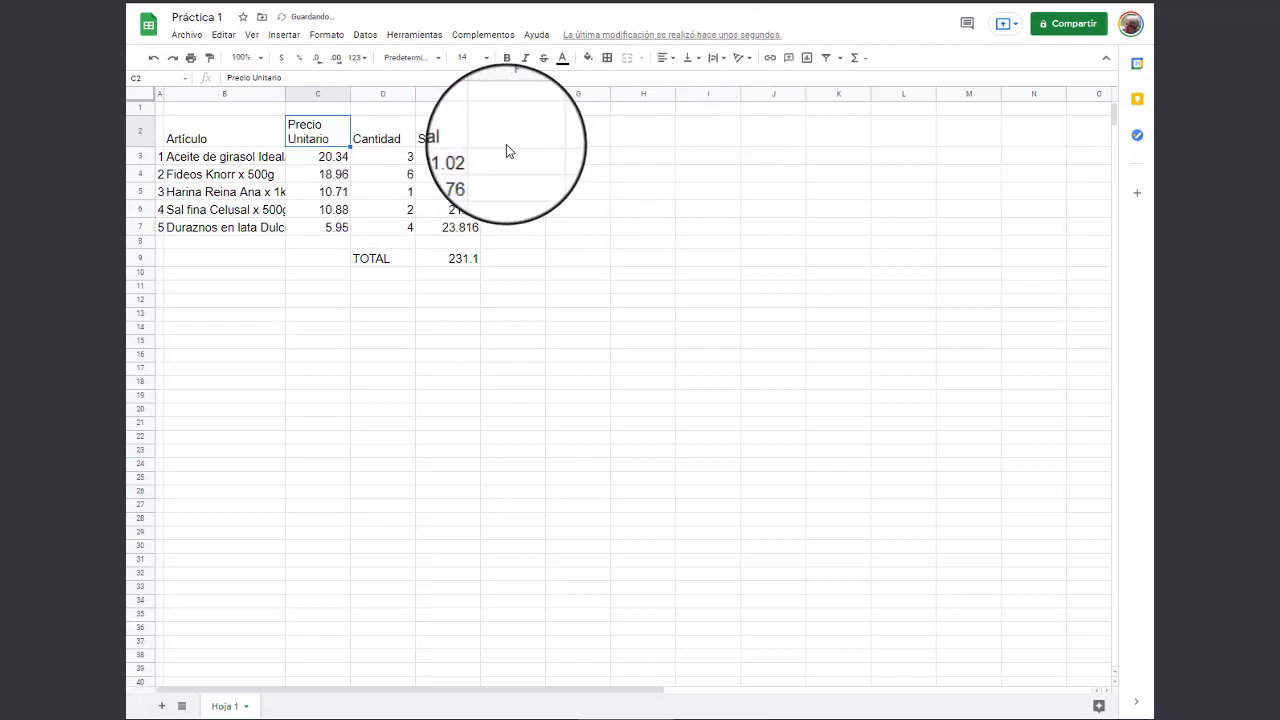
{"action": "left_click", "coordinate": [470, 192]}
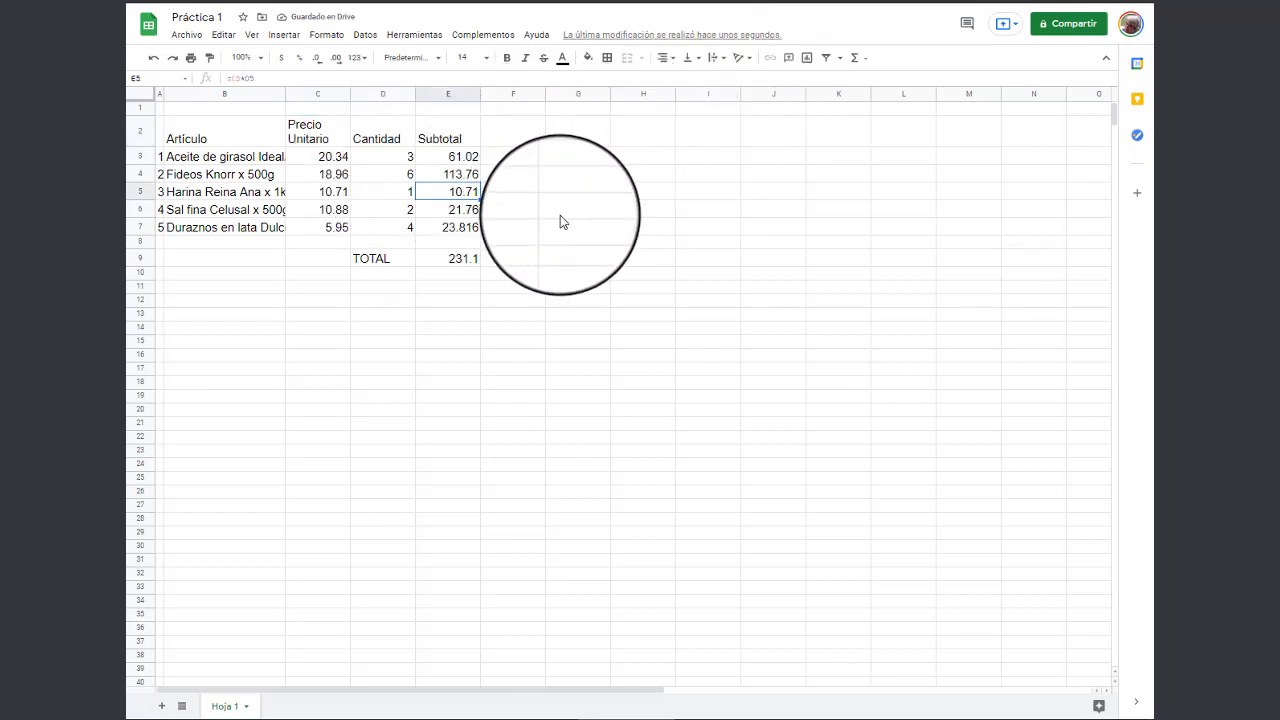
Widen column A slightly so the article numbers have more room
{"action": "left_click", "coordinate": [167, 96]}
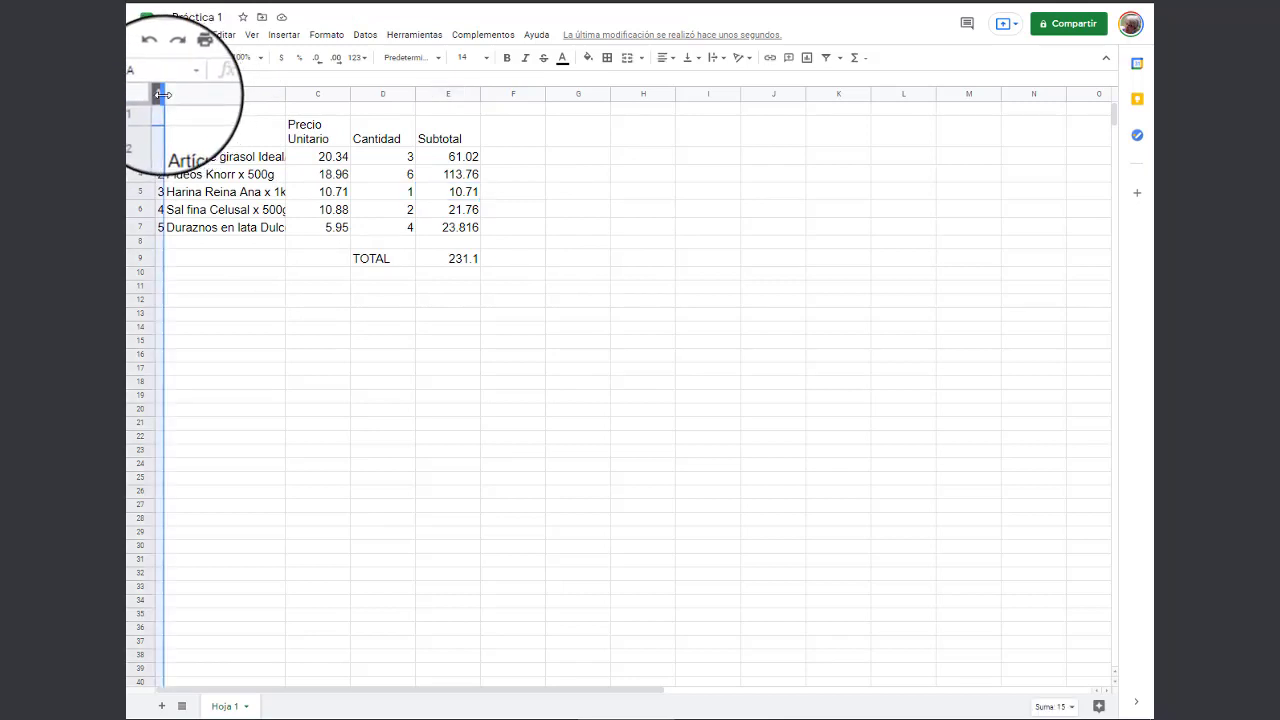
{"action": "left_click_drag", "start_coordinate": [162, 94], "coordinate": [171, 97]}
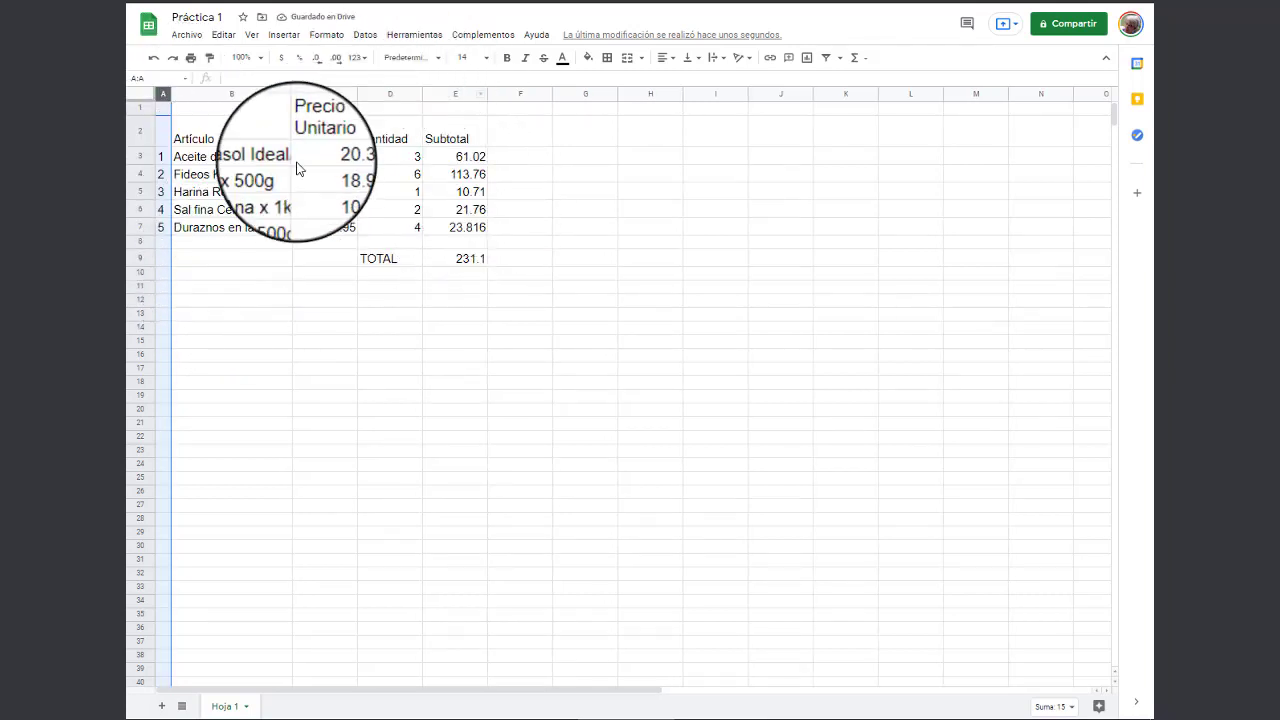
{"action": "left_click", "coordinate": [510, 179]}
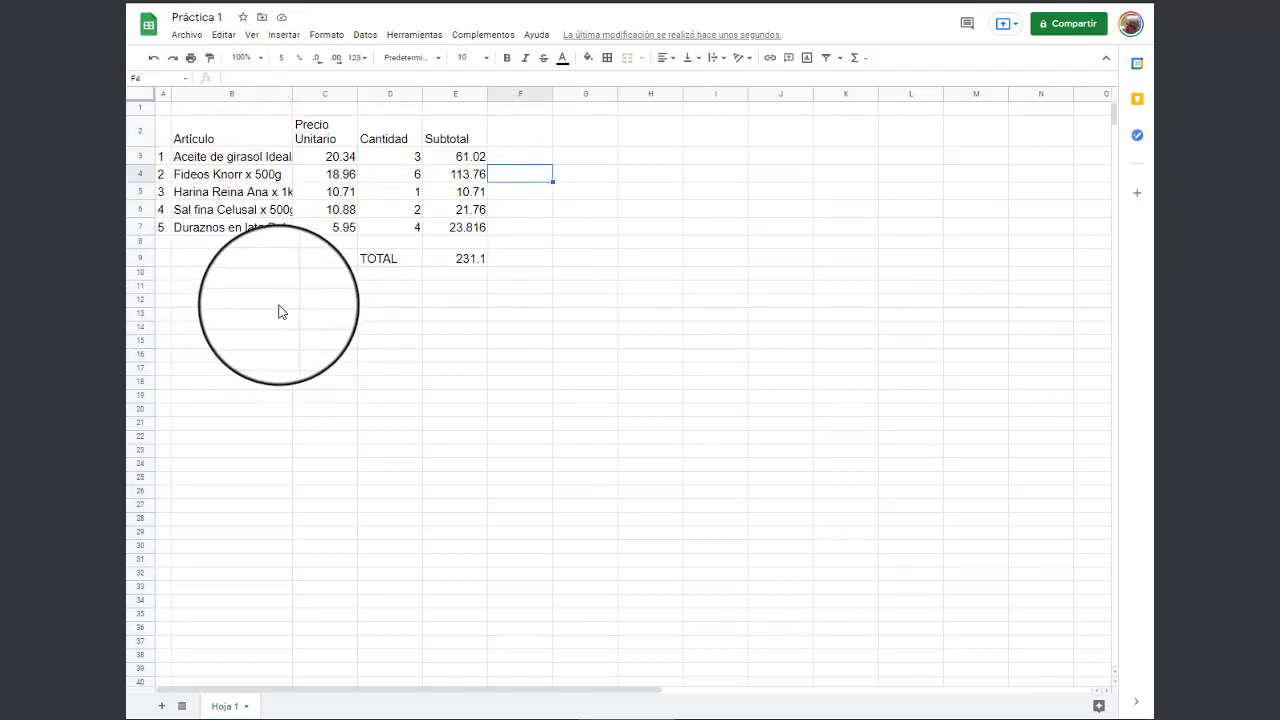
Apply all borders to the shopping table range A2:E9
{"action": "left_click_drag", "start_coordinate": [175, 140], "coordinate": [482, 264]}
{"action": "left_click", "coordinate": [165, 141]}
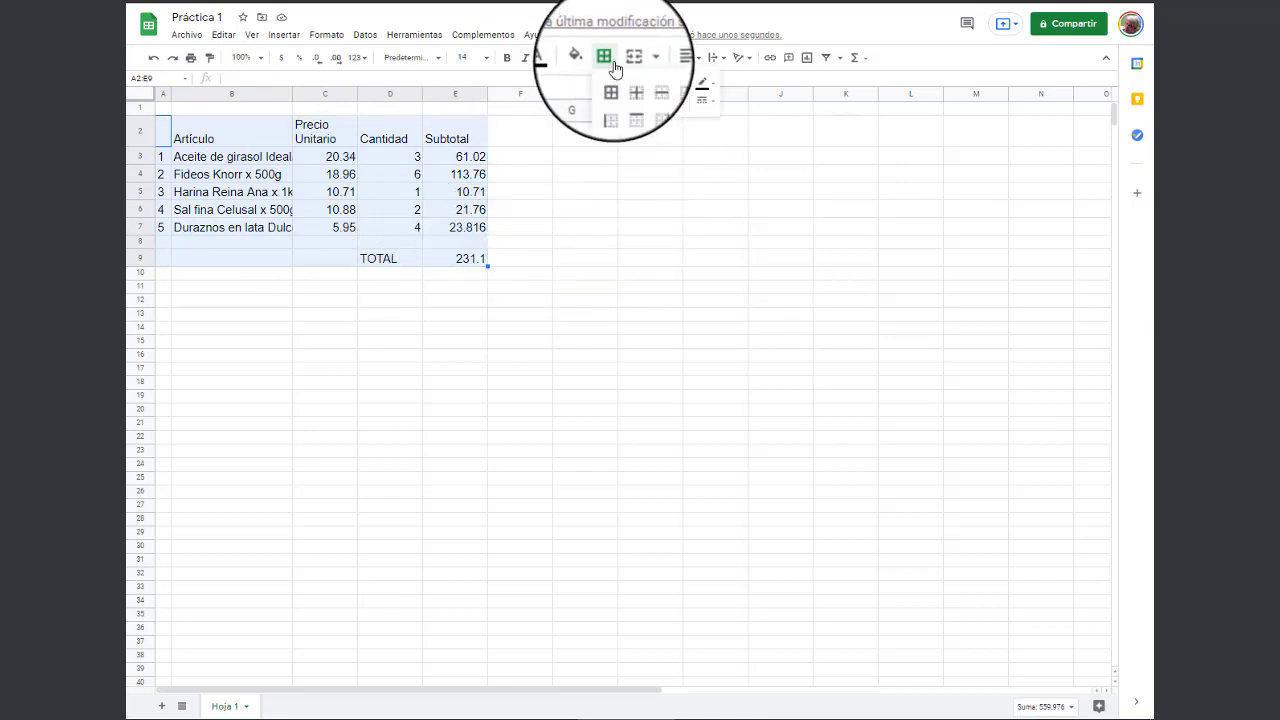
{"action": "left_click", "coordinate": [612, 86]}
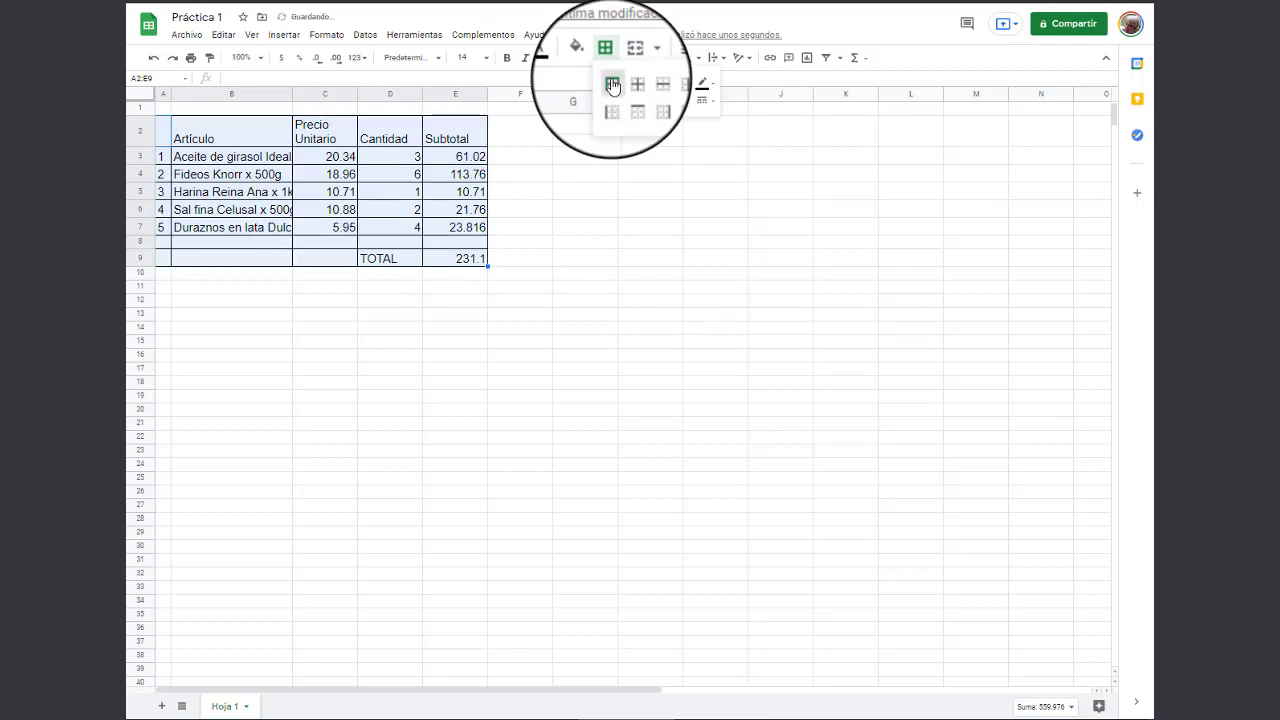
Try a cyan fill on the heading row A2:E2 and replace it with a medium blue fill
{"action": "left_click", "coordinate": [512, 258]}
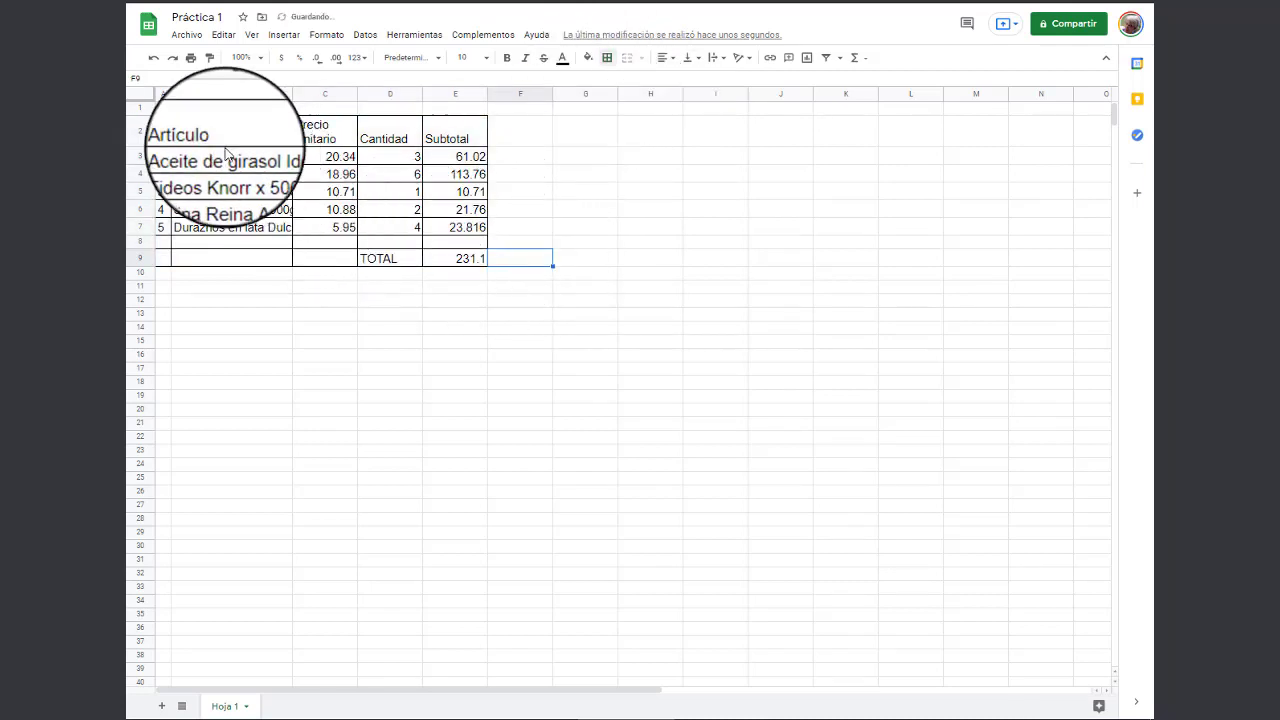
{"action": "left_click_drag", "start_coordinate": [163, 131], "coordinate": [458, 143]}
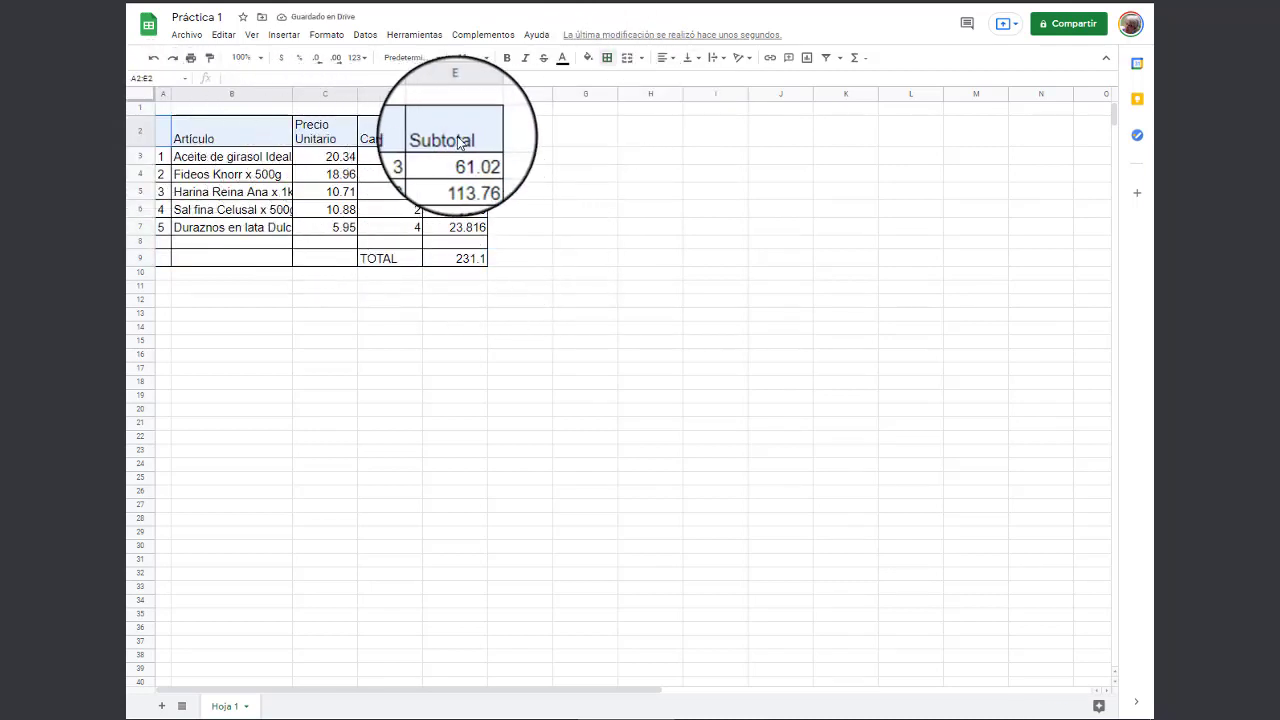
{"action": "left_click", "coordinate": [595, 62]}
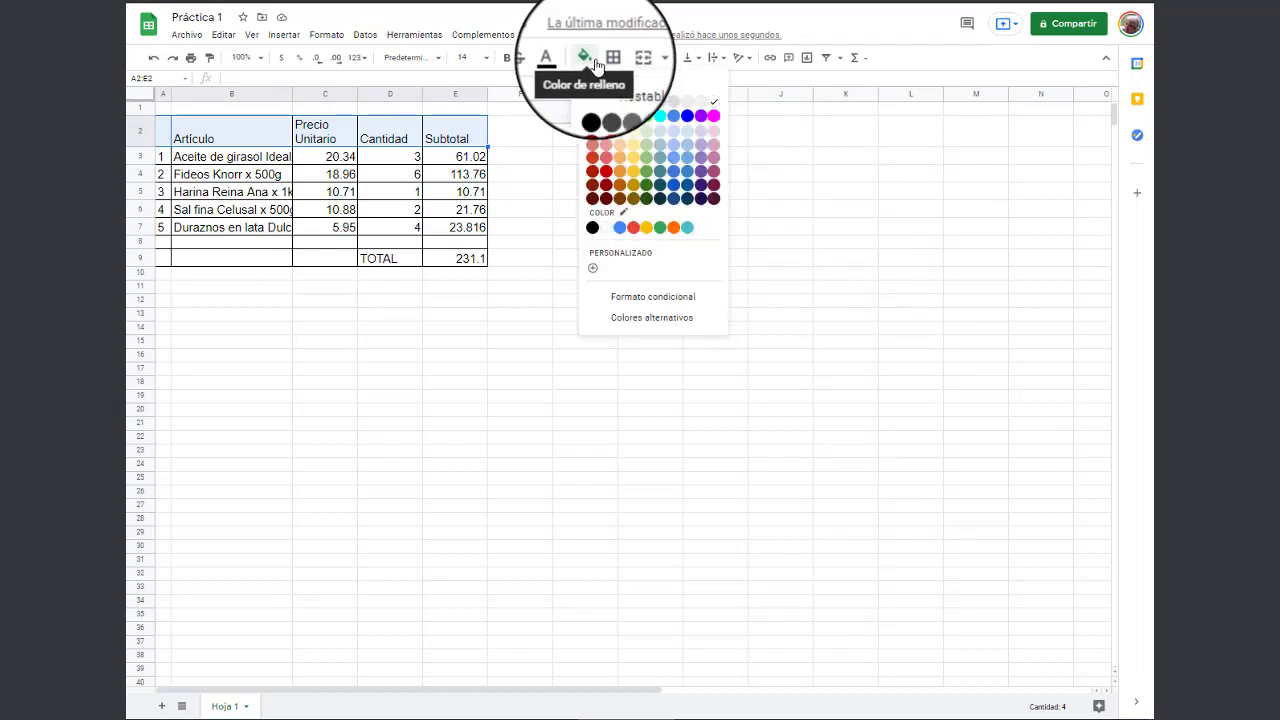
{"action": "left_click", "coordinate": [663, 118]}
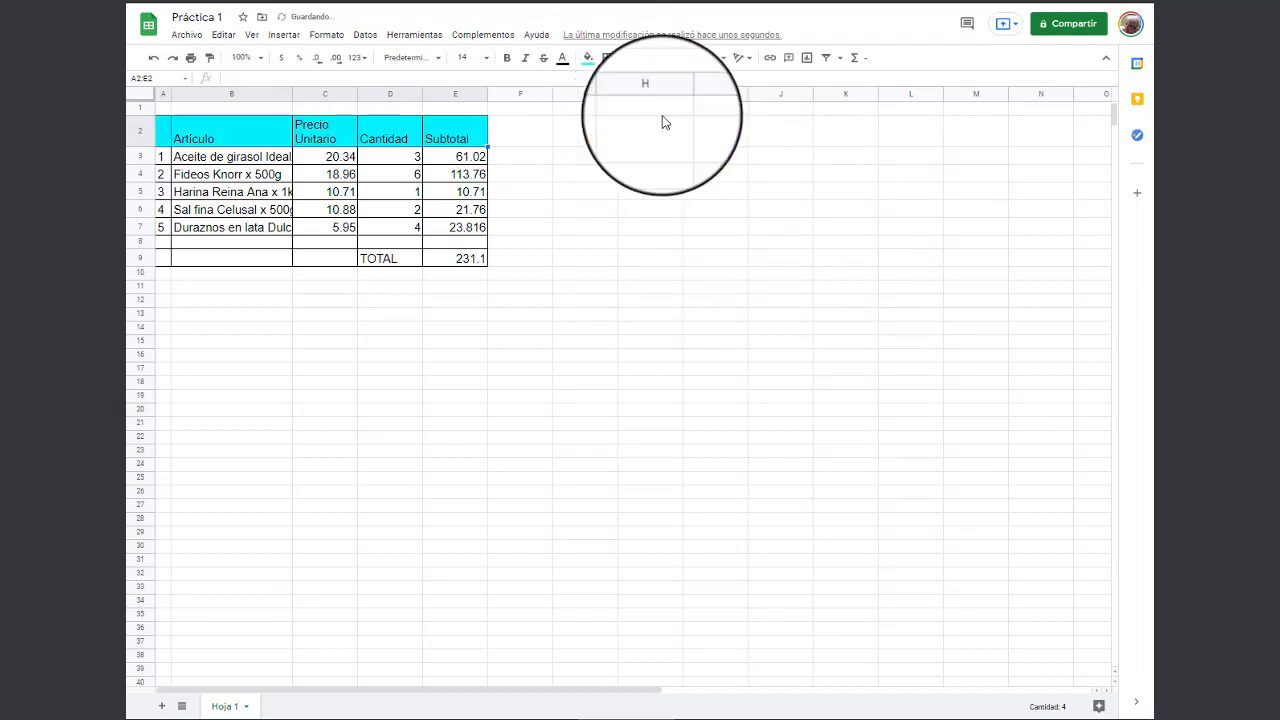
{"action": "left_click", "coordinate": [588, 57]}
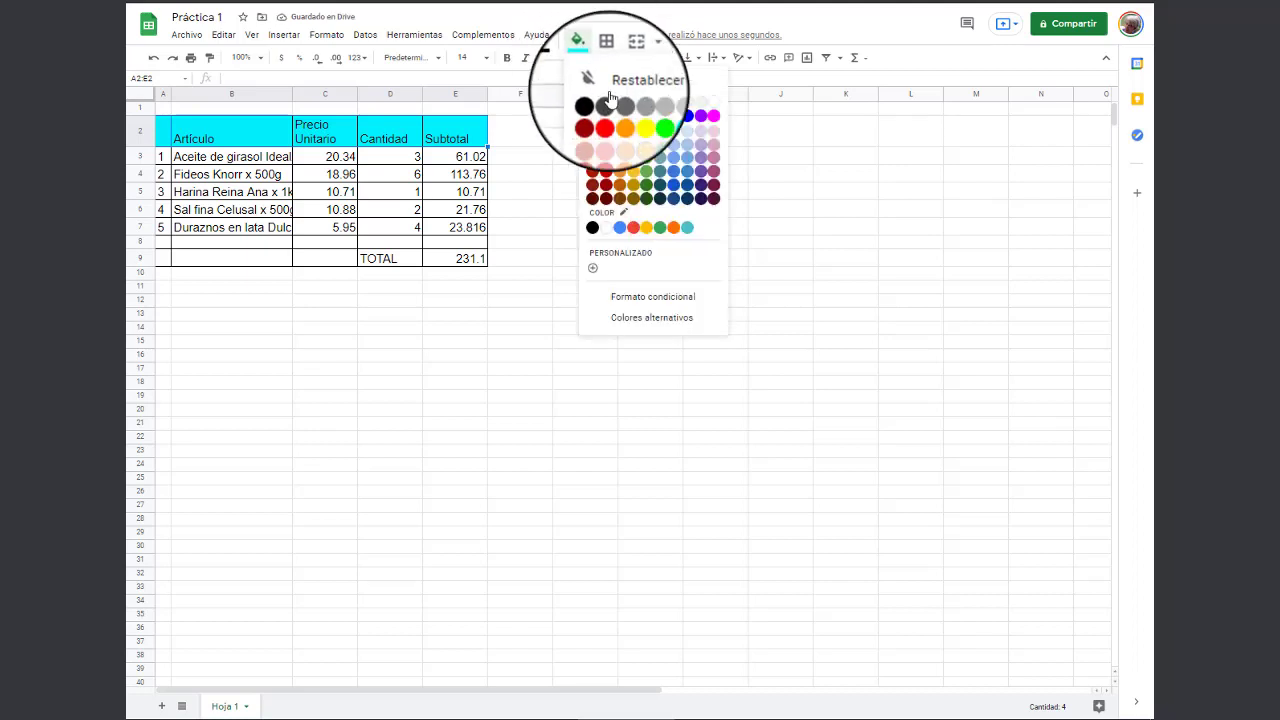
{"action": "left_click", "coordinate": [672, 117]}
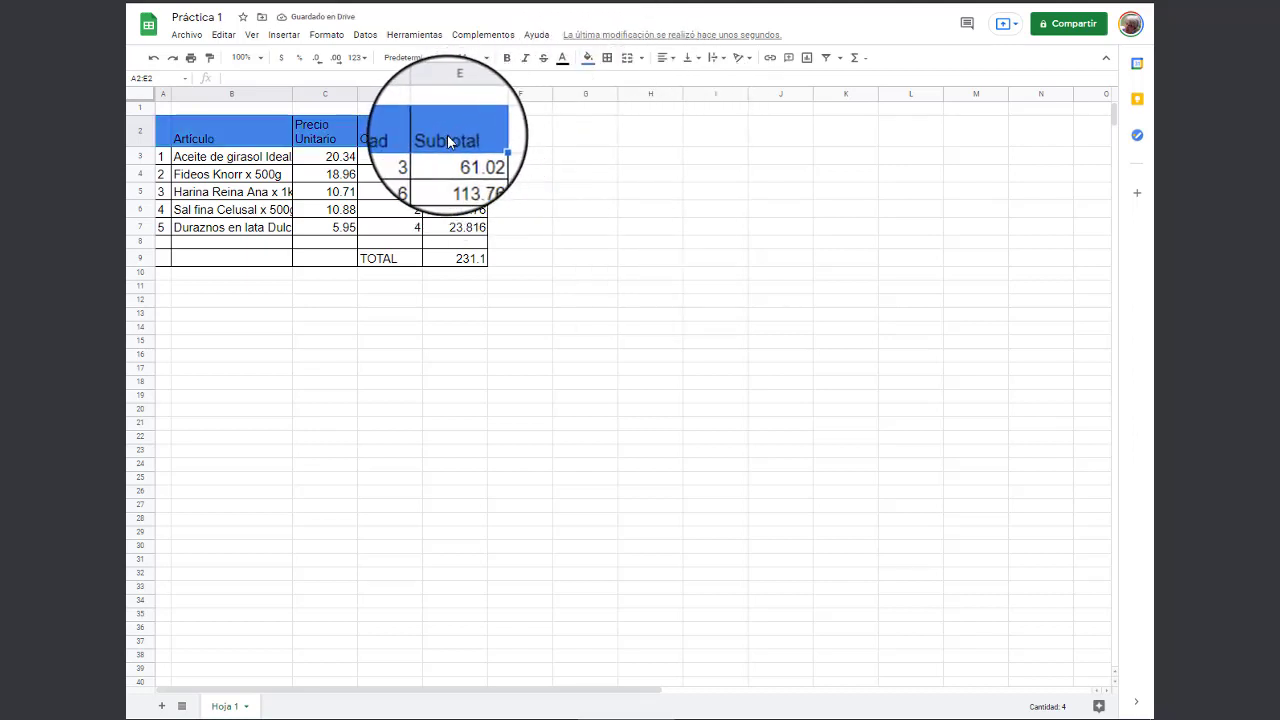
Make the heading text in A2:E2 bold and deselect the row
{"action": "left_click", "coordinate": [507, 57]}
{"action": "left_click", "coordinate": [585, 173]}
{"action": "left_click", "coordinate": [428, 314]}
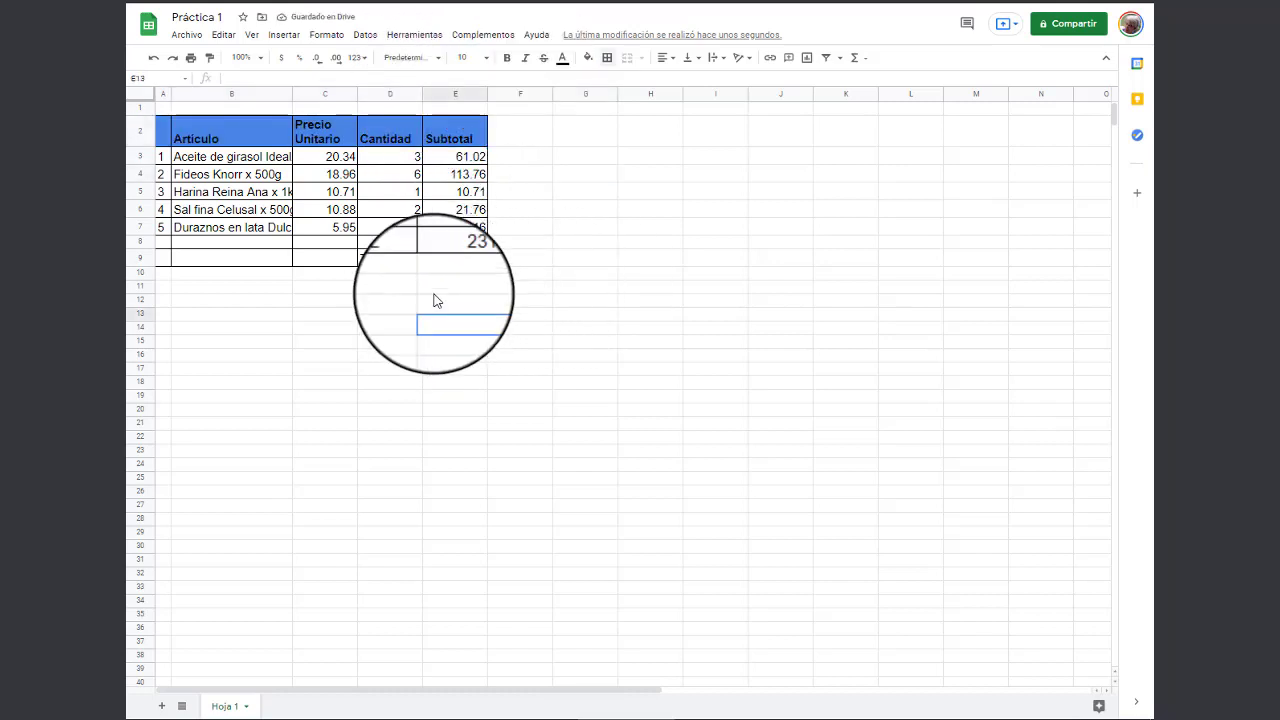